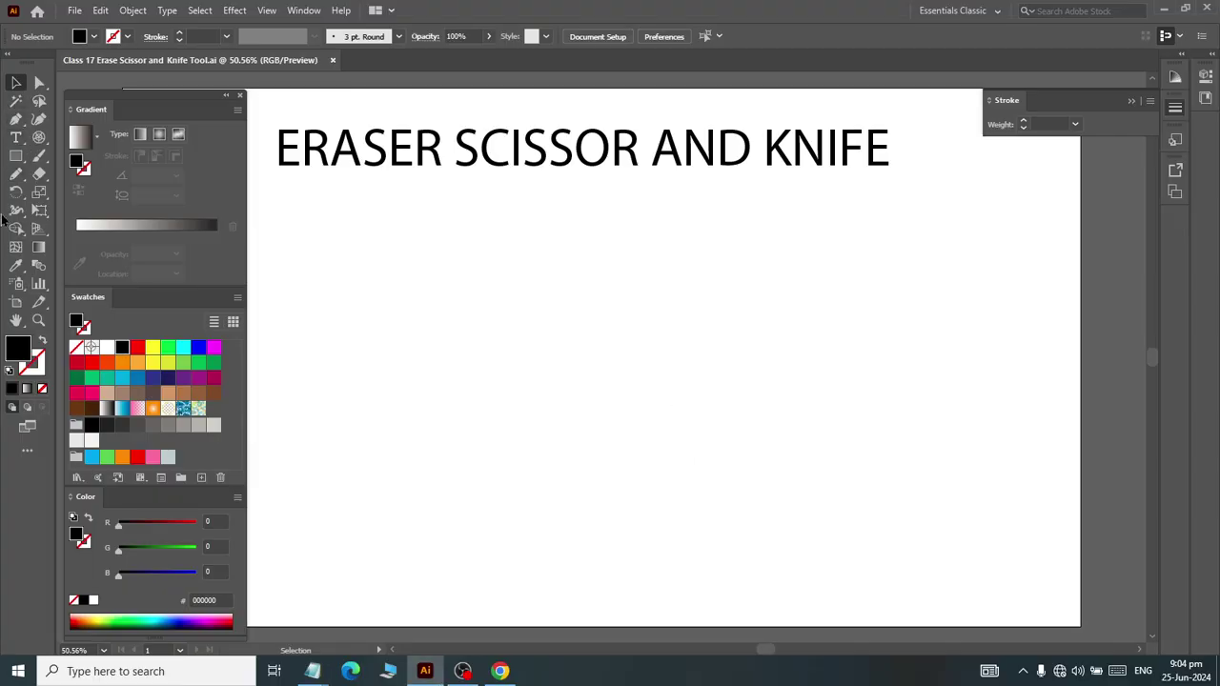
Step: Draw a square below the title's left side and a circle to its right
{"action": "left_click_drag", "start_coordinate": [15, 155], "coordinate": [71, 157]}
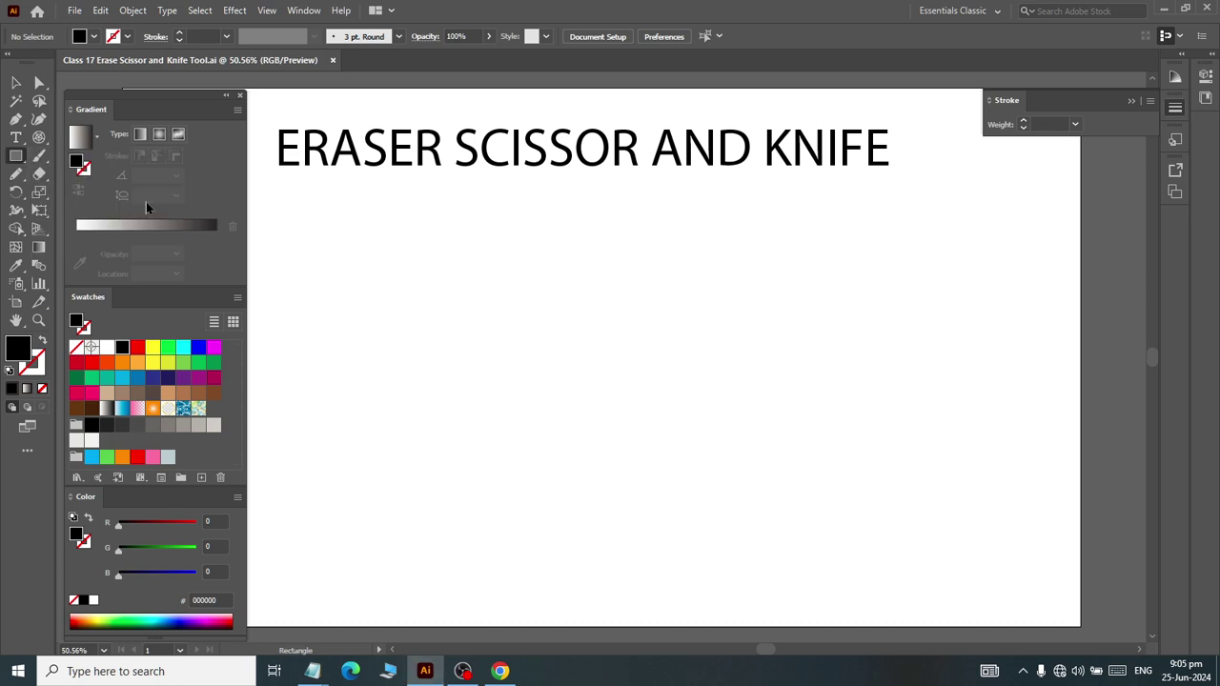
{"action": "left_click_drag", "start_coordinate": [330, 301], "coordinate": [390, 400]}
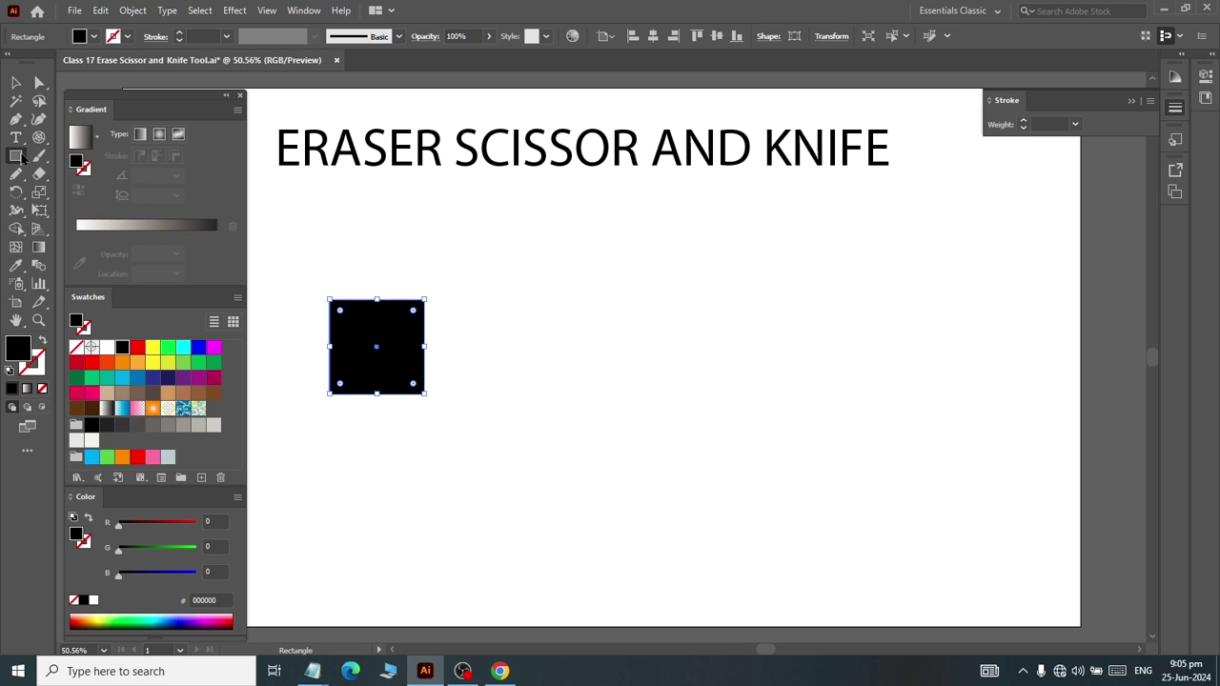
{"action": "left_click_drag", "start_coordinate": [17, 156], "coordinate": [95, 198]}
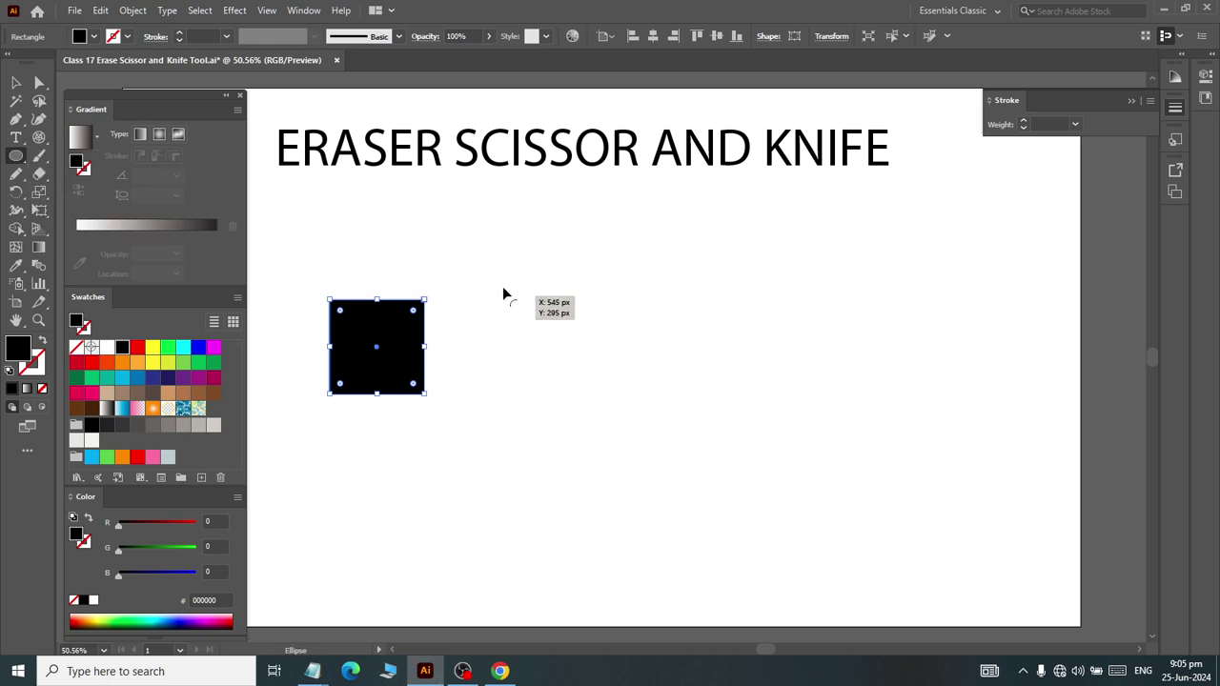
{"action": "left_click_drag", "start_coordinate": [513, 289], "coordinate": [622, 398]}
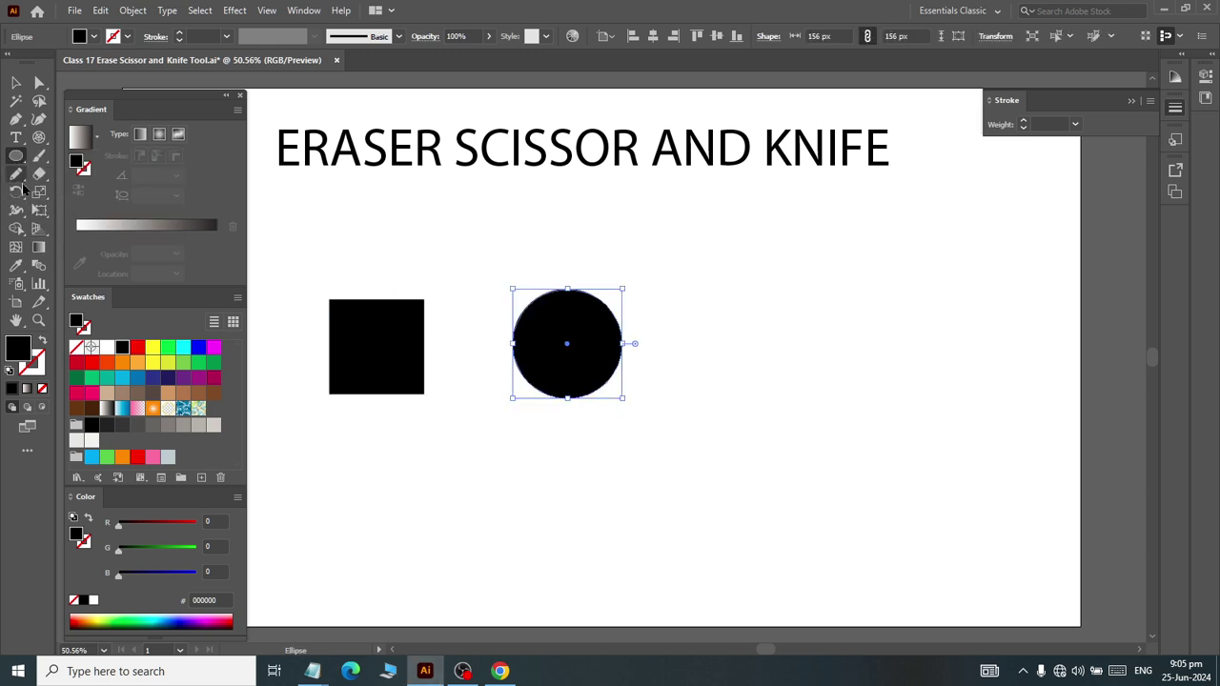
Step: Draw a hexagon to the right of the circle with the Polygon tool
{"action": "left_click_drag", "start_coordinate": [16, 156], "coordinate": [61, 224]}
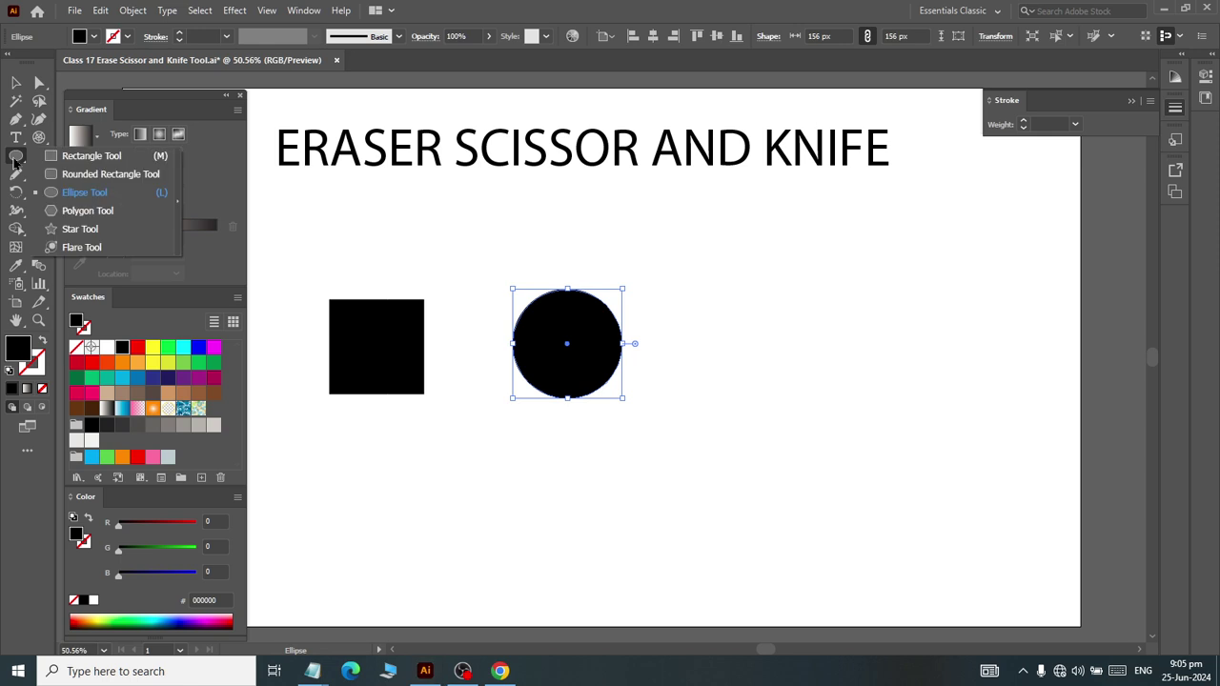
{"action": "left_click", "coordinate": [77, 211]}
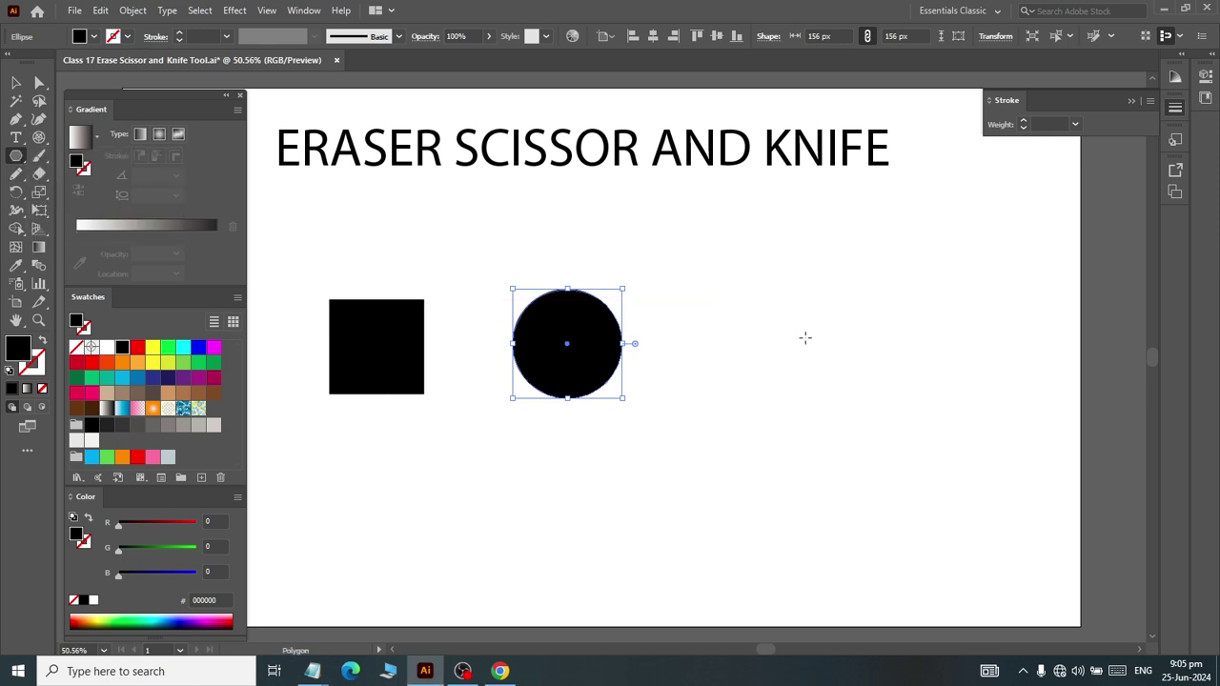
{"action": "mouse_move", "coordinate": [801, 333]}
{"action": "left_mouse_down"}
{"action": "mouse_move", "coordinate": [843, 410]}
{"action": "mouse_move", "coordinate": [833, 378]}
{"action": "left_mouse_up"}
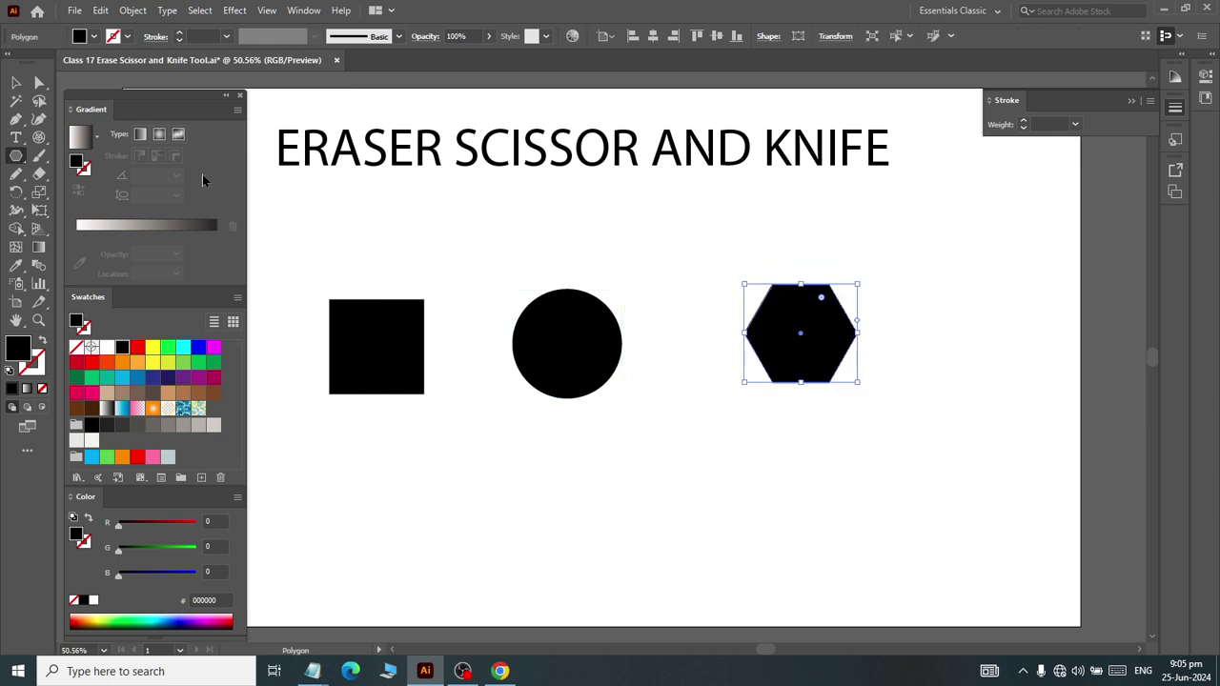
Step: Bottom-align the square, circle and hexagon, then reselect all three at full-artboard view
{"action": "left_click", "coordinate": [18, 86]}
{"action": "left_click_drag", "start_coordinate": [393, 264], "coordinate": [806, 404]}
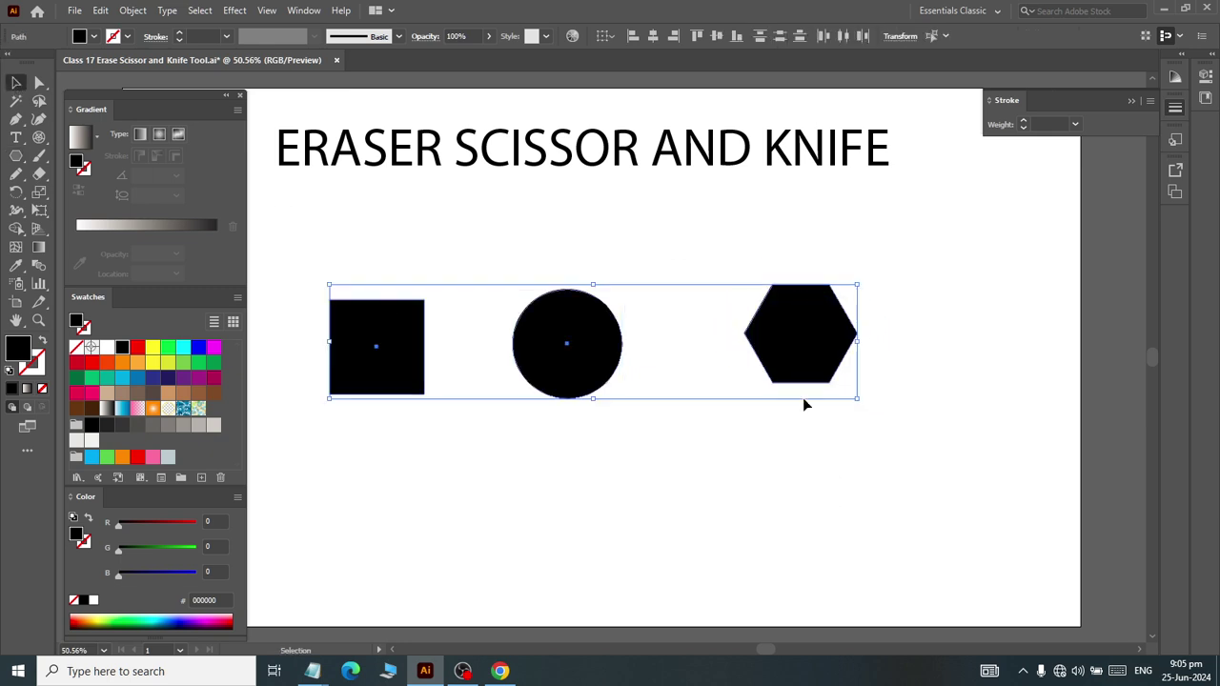
{"action": "left_click", "coordinate": [735, 37]}
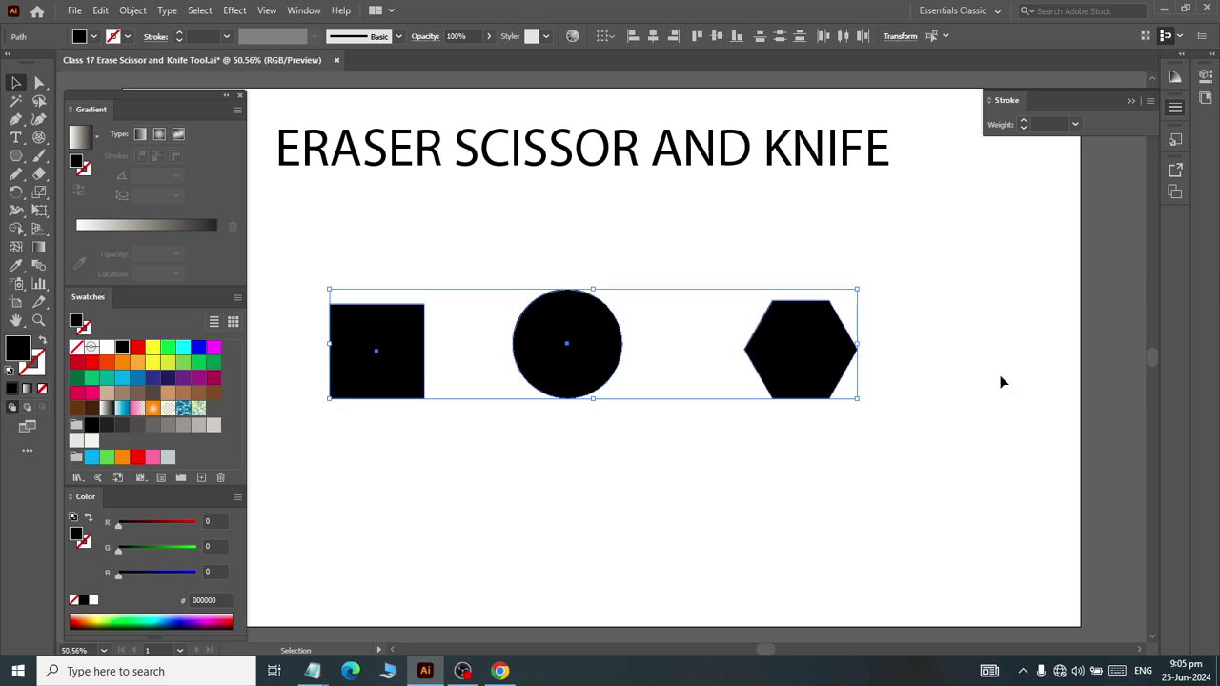
{"action": "left_click", "coordinate": [1001, 381]}
{"action": "left_click_drag", "start_coordinate": [588, 391], "coordinate": [619, 401]}
{"action": "key", "text": "ctrl+z"}
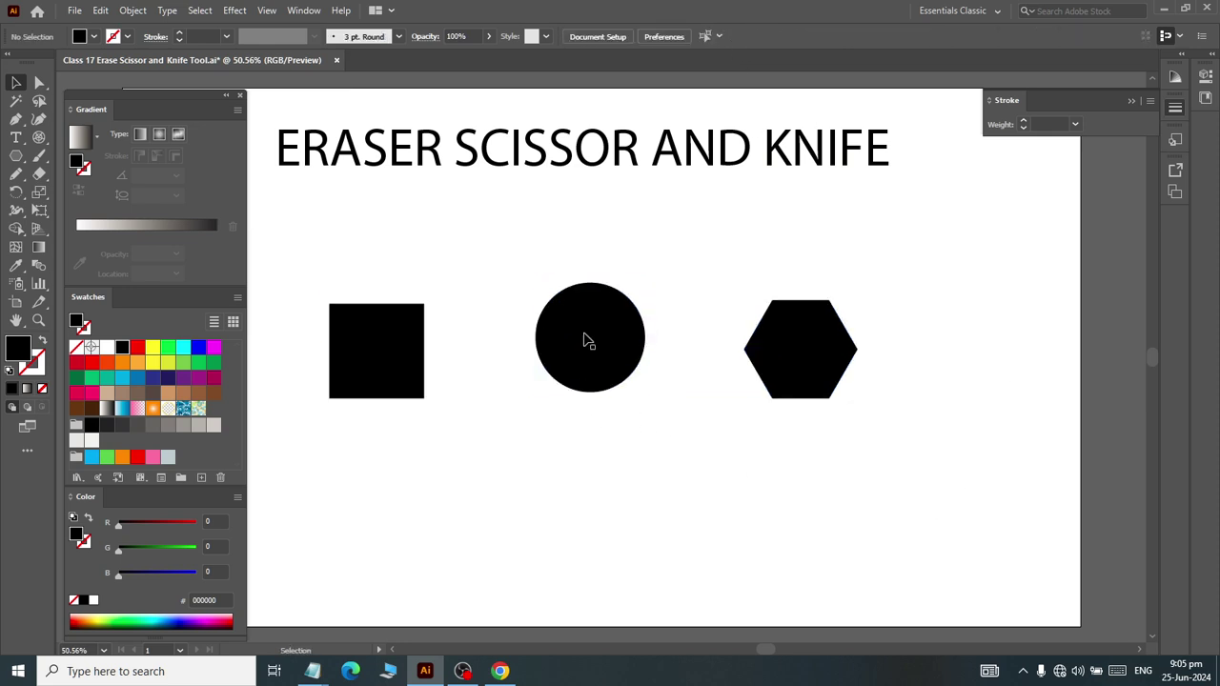
{"action": "key", "text": "ctrl+1"}
{"action": "key", "text": "ctrl+minus"}
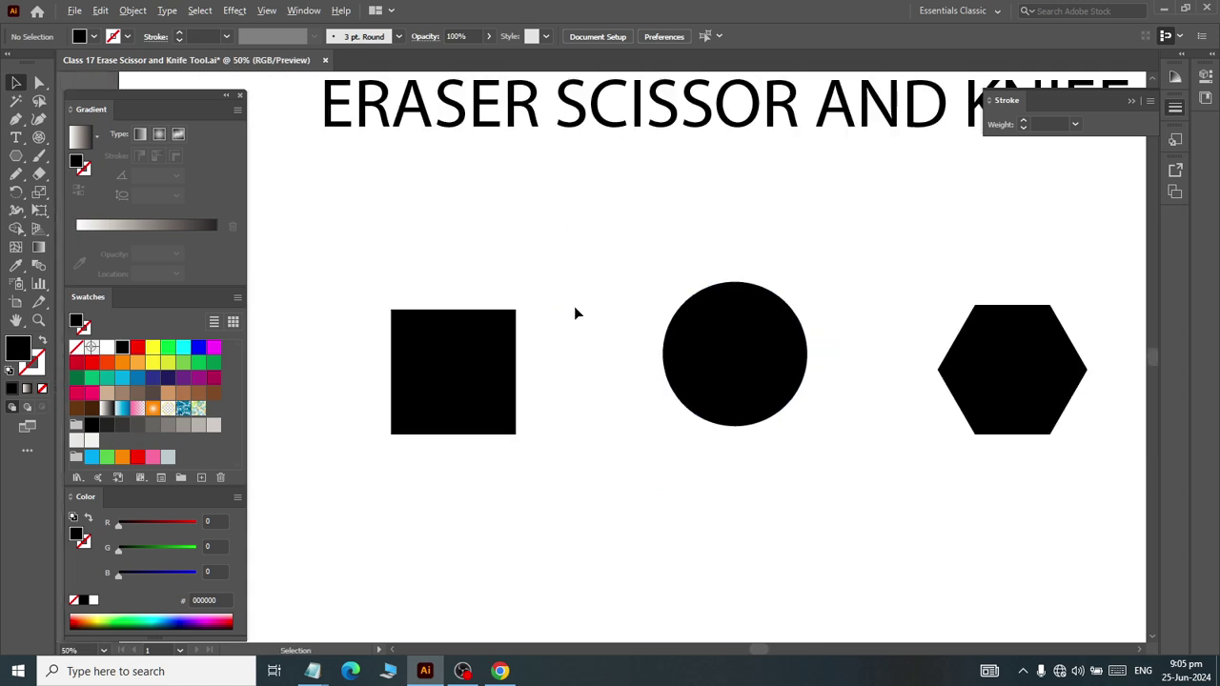
{"action": "key", "text": "ctrl+minus"}
{"action": "left_click_drag", "start_coordinate": [402, 245], "coordinate": [1041, 486]}
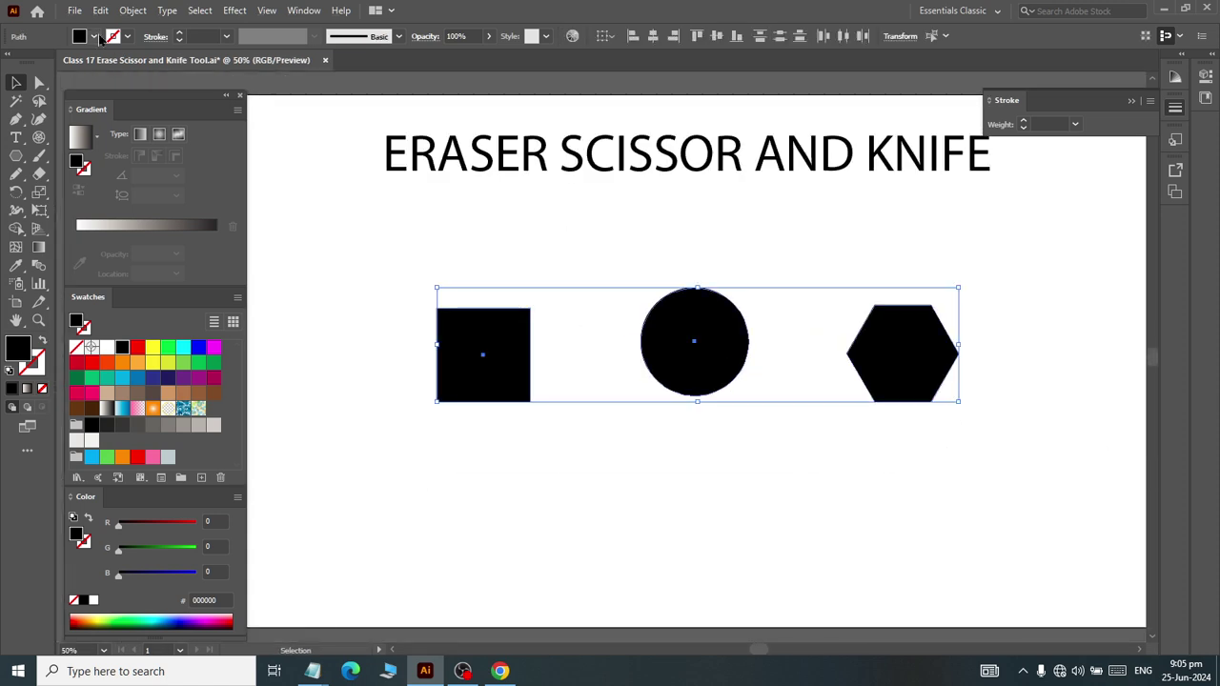
Step: Fill all three shapes with cyan, then select just the square
{"action": "left_click", "coordinate": [93, 36]}
{"action": "left_click", "coordinate": [103, 74]}
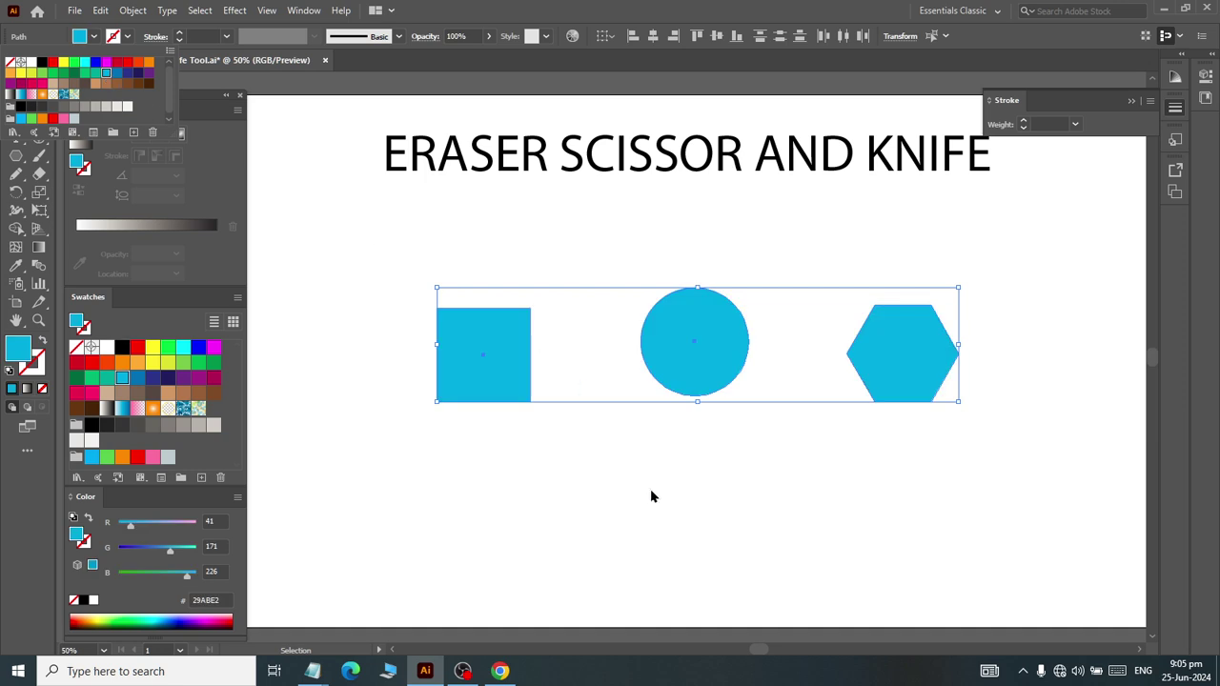
{"action": "left_click", "coordinate": [650, 489]}
{"action": "scroll", "coordinate": [461, 334], "scroll_direction": "up", "scroll_amount": 3}
{"action": "left_click", "coordinate": [479, 358]}
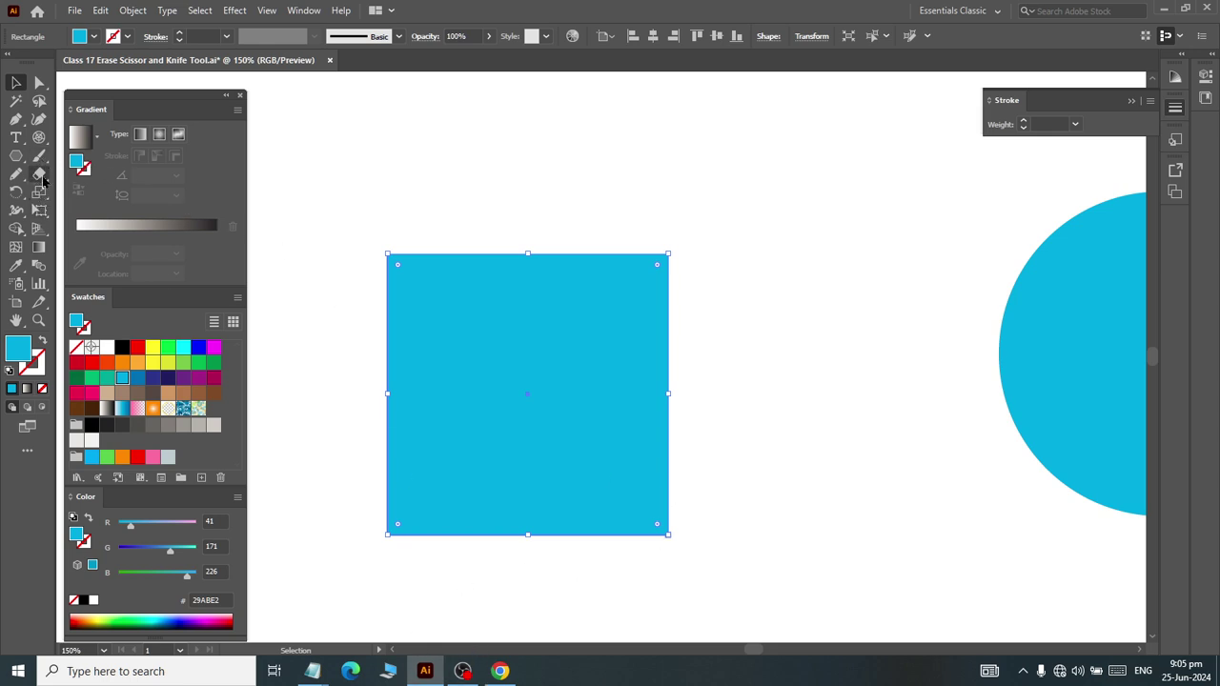
Step: Erase a curved channel through the selected cyan square with the Eraser tool
{"action": "left_click_drag", "start_coordinate": [39, 174], "coordinate": [92, 179]}
{"action": "left_click", "coordinate": [92, 179]}
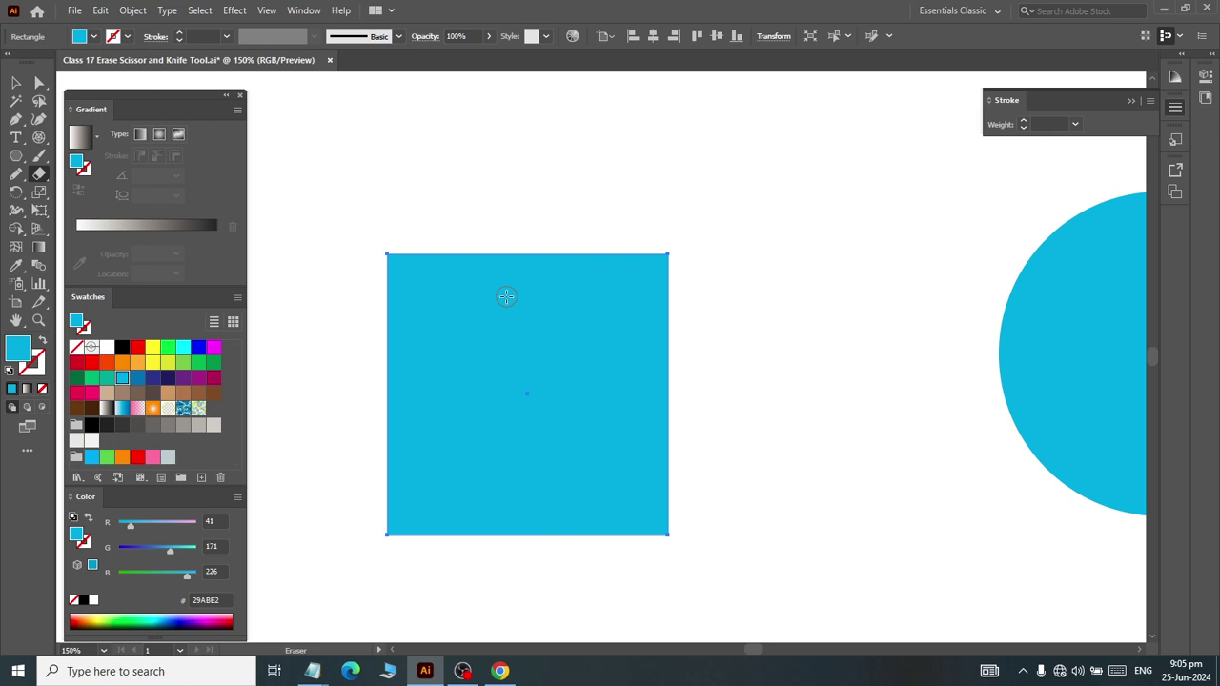
{"action": "scroll", "coordinate": [506, 296], "scroll_direction": "down", "scroll_amount": 3}
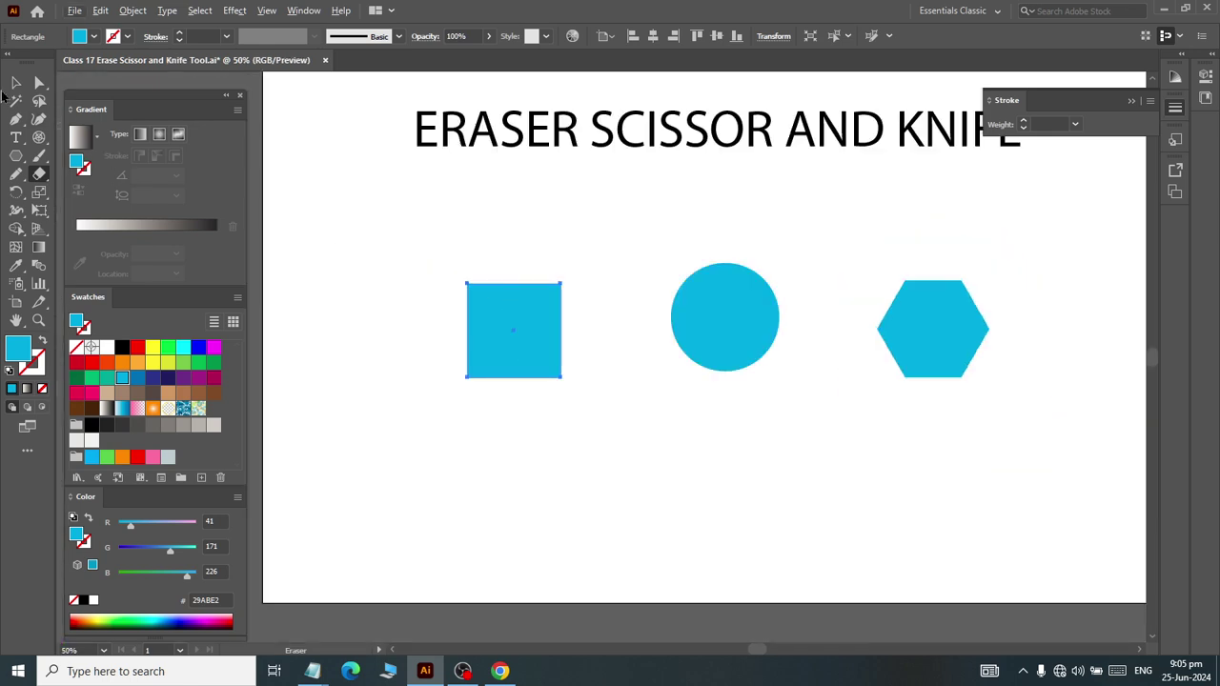
{"action": "left_click", "coordinate": [15, 83]}
{"action": "left_click", "coordinate": [402, 391]}
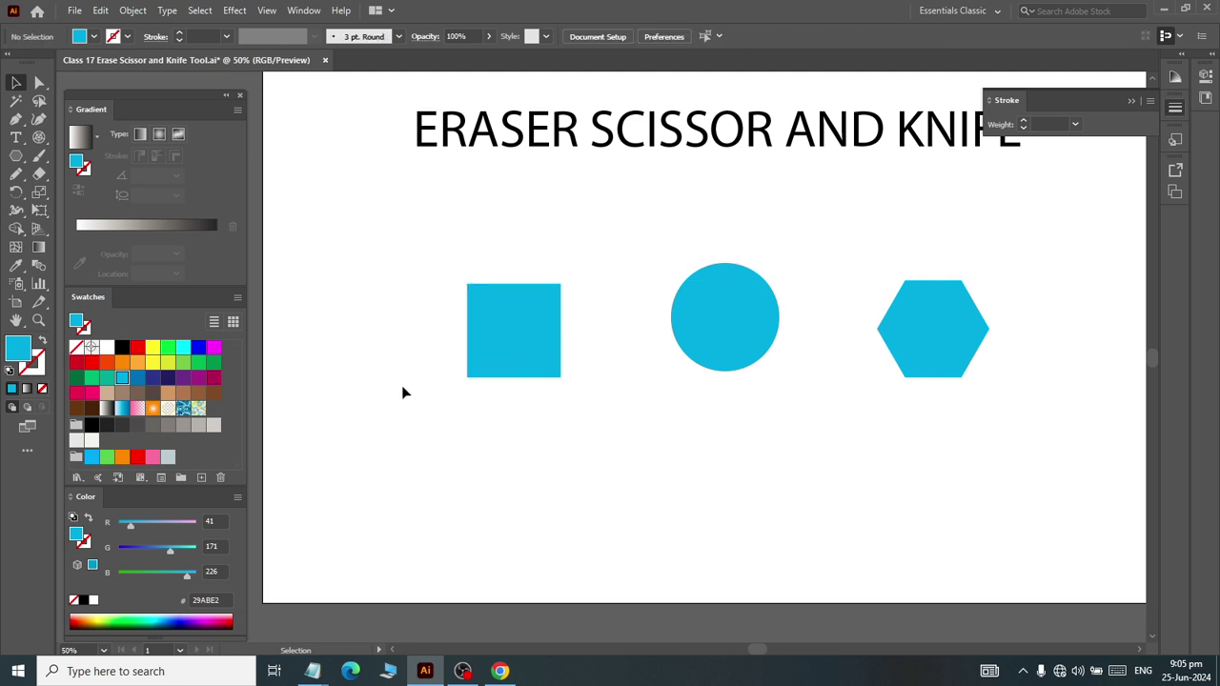
{"action": "left_click", "coordinate": [467, 329]}
{"action": "left_click", "coordinate": [39, 174]}
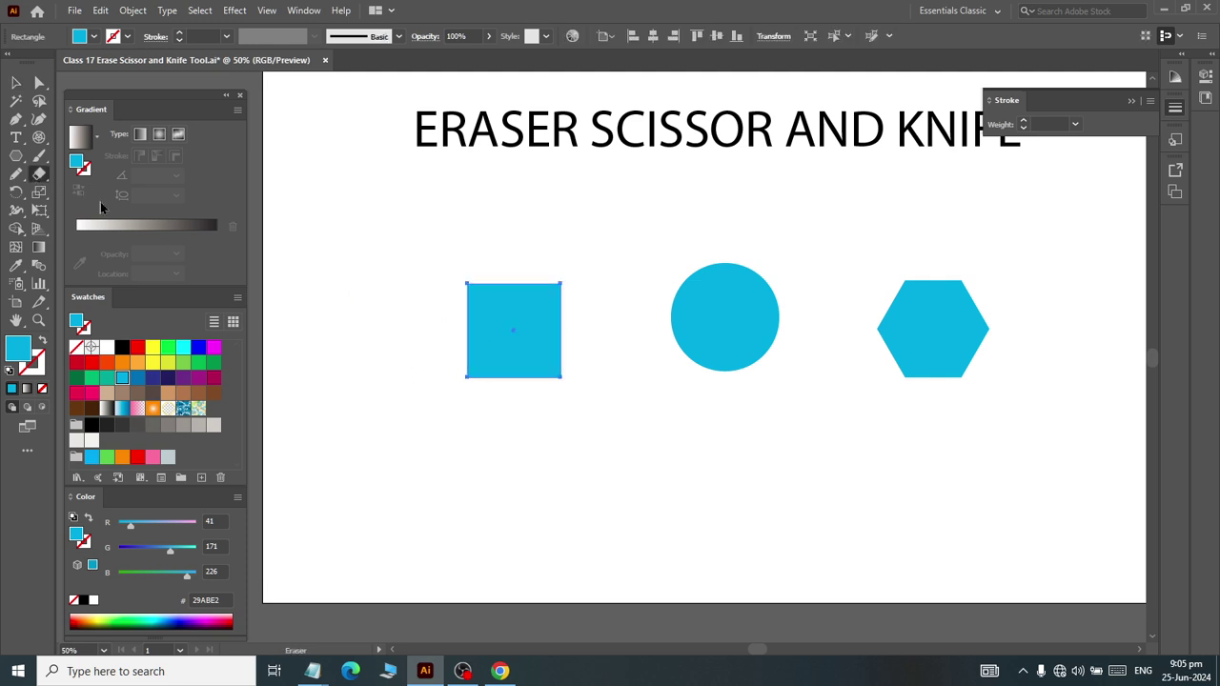
{"action": "scroll", "coordinate": [539, 320], "scroll_direction": "up", "scroll_amount": 1}
{"action": "scroll", "coordinate": [539, 320], "scroll_direction": "up", "scroll_amount": 1}
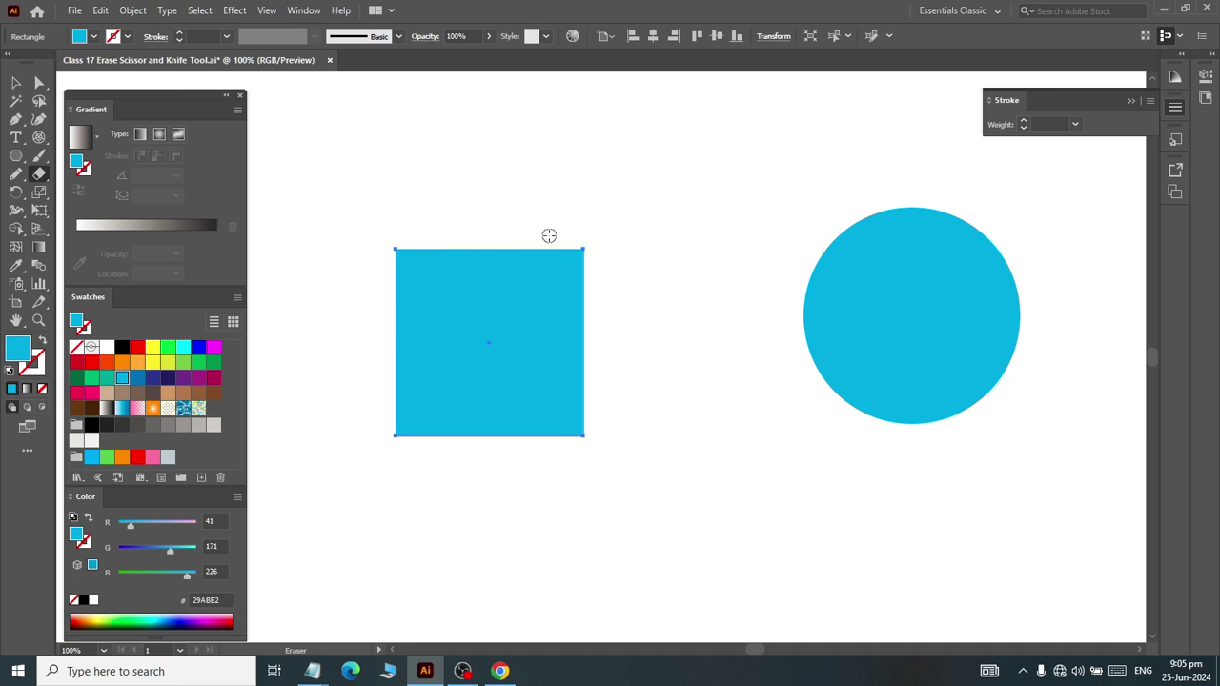
{"action": "left_click_drag", "start_coordinate": [519, 229], "coordinate": [579, 443]}
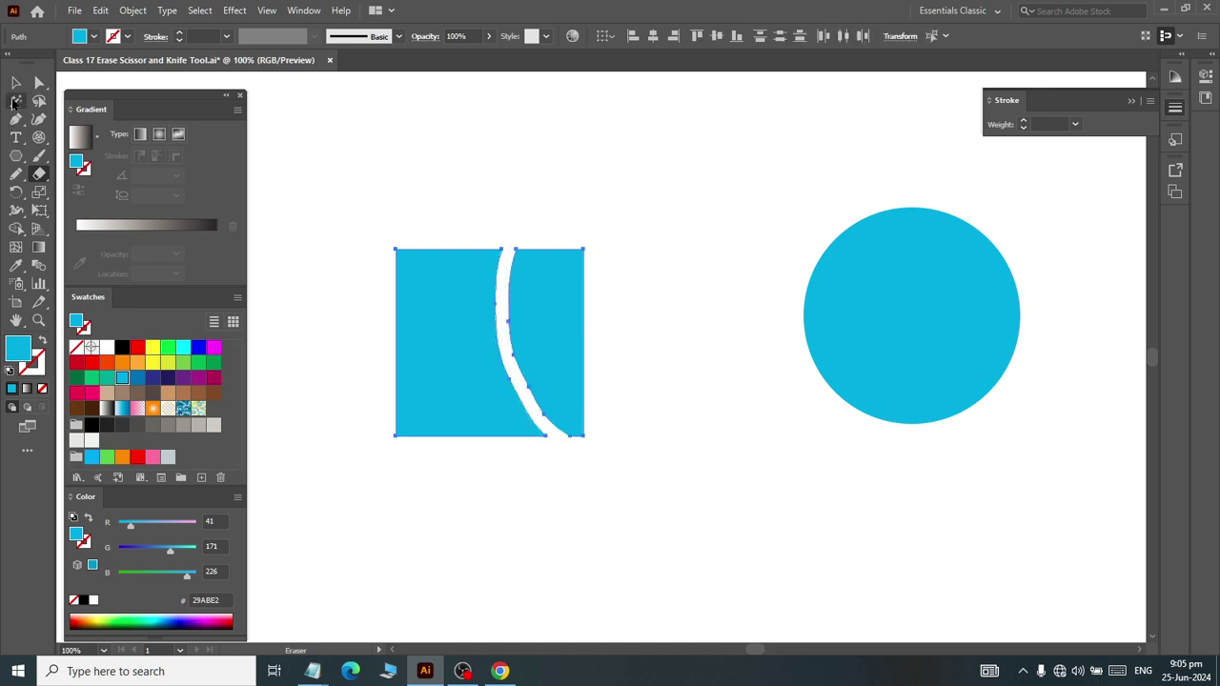
Step: Test-drag the square's right piece away to check the split, then undo the move
{"action": "left_click", "coordinate": [15, 83]}
{"action": "left_click", "coordinate": [527, 222]}
{"action": "left_click_drag", "start_coordinate": [559, 341], "coordinate": [617, 332]}
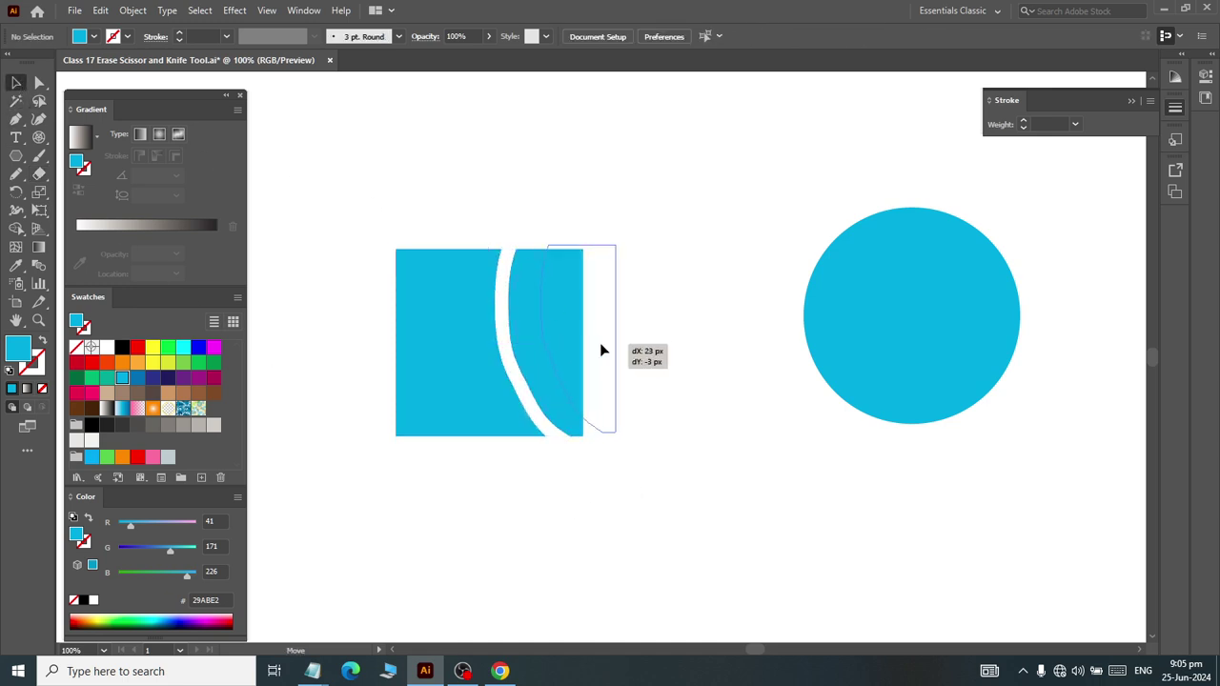
{"action": "key", "text": "ctrl+z"}
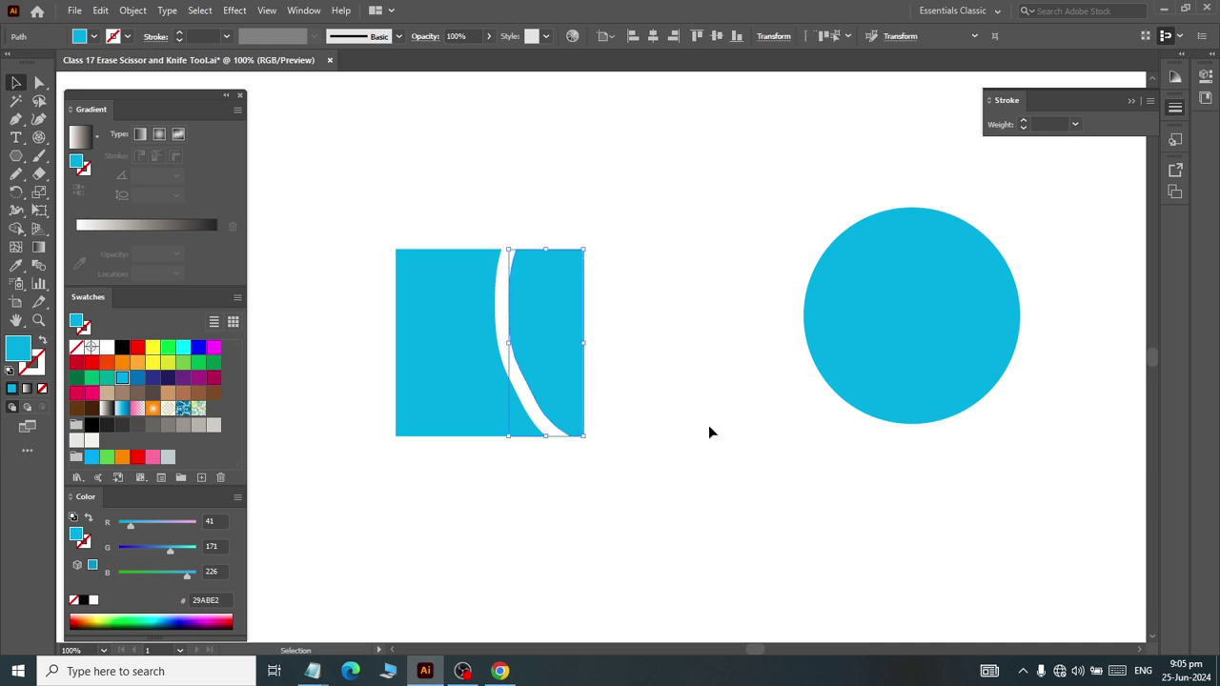
{"action": "left_click", "coordinate": [648, 428]}
Step: Select the circle and bring up the eraser, scissors and knife tool choices
{"action": "left_click", "coordinate": [880, 355]}
{"action": "key", "text": "shift+e"}
{"action": "scroll", "coordinate": [829, 381], "scroll_direction": "right", "scroll_amount": 3}
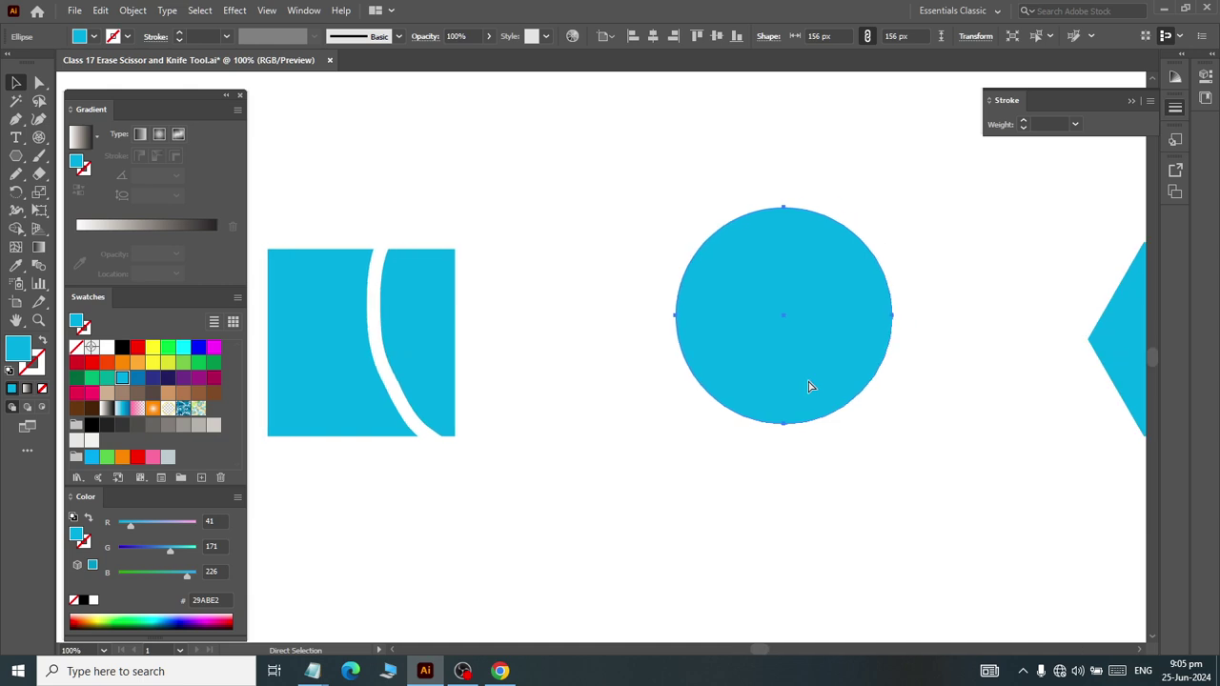
{"action": "left_click", "coordinate": [38, 178]}
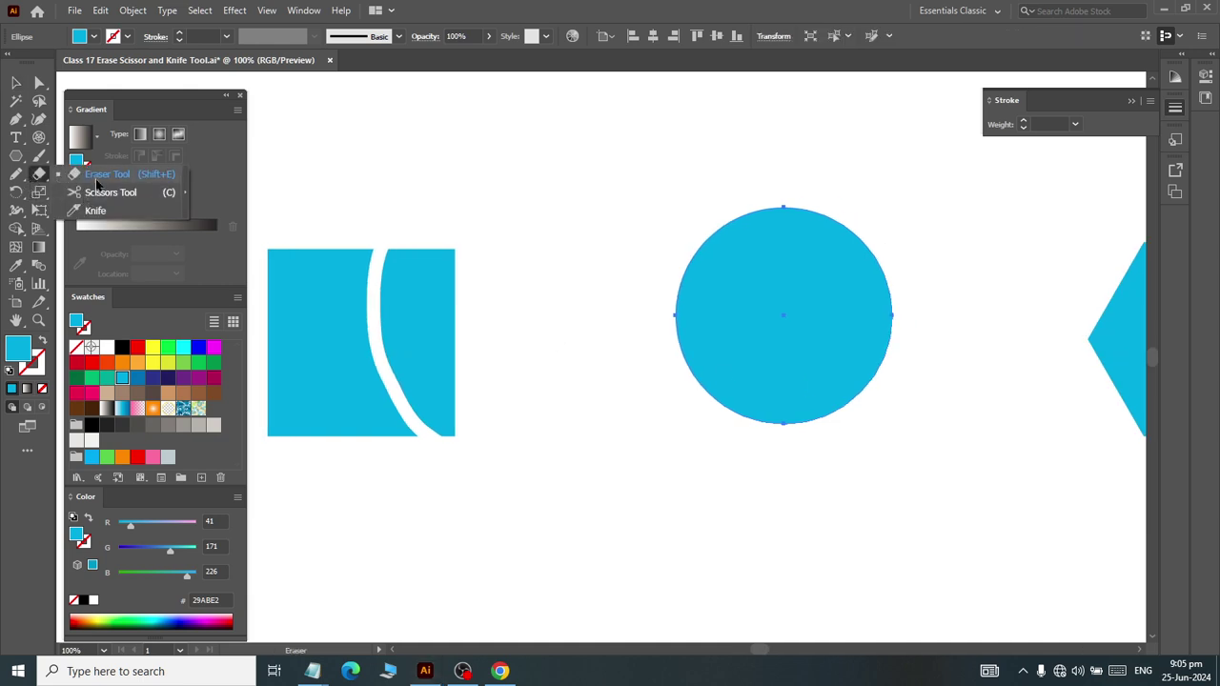
Step: Set Eraser Tool Options to a 19° angle, 23% roundness and 15 pt size
{"action": "left_click", "coordinate": [107, 174]}
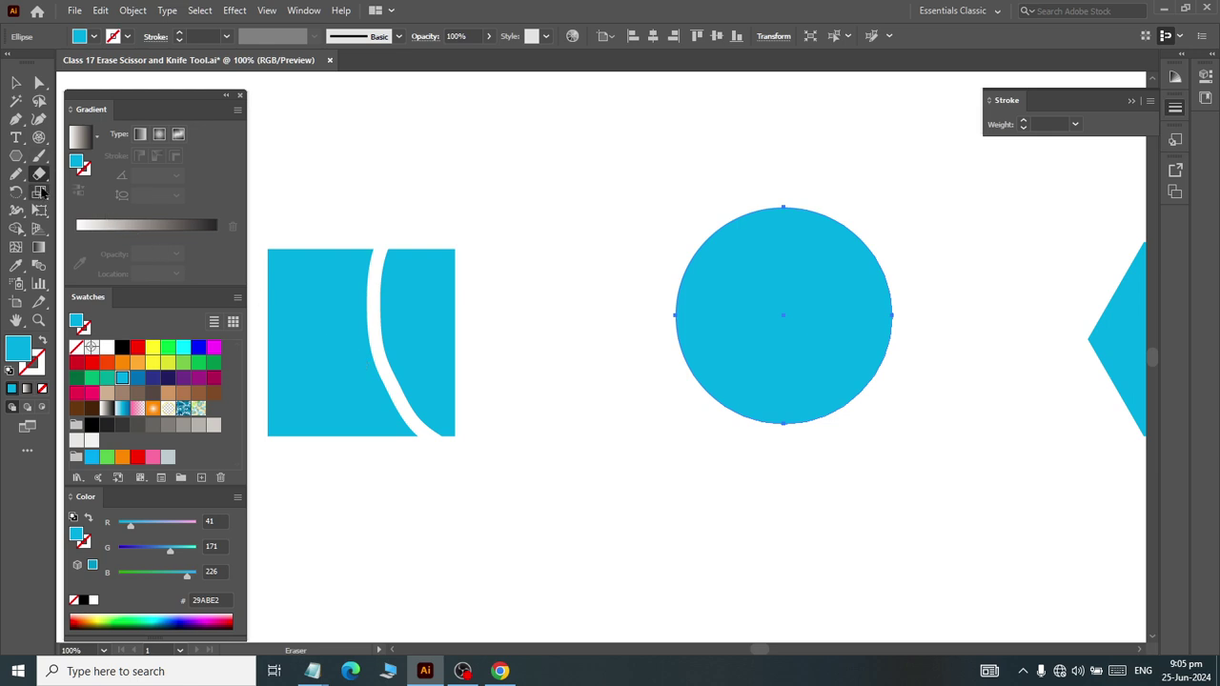
{"action": "double_click", "coordinate": [39, 175]}
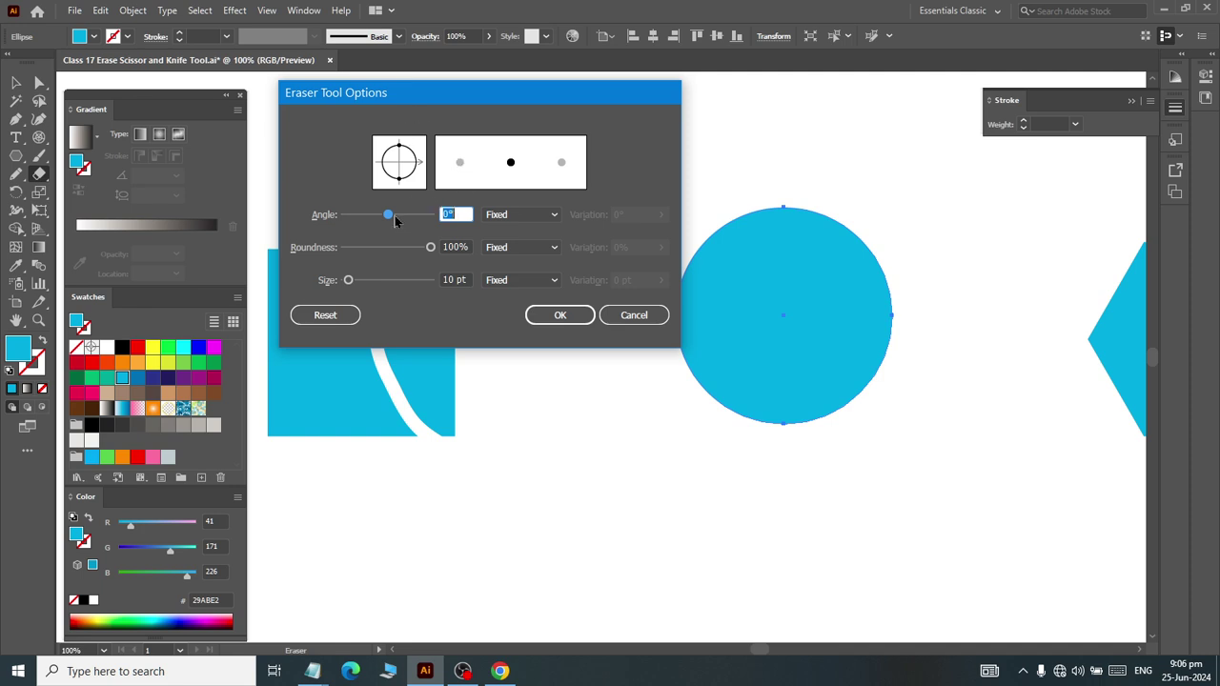
{"action": "left_click_drag", "start_coordinate": [394, 220], "coordinate": [383, 215]}
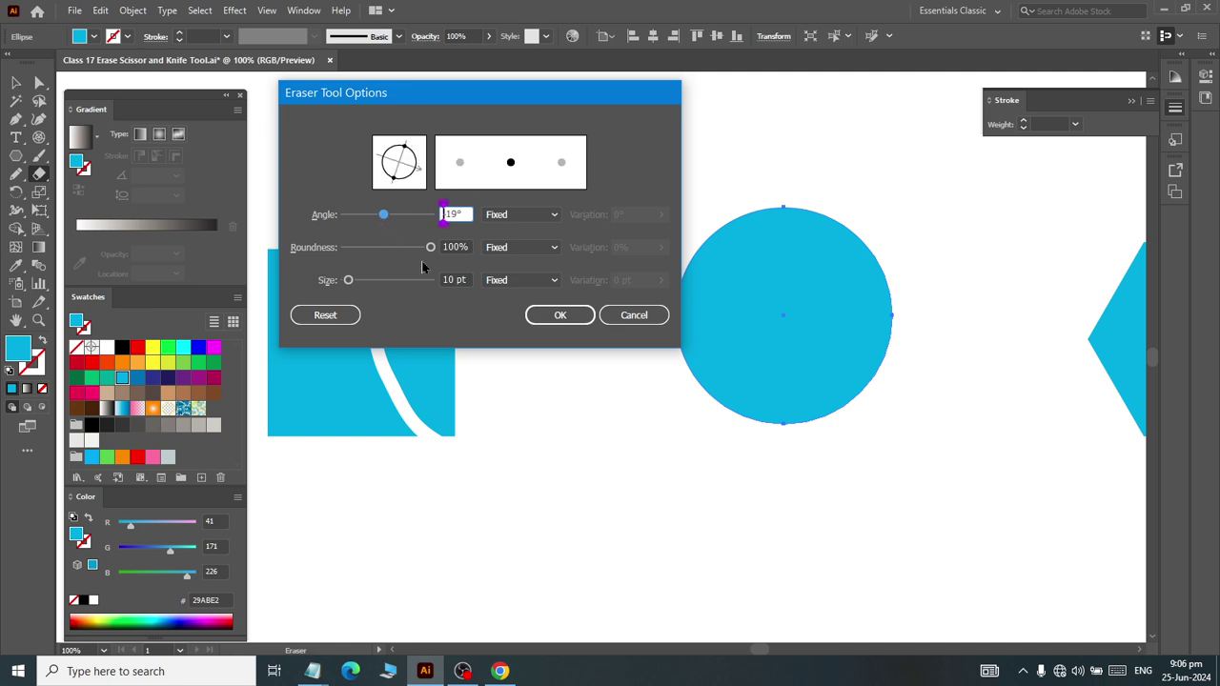
{"action": "mouse_move", "coordinate": [431, 247]}
{"action": "left_mouse_down"}
{"action": "mouse_move", "coordinate": [444, 254]}
{"action": "mouse_move", "coordinate": [393, 247]}
{"action": "mouse_move", "coordinate": [396, 289]}
{"action": "mouse_move", "coordinate": [352, 287]}
{"action": "left_mouse_up"}
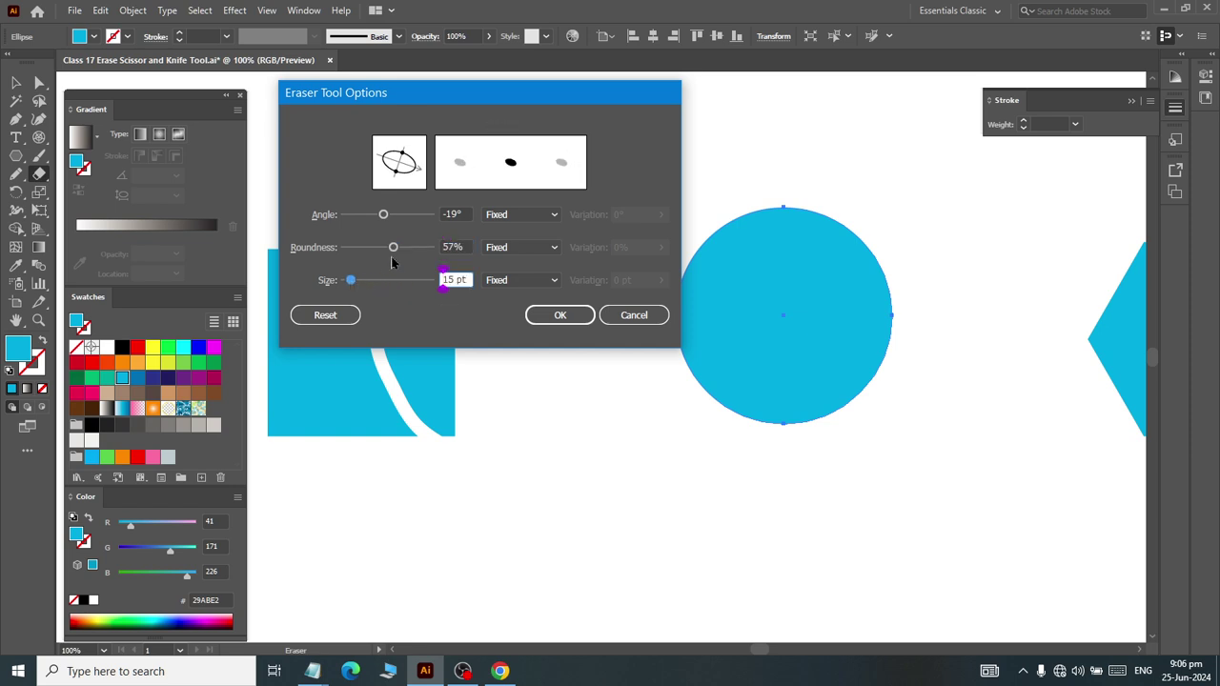
{"action": "mouse_move", "coordinate": [392, 250]}
{"action": "left_mouse_down"}
{"action": "mouse_move", "coordinate": [365, 255]}
{"action": "mouse_move", "coordinate": [363, 219]}
{"action": "left_mouse_up"}
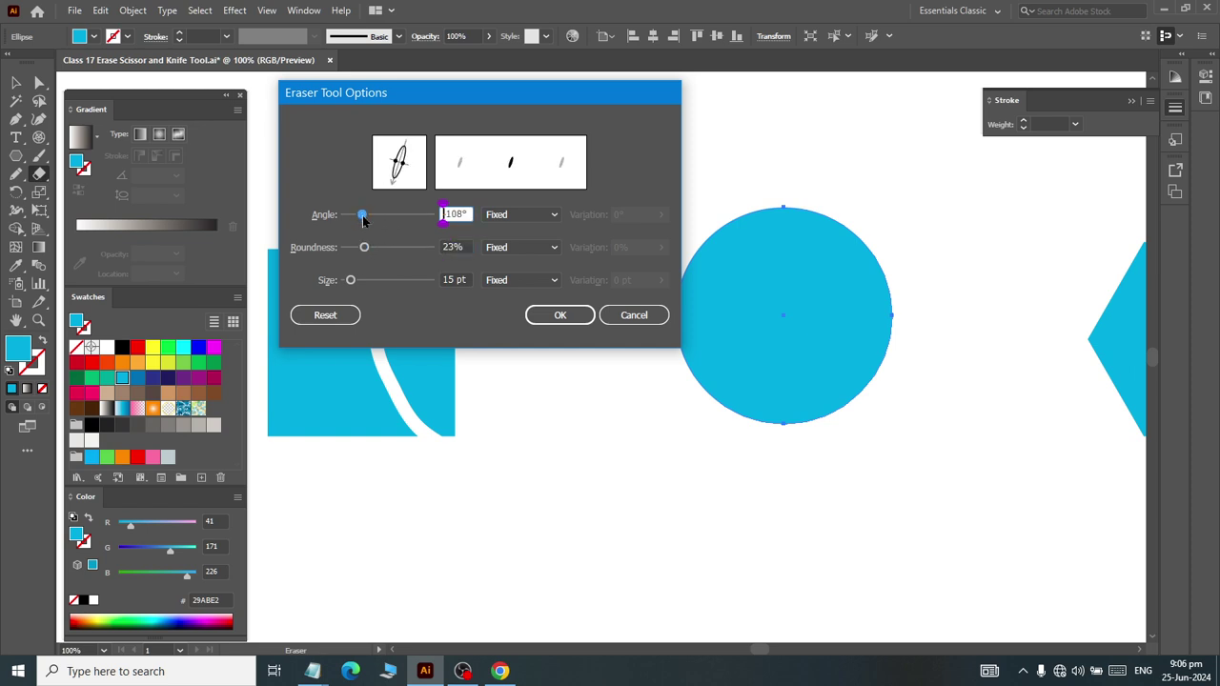
{"action": "left_click", "coordinate": [560, 314]}
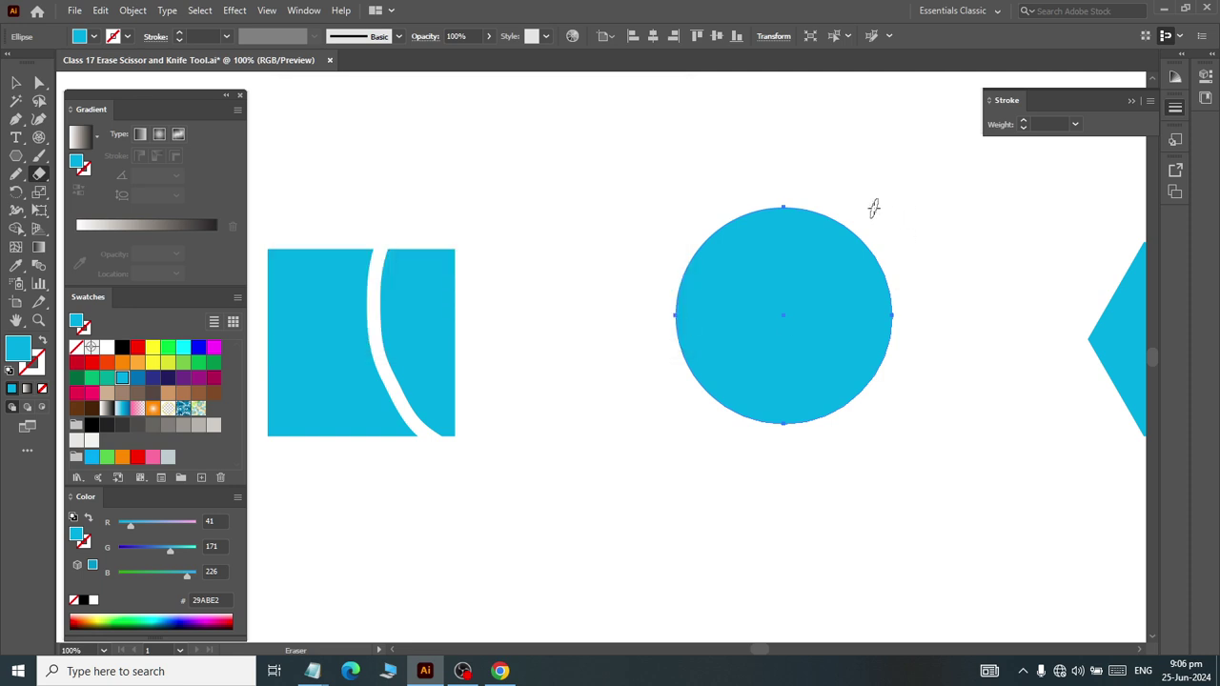
Step: Erase four crossing gaps through the cyan circle to split it into pieces
{"action": "mouse_move", "coordinate": [868, 208]}
{"action": "left_mouse_down"}
{"action": "mouse_move", "coordinate": [701, 369]}
{"action": "mouse_move", "coordinate": [675, 456]}
{"action": "left_mouse_up"}
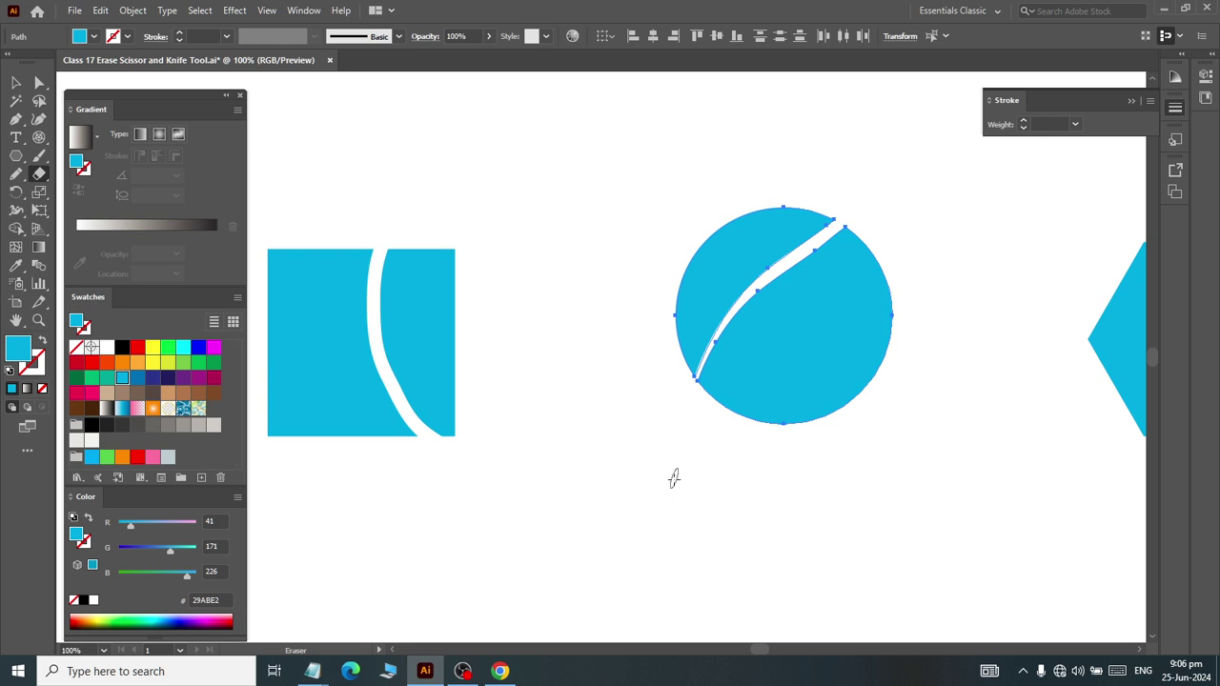
{"action": "left_click_drag", "start_coordinate": [782, 420], "coordinate": [886, 246]}
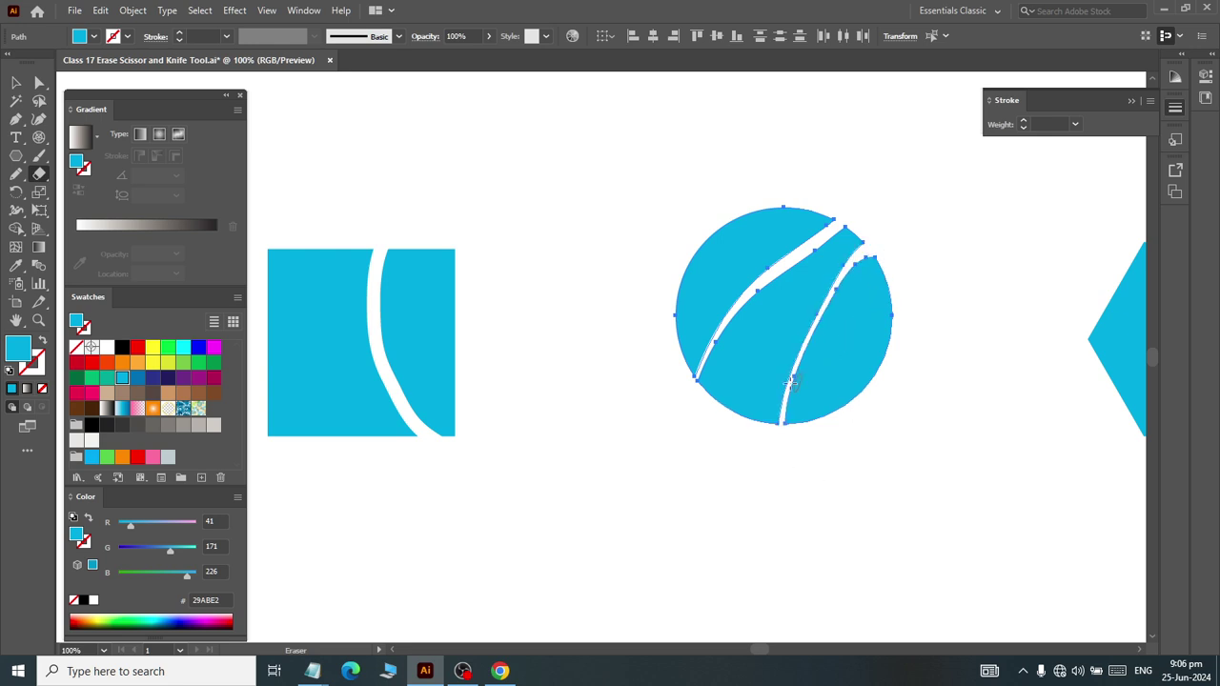
{"action": "left_click_drag", "start_coordinate": [667, 266], "coordinate": [900, 376]}
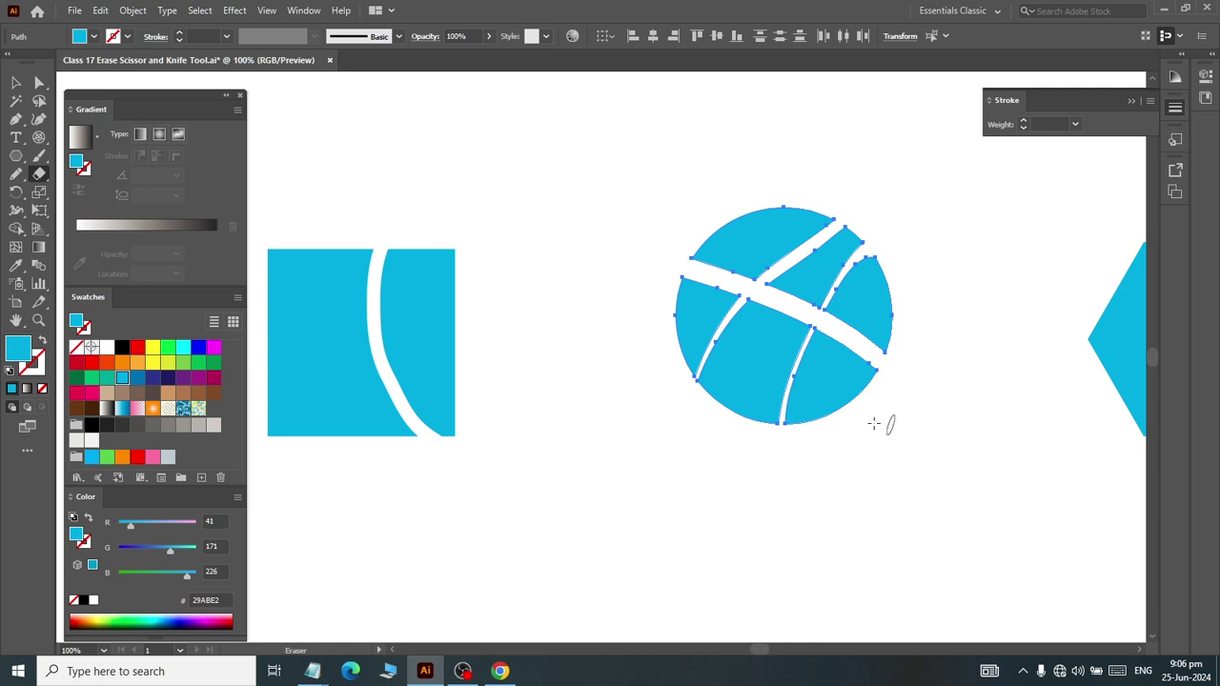
{"action": "left_click_drag", "start_coordinate": [672, 348], "coordinate": [801, 437]}
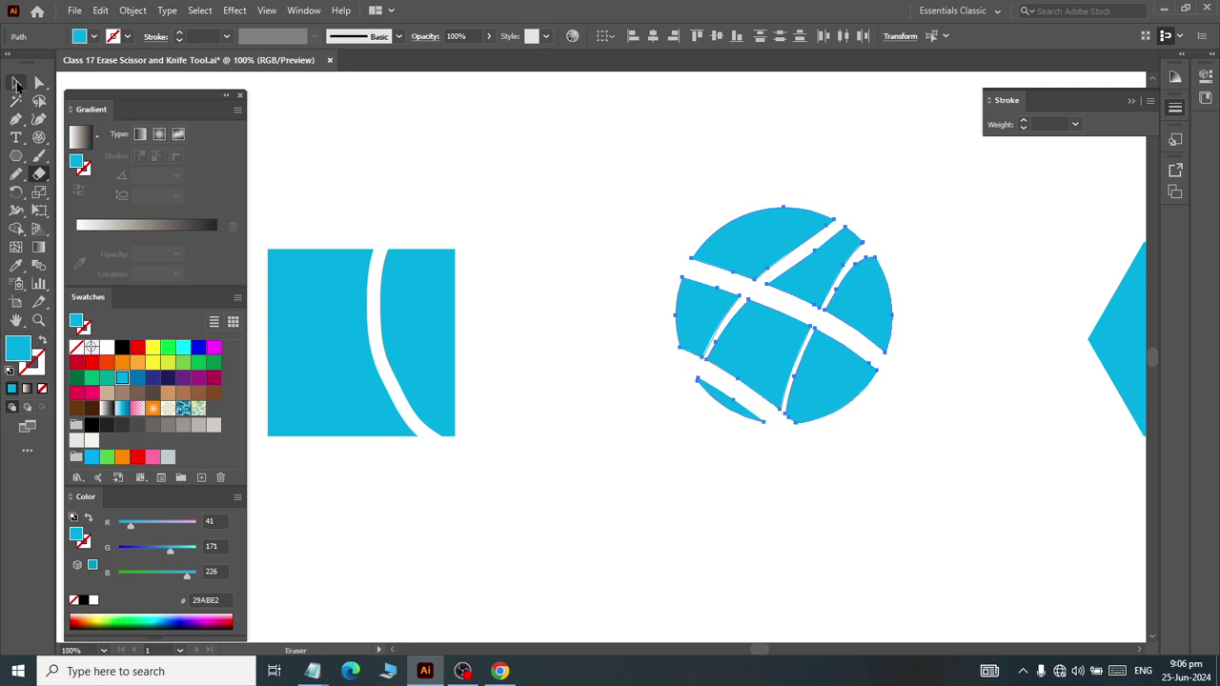
Step: Colour the circle's top piece orange, lower-middle piece yellow and right piece green
{"action": "left_click", "coordinate": [16, 83]}
{"action": "left_click", "coordinate": [539, 500]}
{"action": "left_click", "coordinate": [751, 254]}
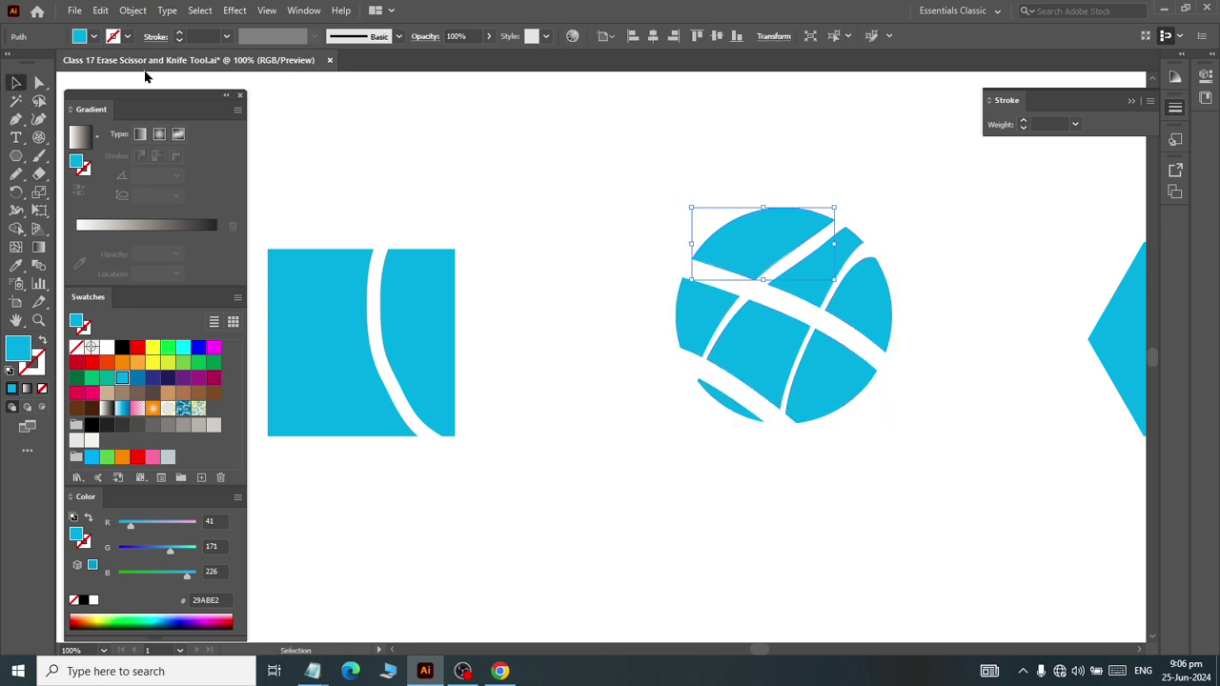
{"action": "left_click", "coordinate": [140, 365]}
{"action": "left_click", "coordinate": [775, 363]}
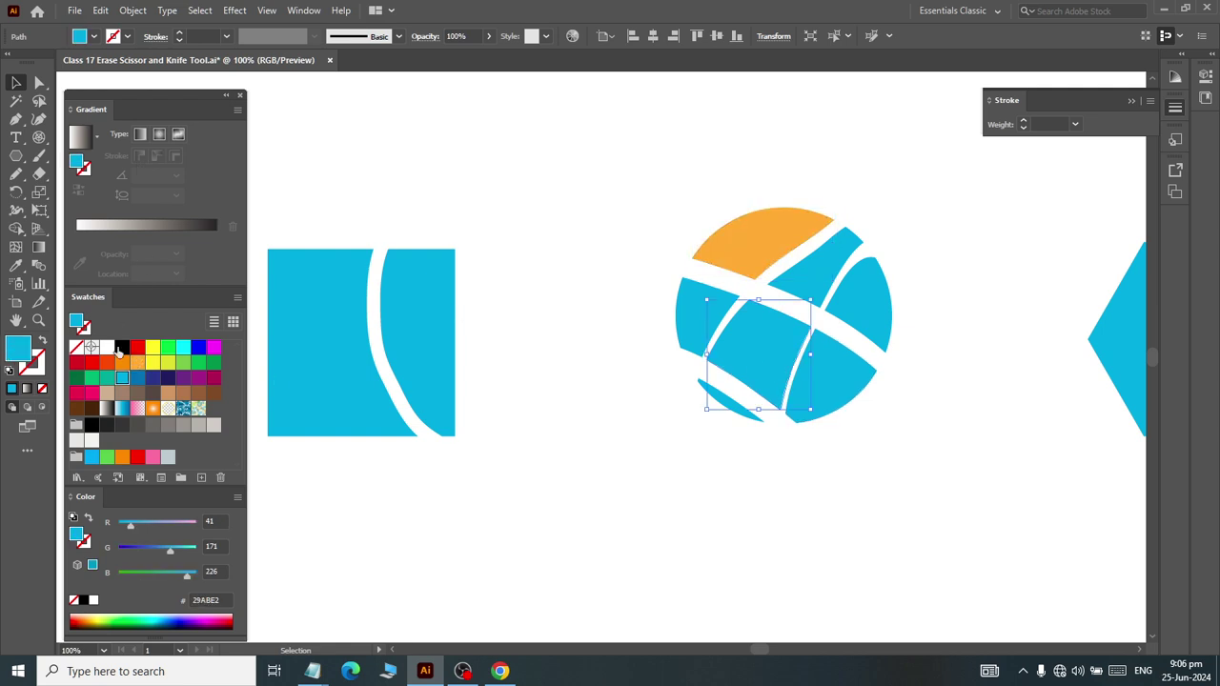
{"action": "left_click", "coordinate": [152, 365]}
{"action": "left_click", "coordinate": [849, 324]}
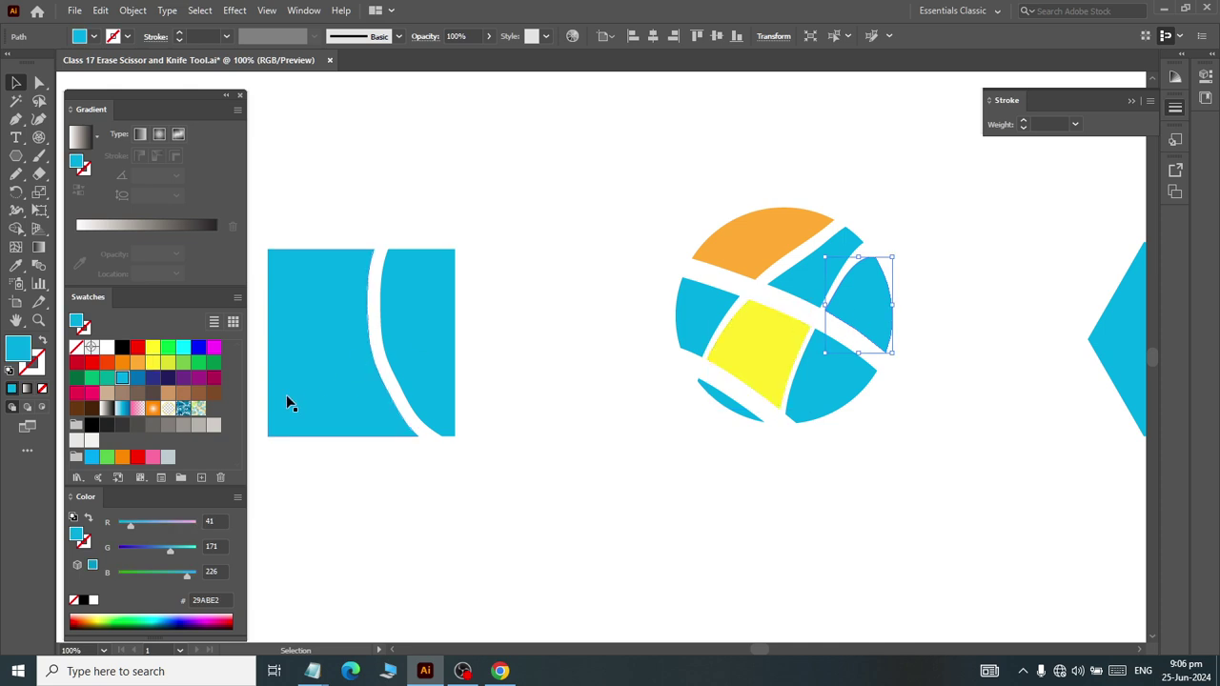
{"action": "left_click", "coordinate": [188, 365]}
Step: Recolour the circle's left piece orange after trying white, then deselect everything
{"action": "left_click", "coordinate": [842, 389]}
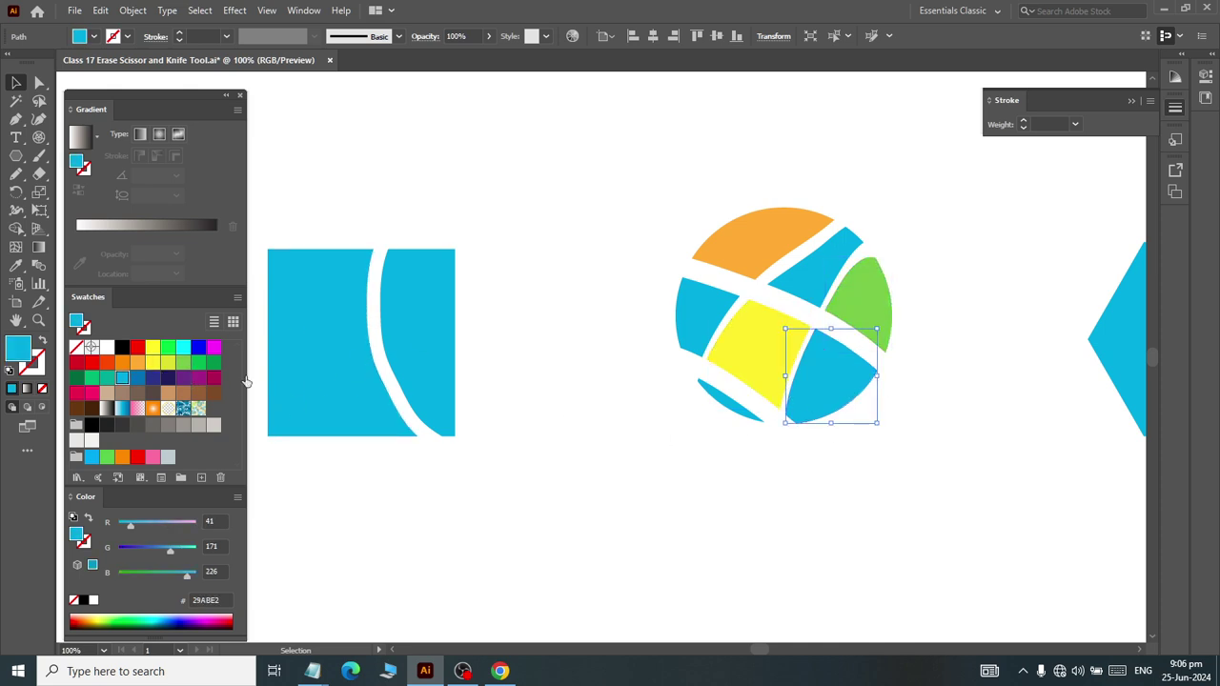
{"action": "left_click", "coordinate": [694, 324]}
{"action": "left_click", "coordinate": [107, 347]}
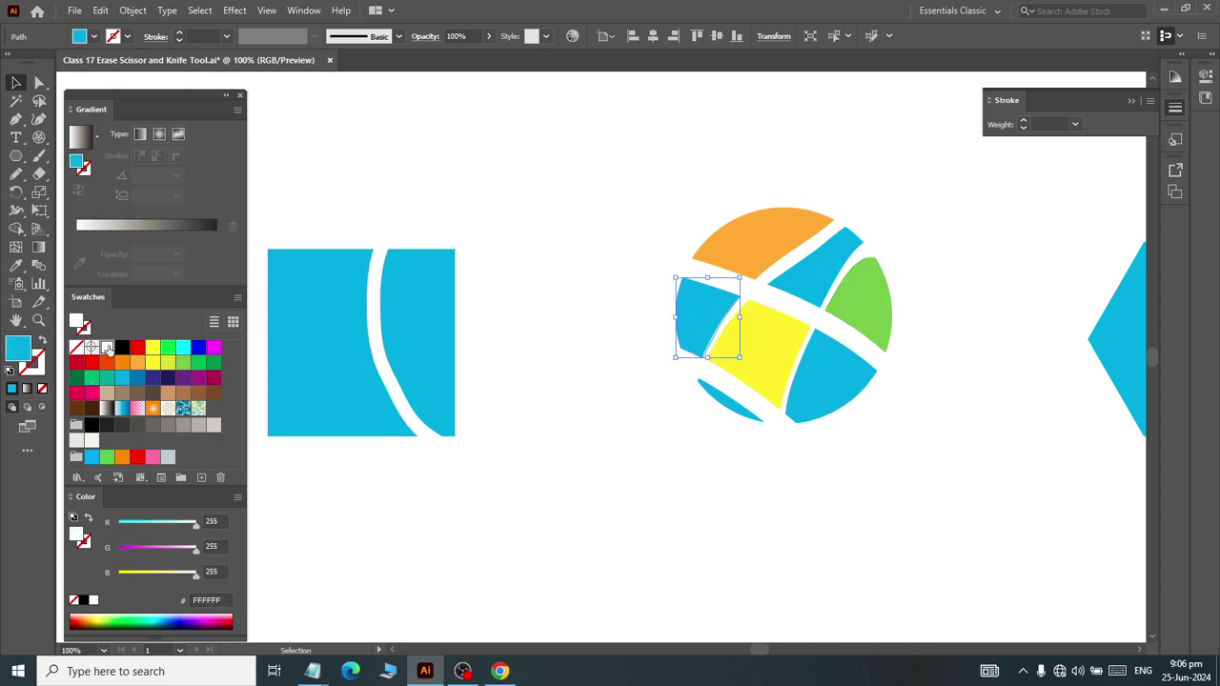
{"action": "left_click", "coordinate": [118, 367]}
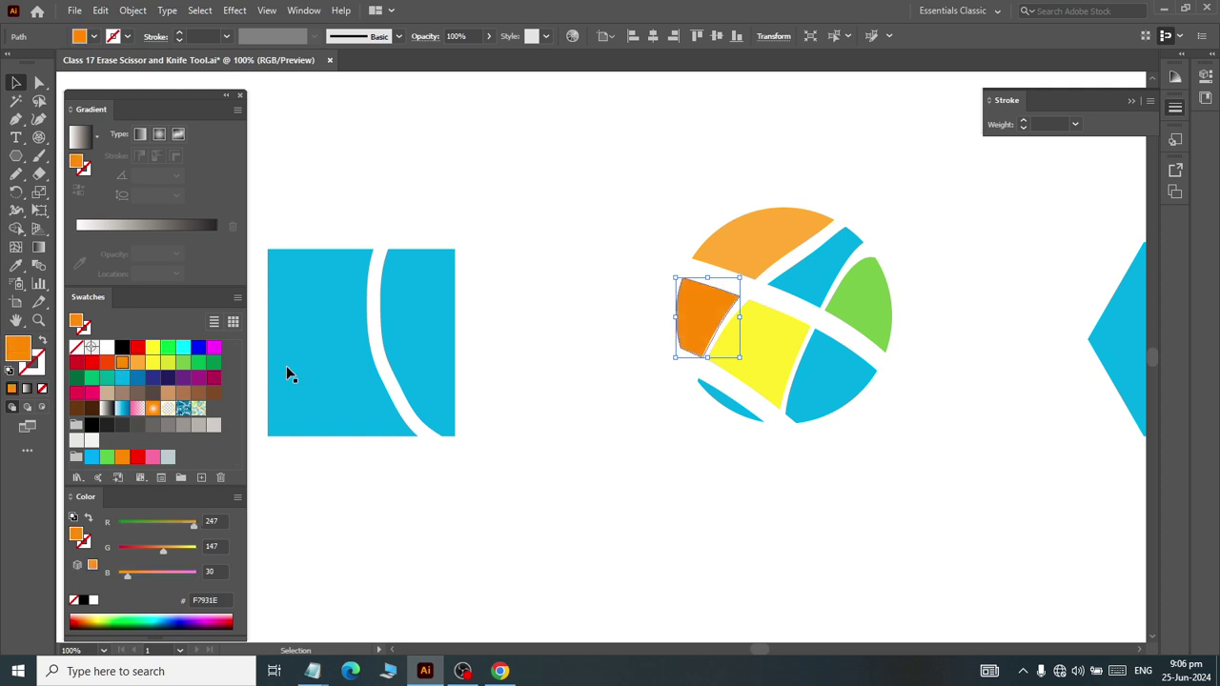
{"action": "left_click", "coordinate": [831, 376]}
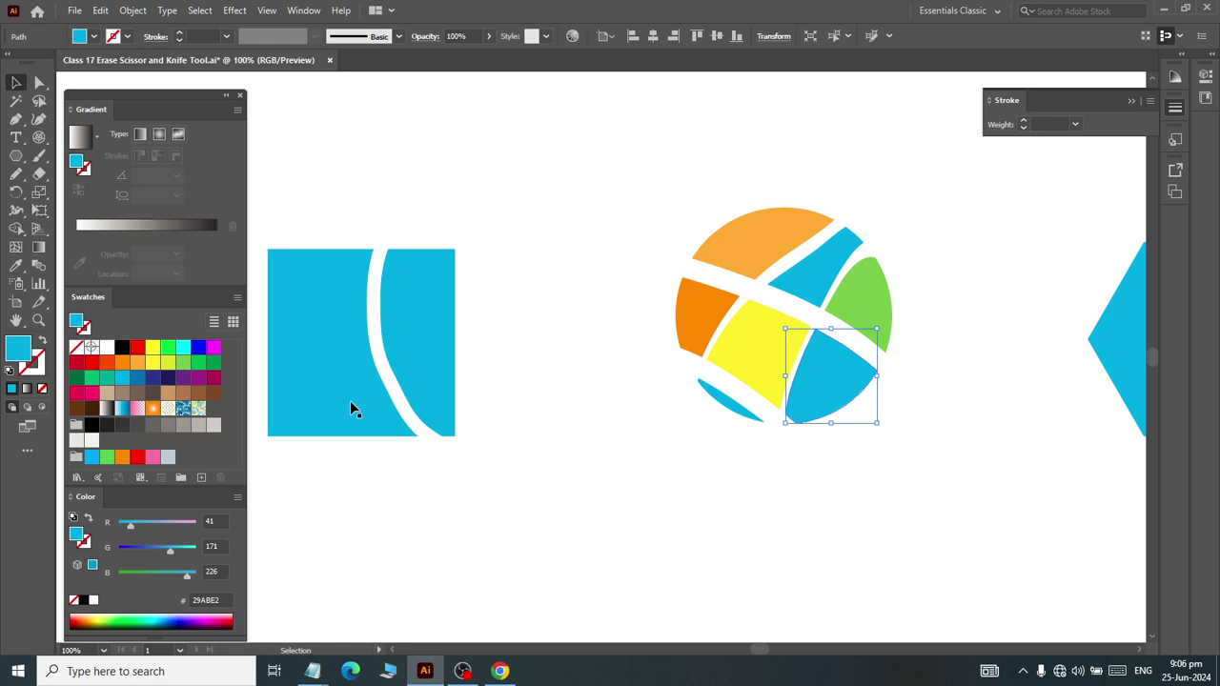
{"action": "left_click", "coordinate": [717, 529]}
Step: Undo twice to remove the circle's erased gaps and coloured pieces
{"action": "scroll", "coordinate": [619, 433], "scroll_direction": "down", "scroll_amount": 4}
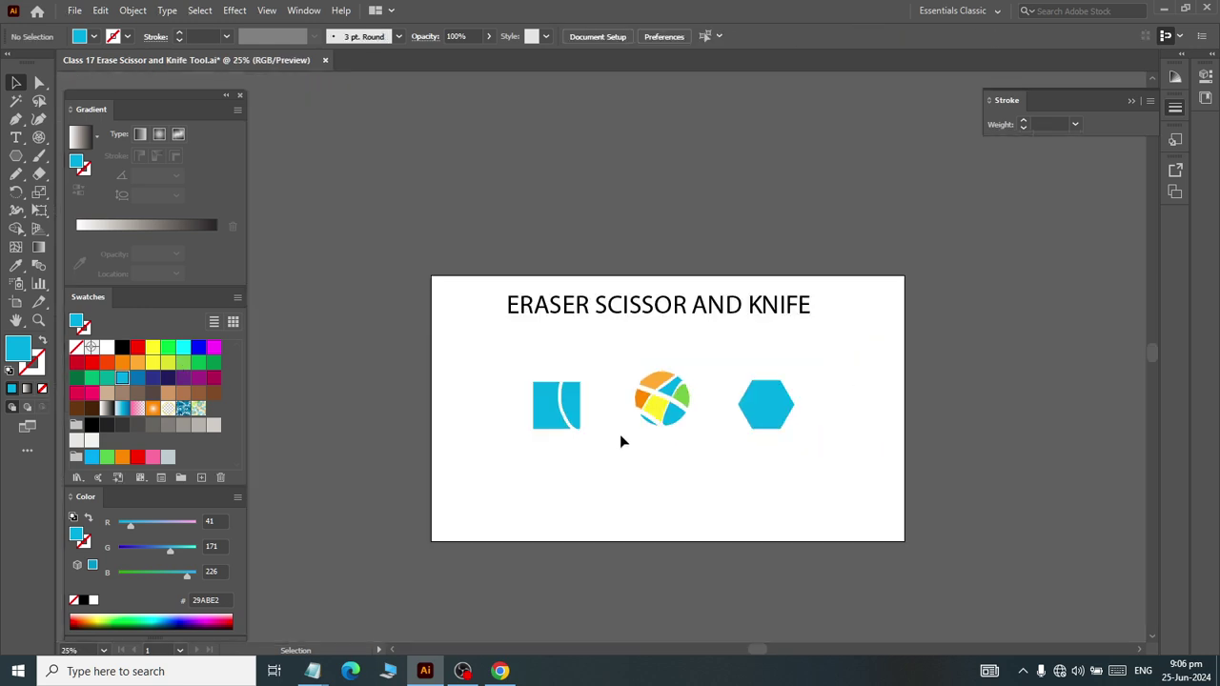
{"action": "scroll", "coordinate": [645, 400], "scroll_direction": "up", "scroll_amount": 2}
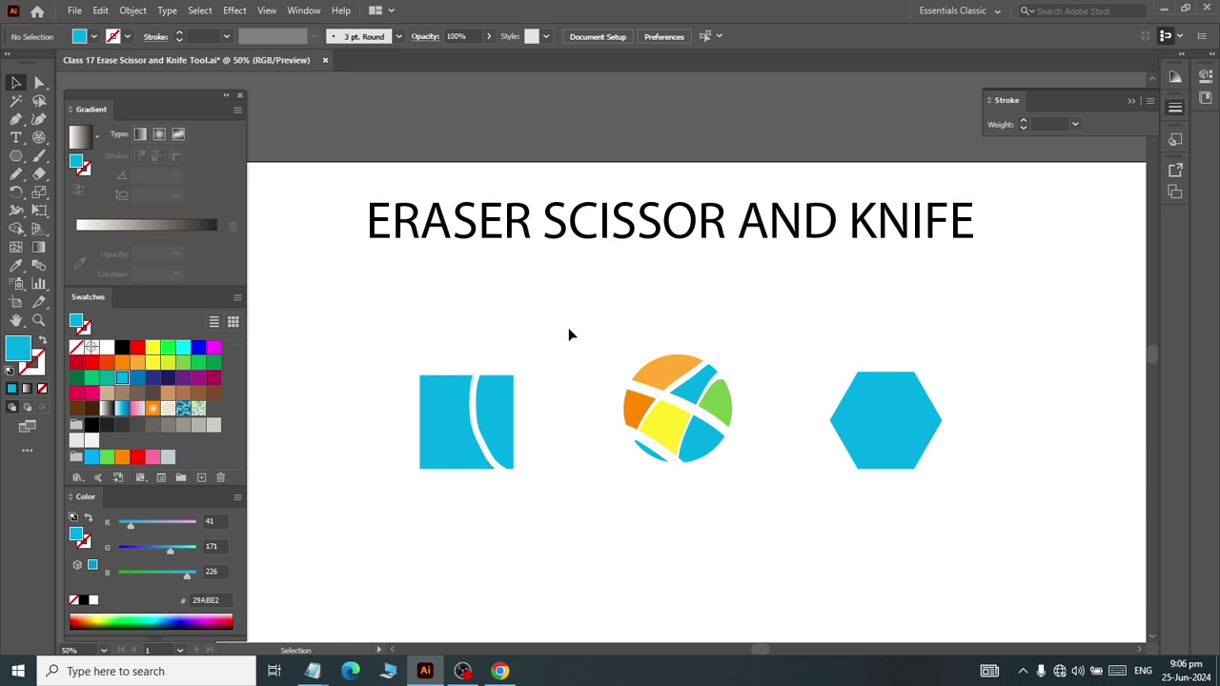
{"action": "key", "text": "ctrl+z"}
{"action": "key", "text": "ctrl+z"}
{"action": "key", "text": "ctrl+z"}
{"action": "key", "text": "ctrl+z"}
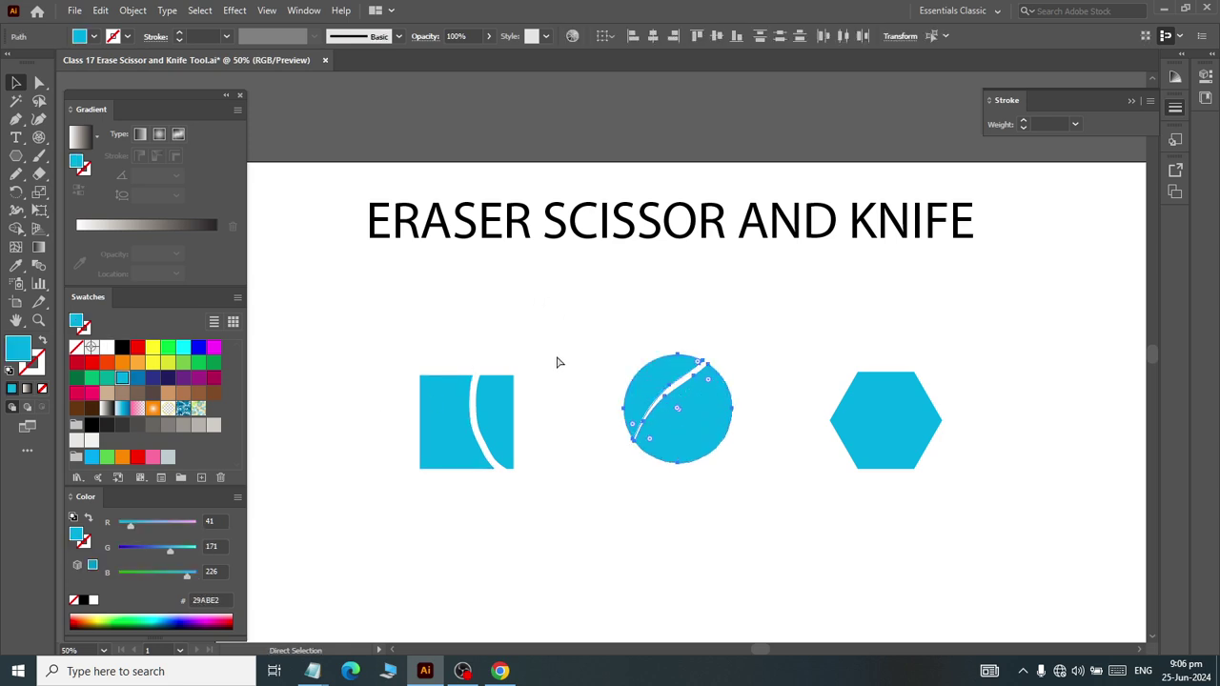
{"action": "key", "text": "ctrl+z"}
{"action": "key", "text": "ctrl+z"}
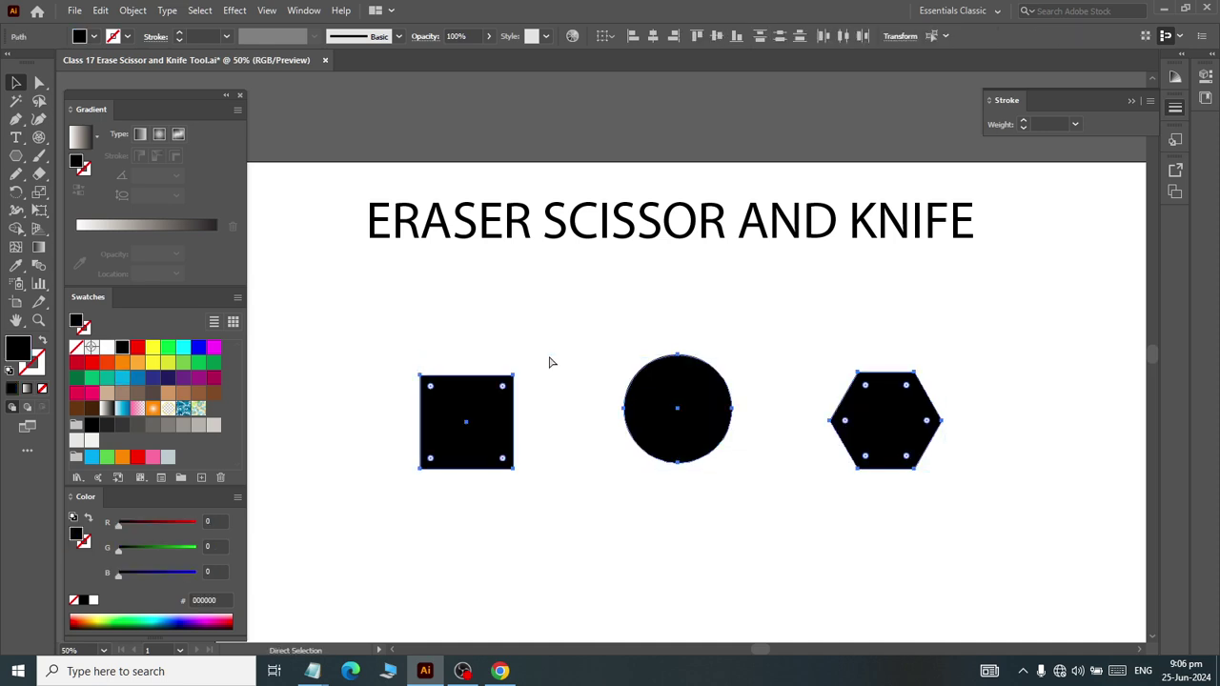
Step: Redo to bring back the cyan fills, then select only the square
{"action": "key", "text": "ctrl+shift+z"}
{"action": "scroll", "coordinate": [552, 383], "scroll_direction": "up", "scroll_amount": 1}
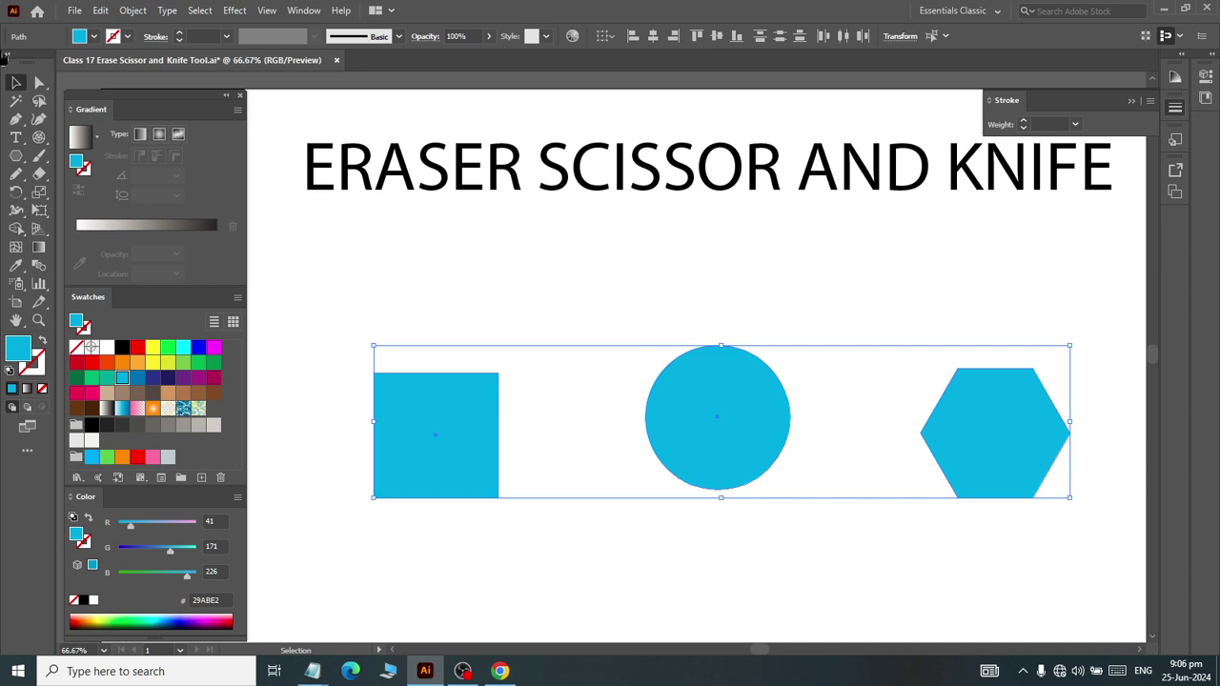
{"action": "left_click", "coordinate": [315, 285]}
{"action": "left_click", "coordinate": [390, 404]}
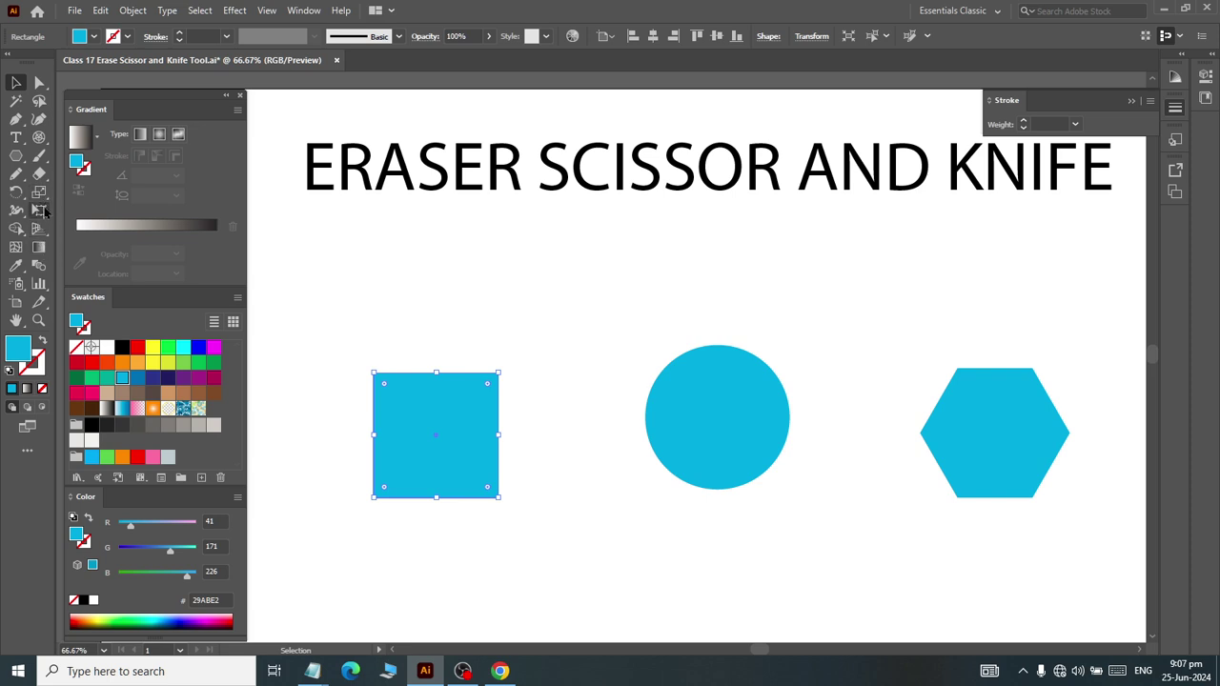
{"action": "left_click", "coordinate": [43, 178]}
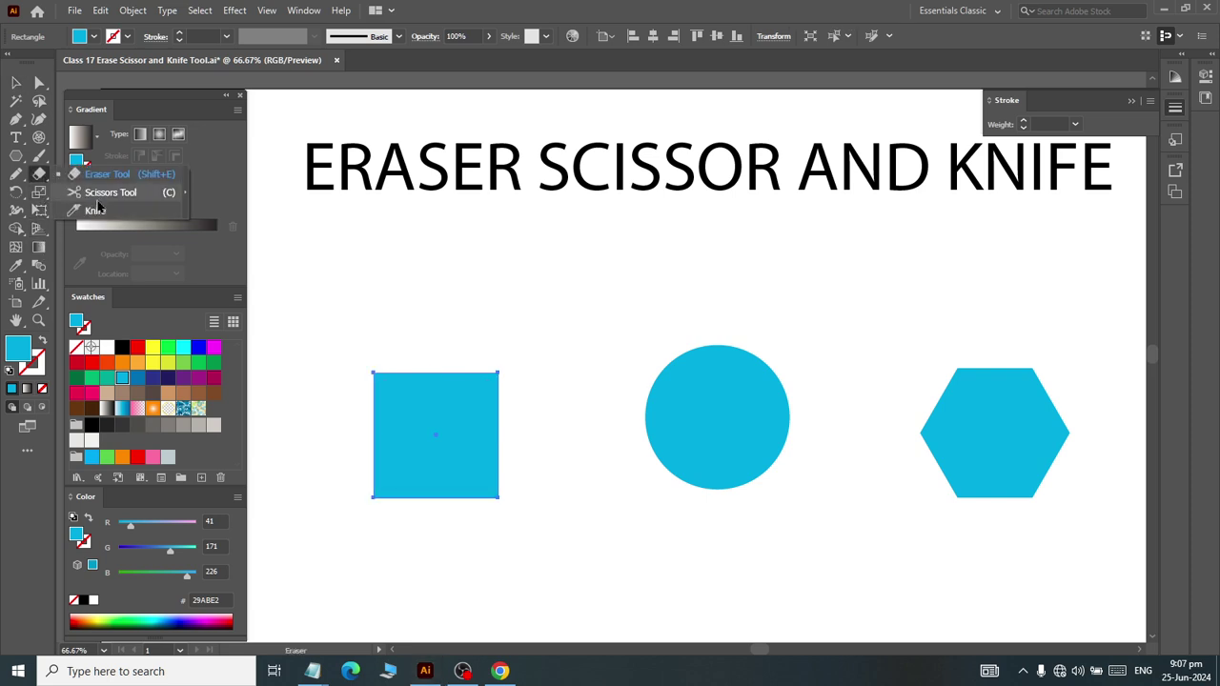
Step: Attempt Scissors cuts on the square's fill and corner, dismissing each cut warning
{"action": "left_click", "coordinate": [101, 194]}
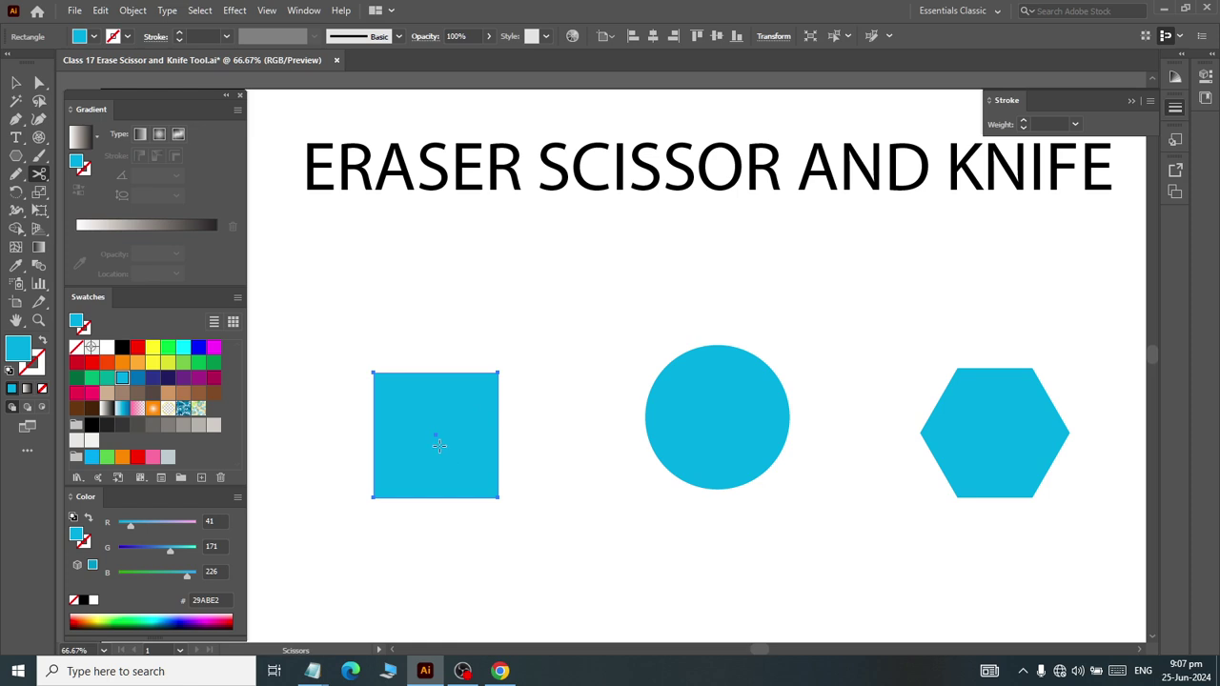
{"action": "scroll", "coordinate": [450, 441], "scroll_direction": "up", "scroll_amount": 3}
{"action": "scroll", "coordinate": [534, 278], "scroll_direction": "left", "scroll_amount": 3}
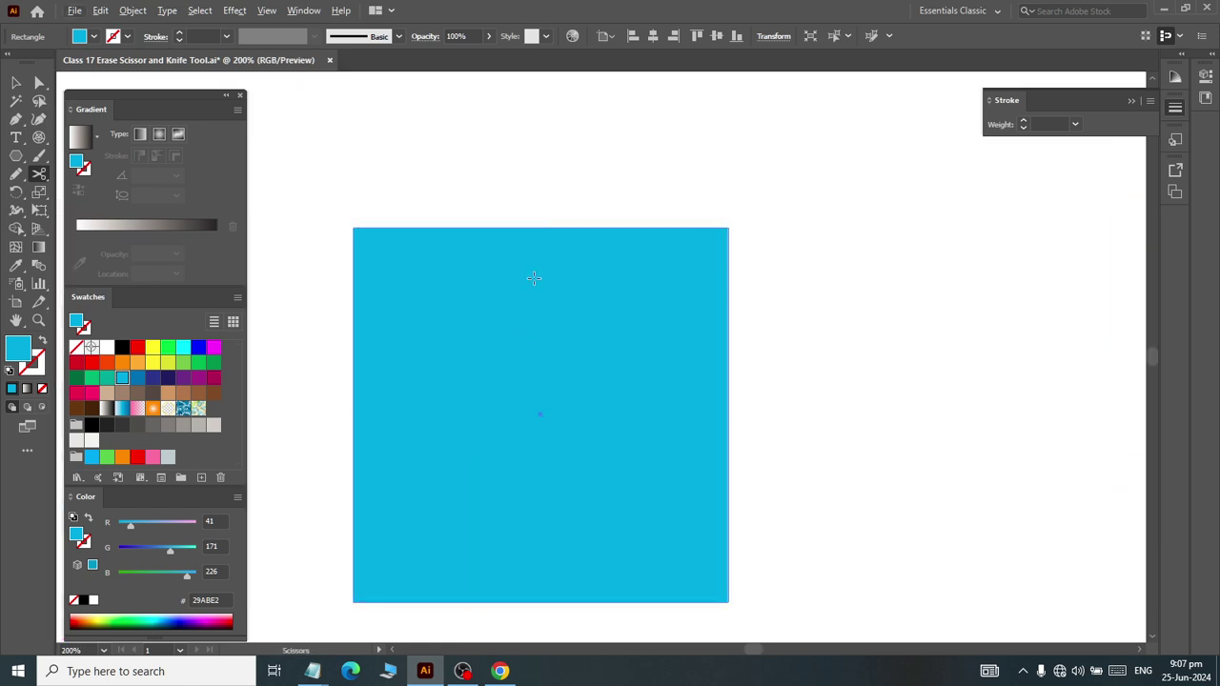
{"action": "left_click", "coordinate": [589, 202]}
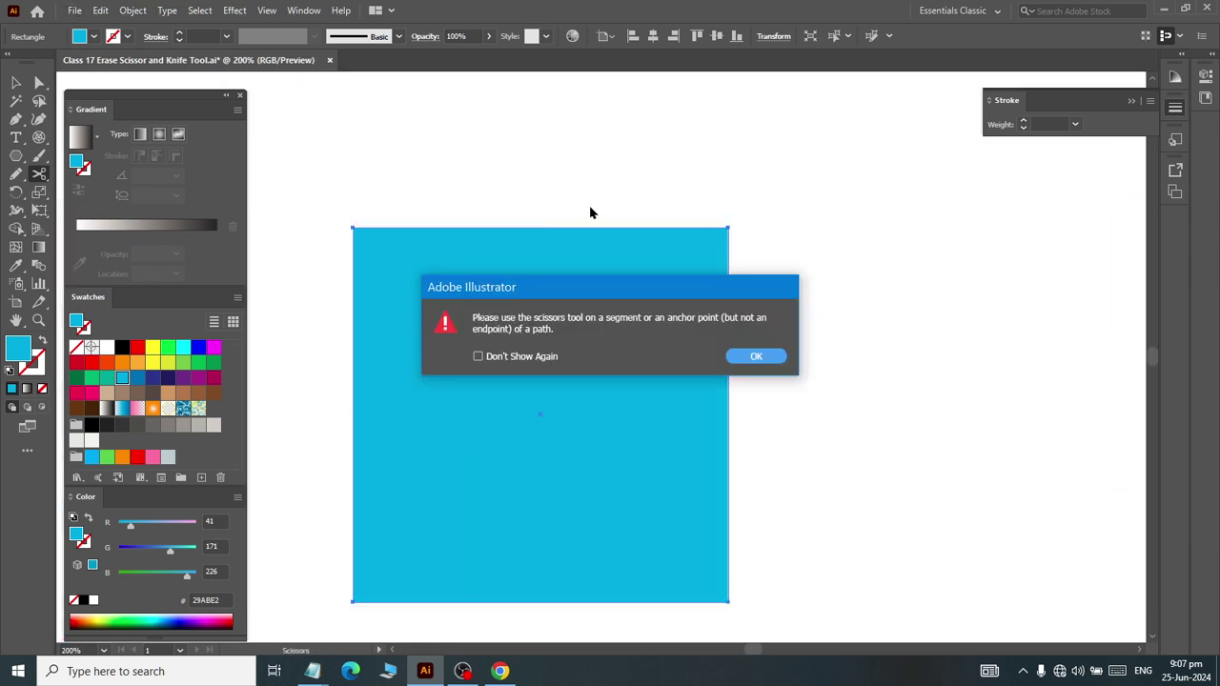
{"action": "left_click", "coordinate": [762, 355]}
{"action": "left_click", "coordinate": [586, 387]}
{"action": "left_click", "coordinate": [753, 358]}
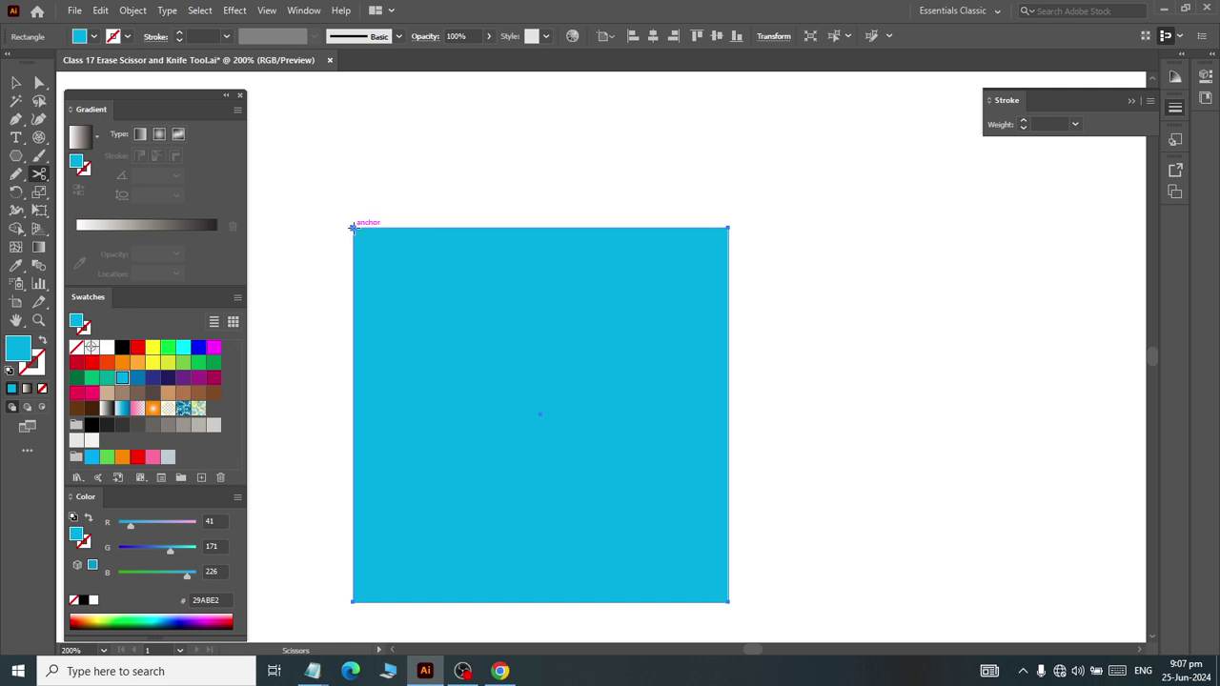
{"action": "left_click", "coordinate": [729, 604]}
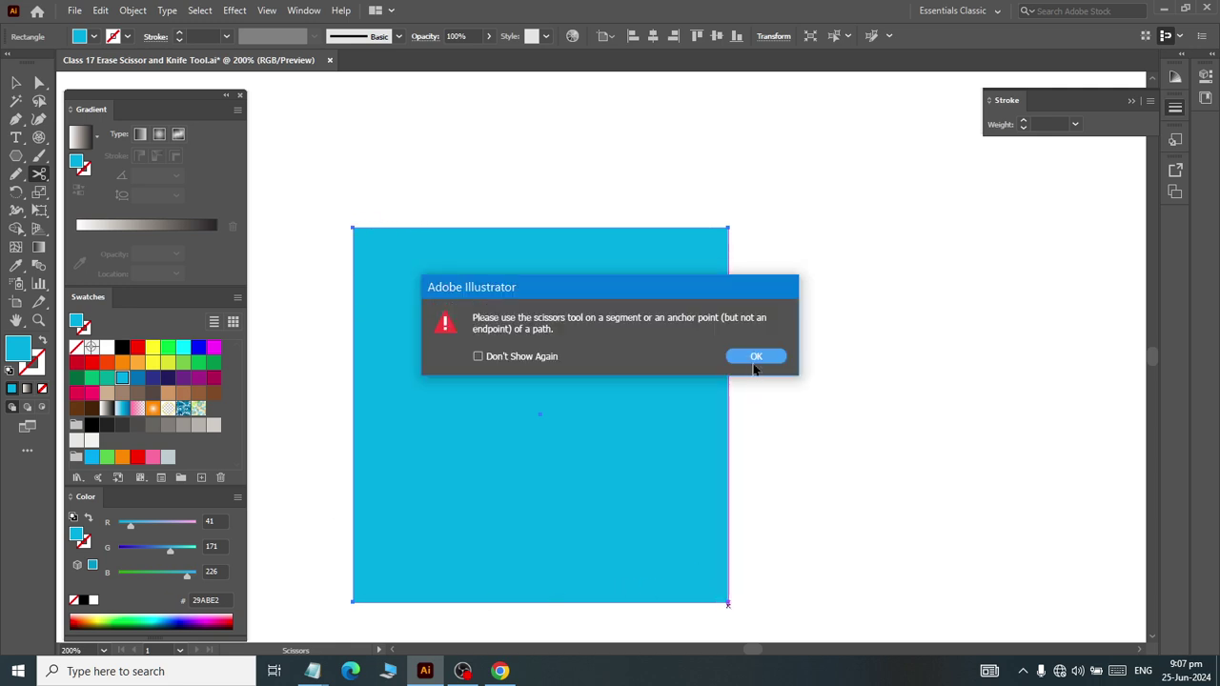
{"action": "left_click", "coordinate": [754, 356]}
{"action": "left_click", "coordinate": [16, 83]}
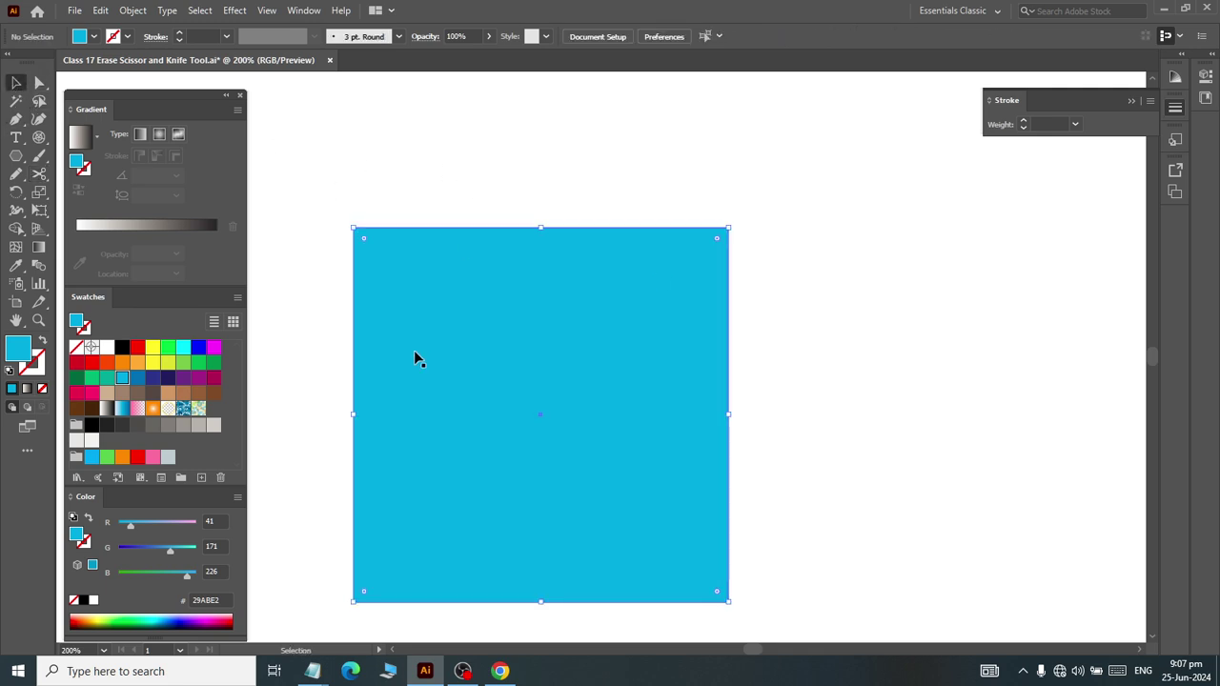
Step: Cut the selected square with Scissors at its bottom-right and top-left corners
{"action": "left_click", "coordinate": [413, 349]}
{"action": "left_click", "coordinate": [39, 174]}
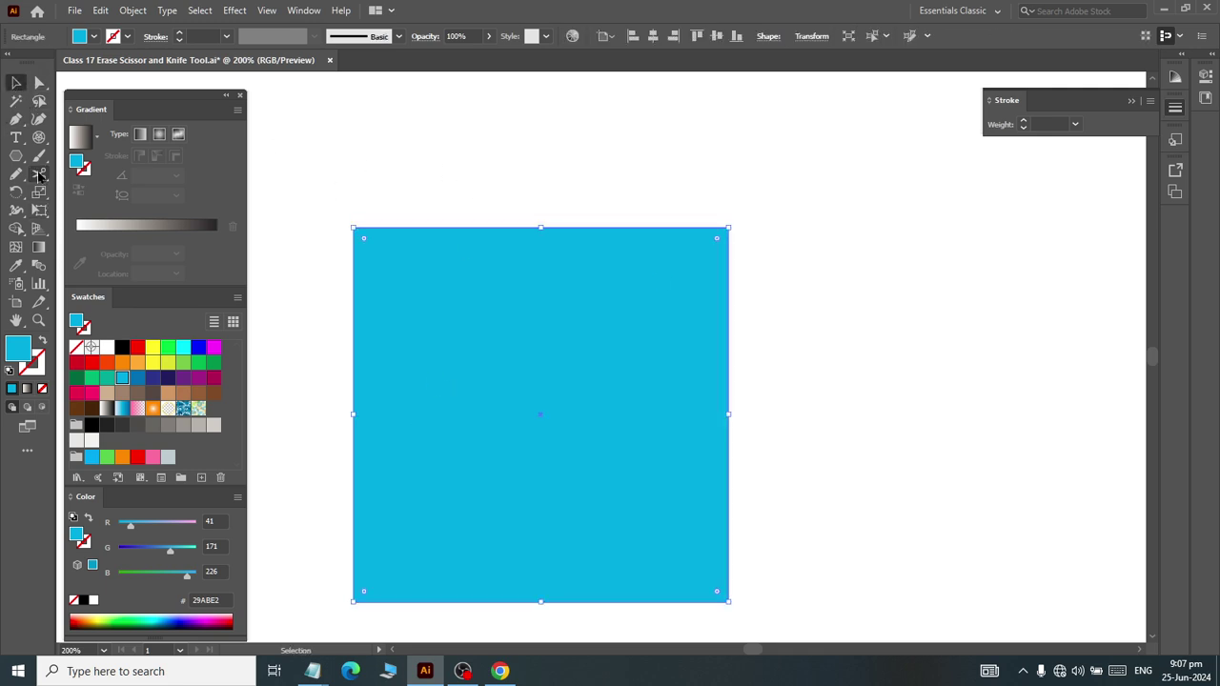
{"action": "left_click", "coordinate": [729, 602]}
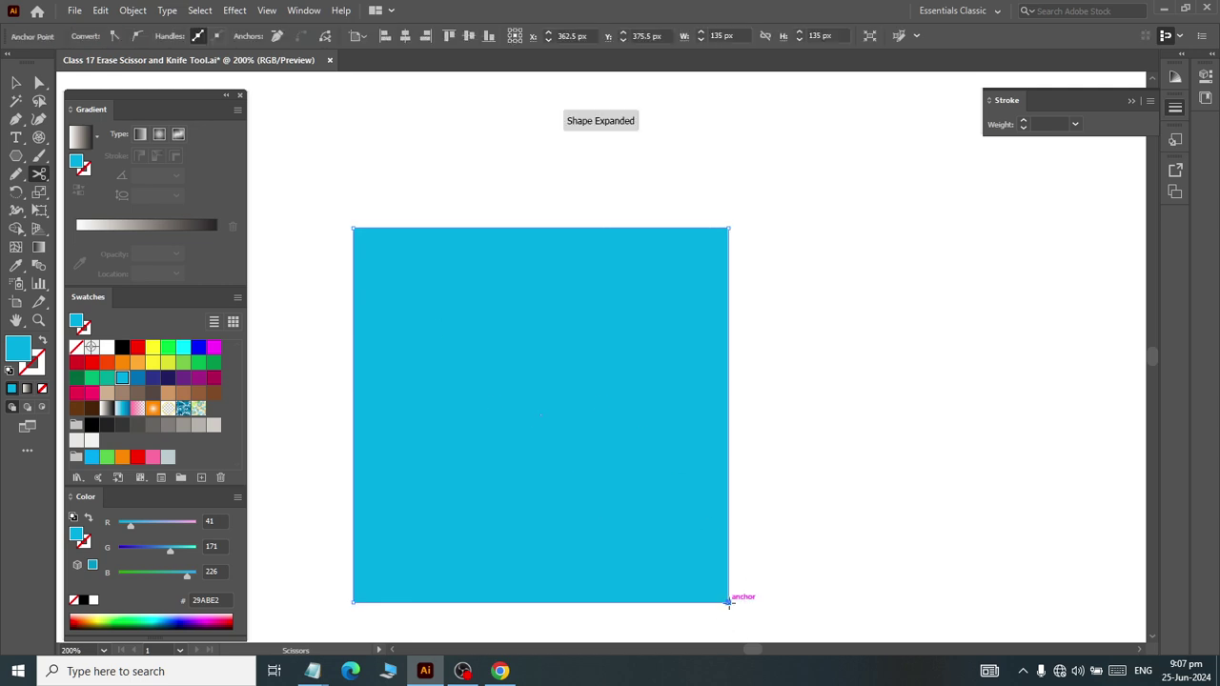
{"action": "left_click", "coordinate": [353, 228]}
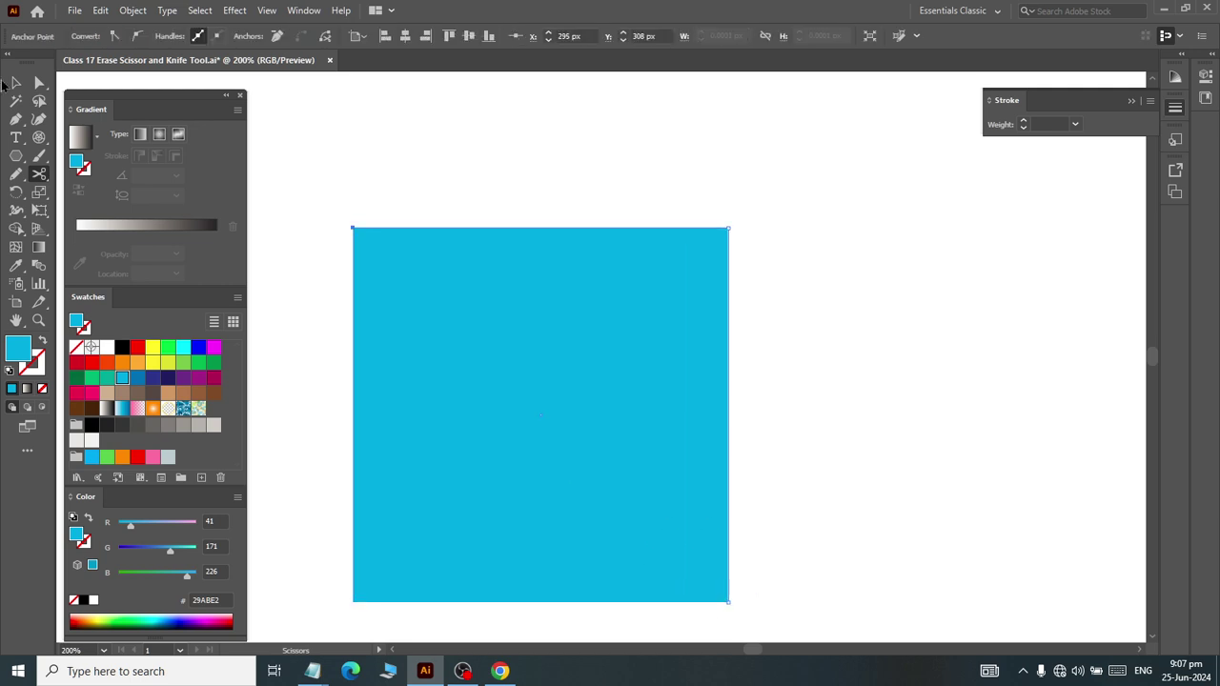
Step: Test-drag the upper-right triangle away to check the cut, then undo the move
{"action": "left_click", "coordinate": [15, 83]}
{"action": "left_click", "coordinate": [439, 150]}
{"action": "left_click_drag", "start_coordinate": [610, 311], "coordinate": [799, 262]}
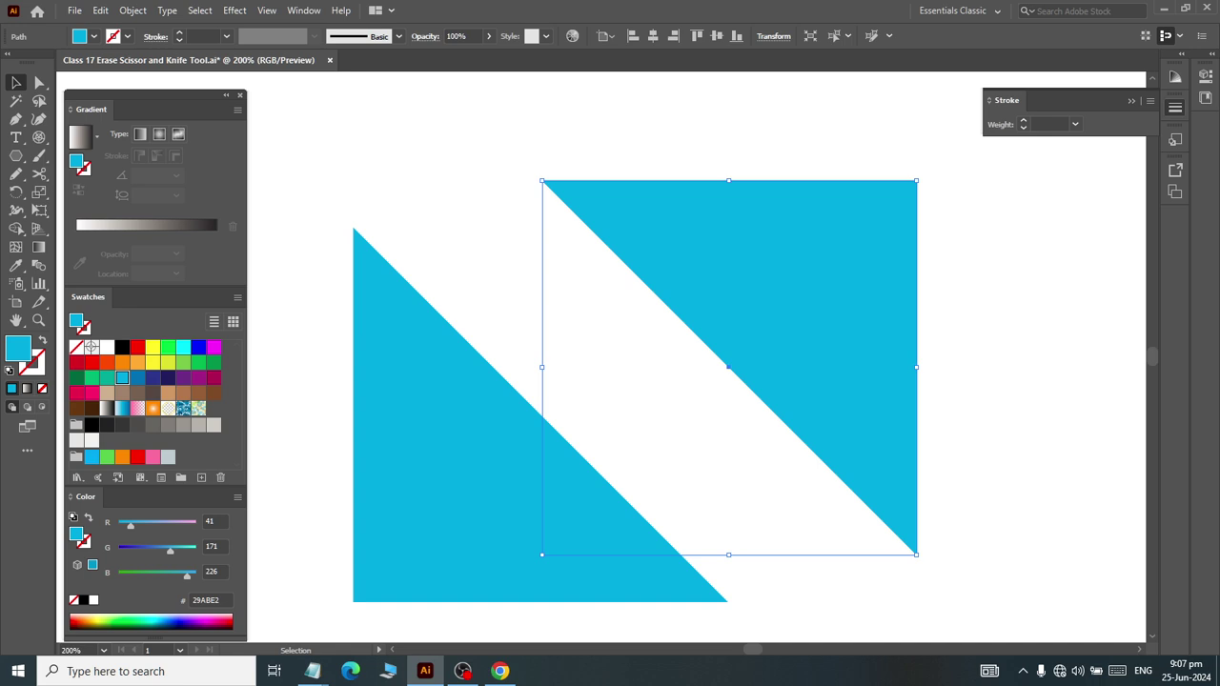
{"action": "key", "text": "ctrl+z"}
{"action": "key", "text": "ctrl+z"}
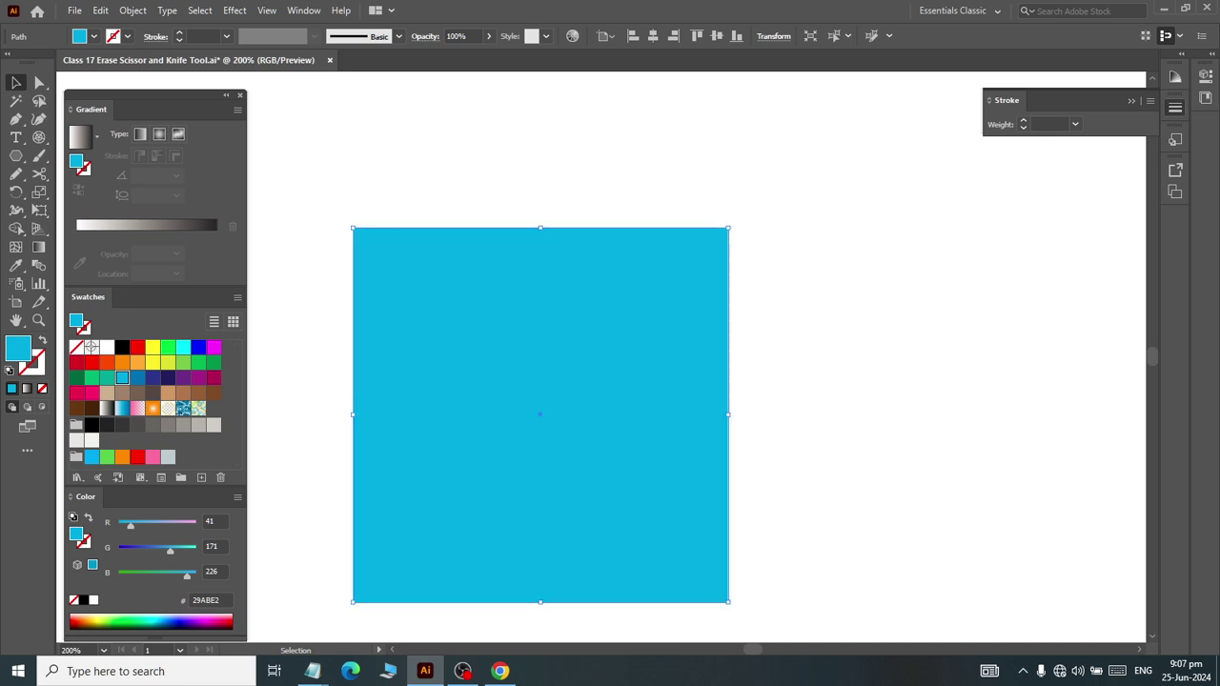
Step: Select the cyan hexagon, dismiss a refused Scissors cut warning, and reselect it
{"action": "scroll", "coordinate": [605, 472], "scroll_direction": "down", "scroll_amount": 8}
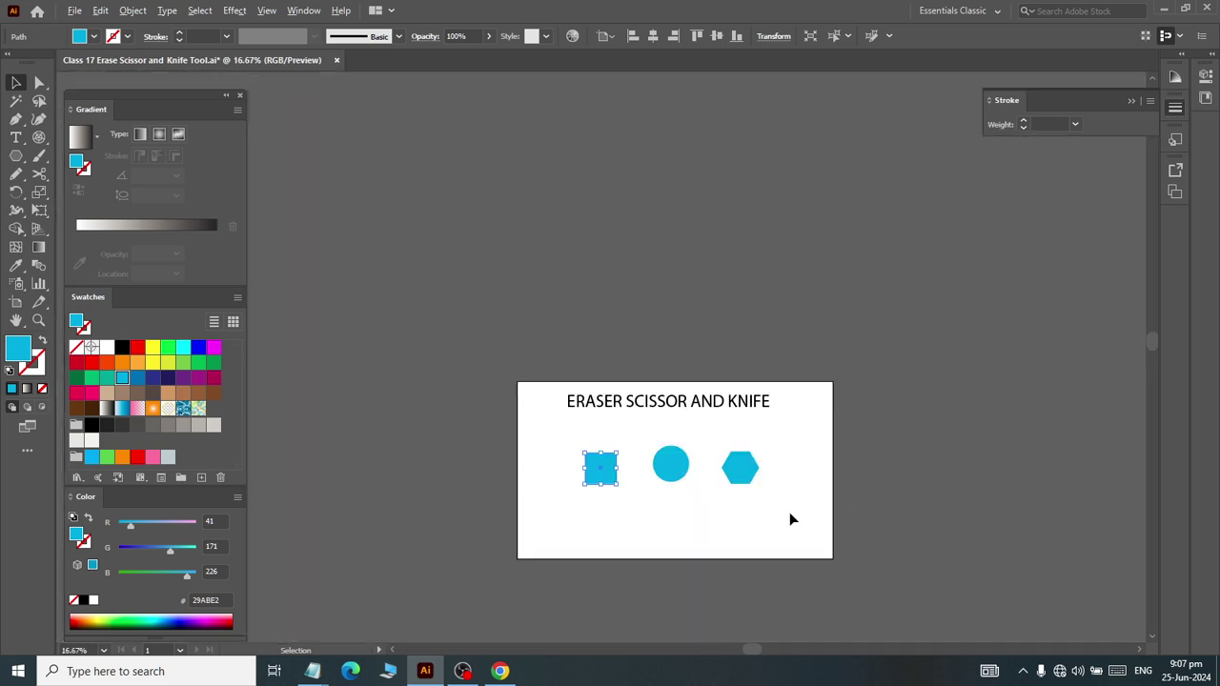
{"action": "scroll", "coordinate": [789, 520], "scroll_direction": "up", "scroll_amount": 5}
{"action": "scroll", "coordinate": [479, 182], "scroll_direction": "up", "scroll_amount": 1}
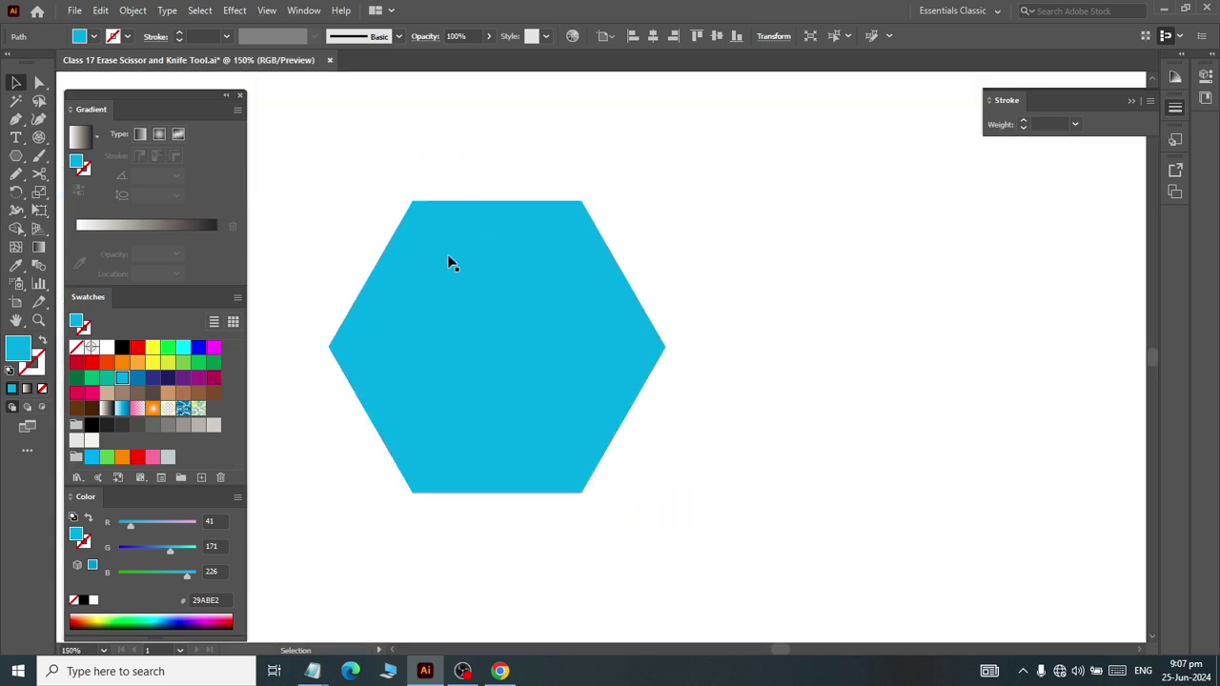
{"action": "left_click", "coordinate": [443, 266]}
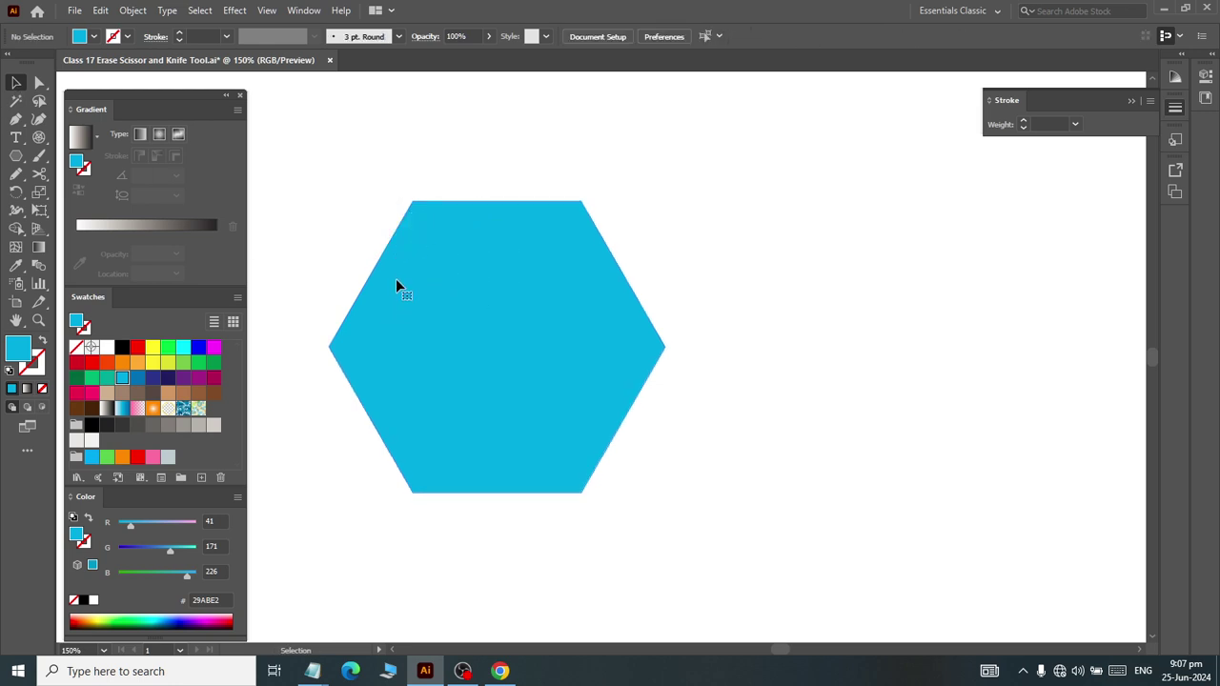
{"action": "left_click", "coordinate": [396, 281]}
{"action": "left_click", "coordinate": [39, 174]}
{"action": "left_click", "coordinate": [637, 212]}
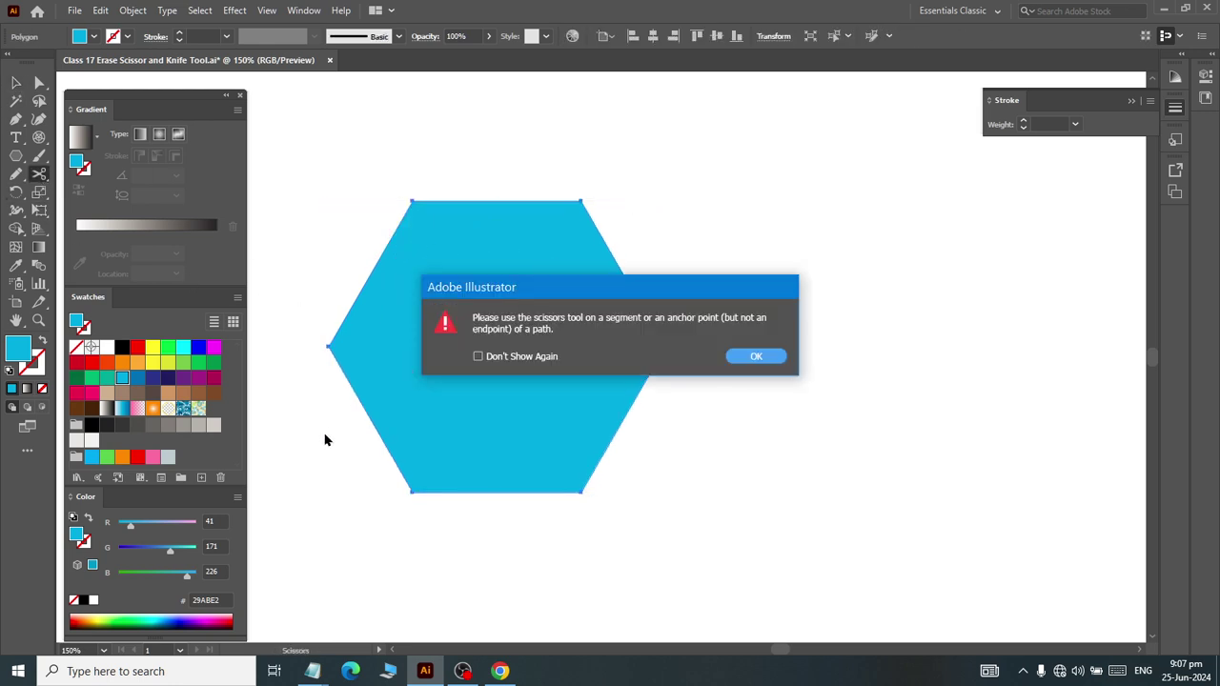
{"action": "left_click", "coordinate": [722, 356]}
{"action": "left_click", "coordinate": [16, 83]}
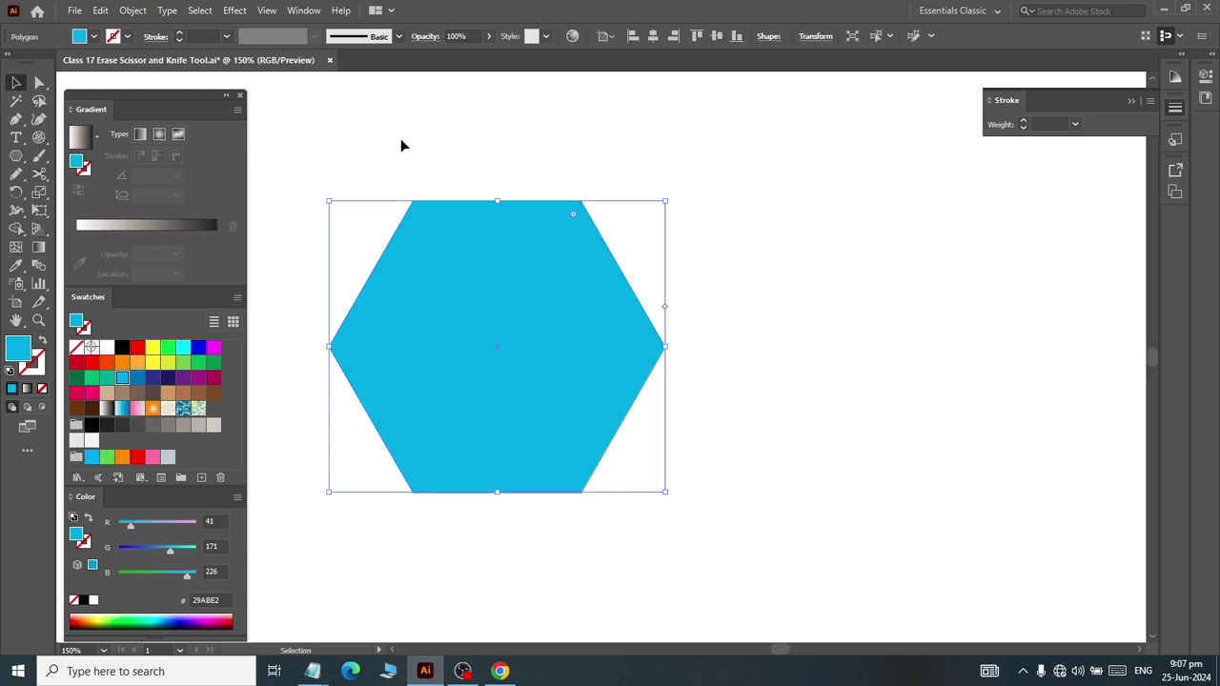
{"action": "left_click", "coordinate": [400, 143]}
{"action": "left_click", "coordinate": [456, 329]}
Step: Cut the hexagon with Scissors at its top-right and left corners
{"action": "left_click", "coordinate": [39, 174]}
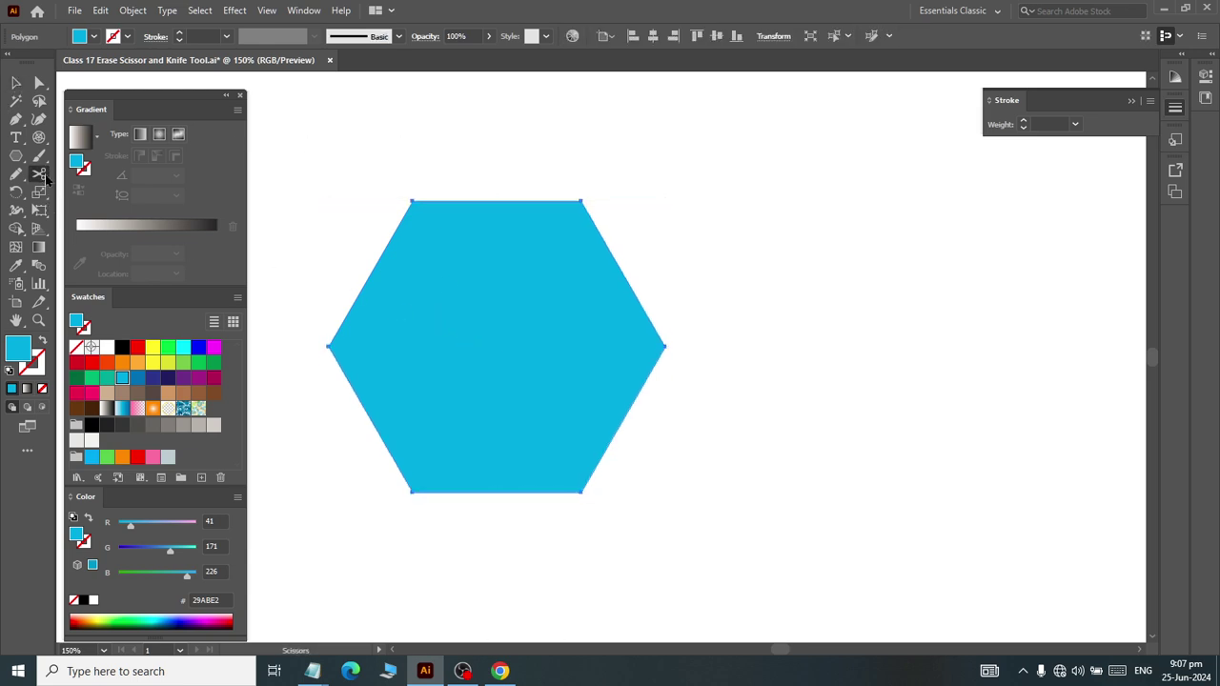
{"action": "left_click", "coordinate": [76, 191]}
{"action": "scroll", "coordinate": [441, 295], "scroll_direction": "up", "scroll_amount": 1}
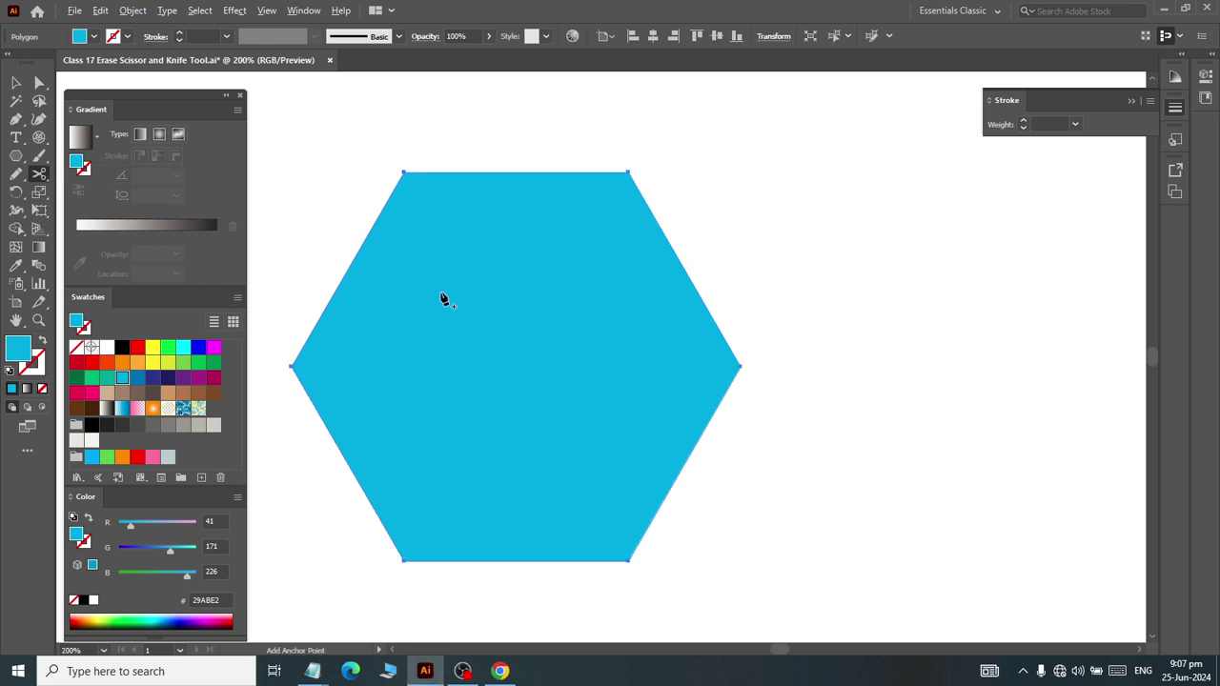
{"action": "left_click", "coordinate": [629, 171]}
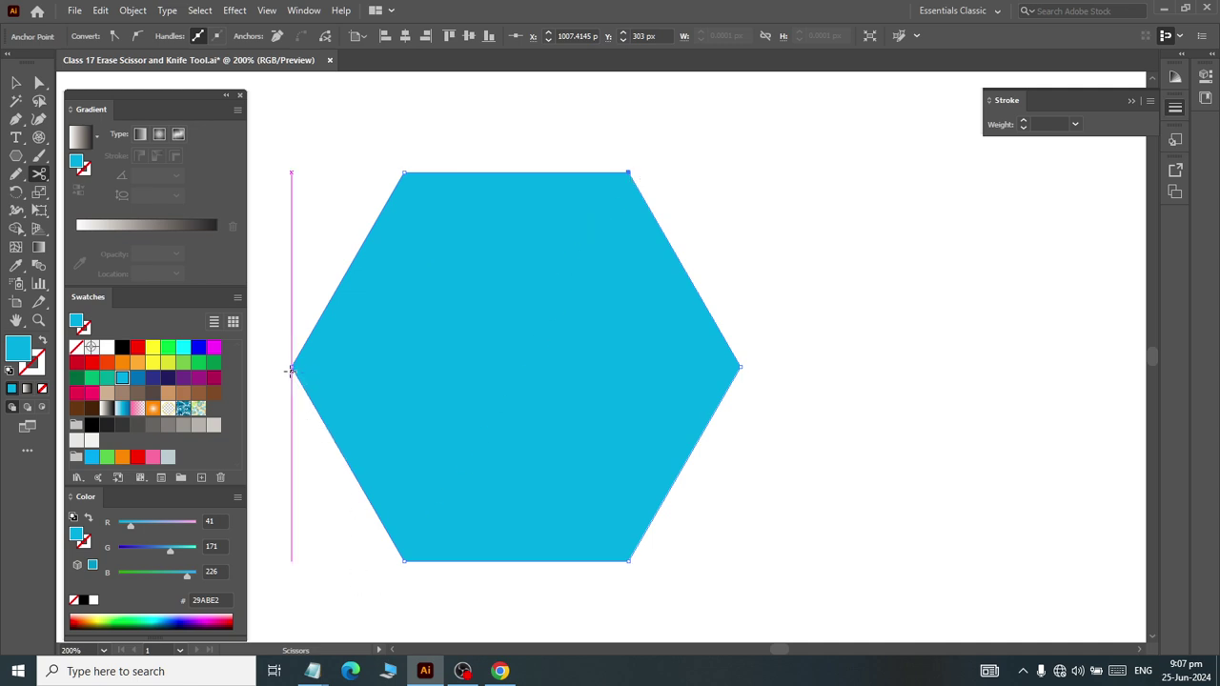
{"action": "left_click", "coordinate": [292, 366]}
Step: Test-drag the hexagon's lower piece away to check the cut, then undo the move
{"action": "left_click", "coordinate": [17, 84]}
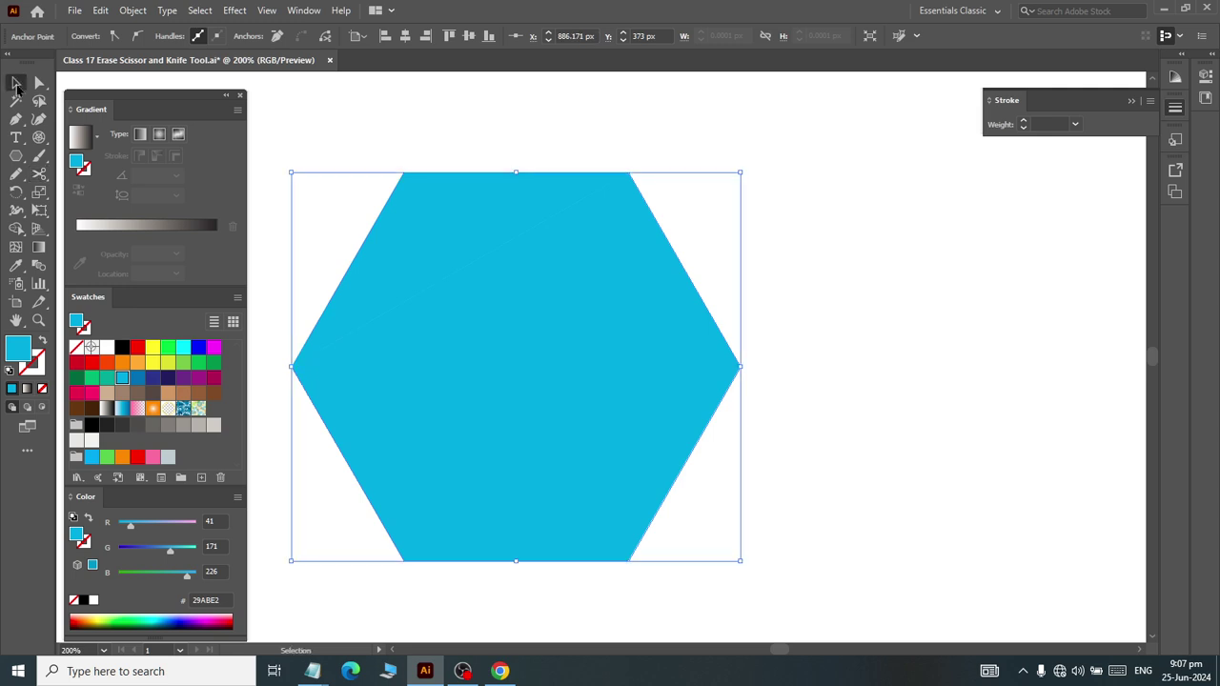
{"action": "left_click", "coordinate": [301, 150]}
{"action": "left_click_drag", "start_coordinate": [657, 457], "coordinate": [756, 492]}
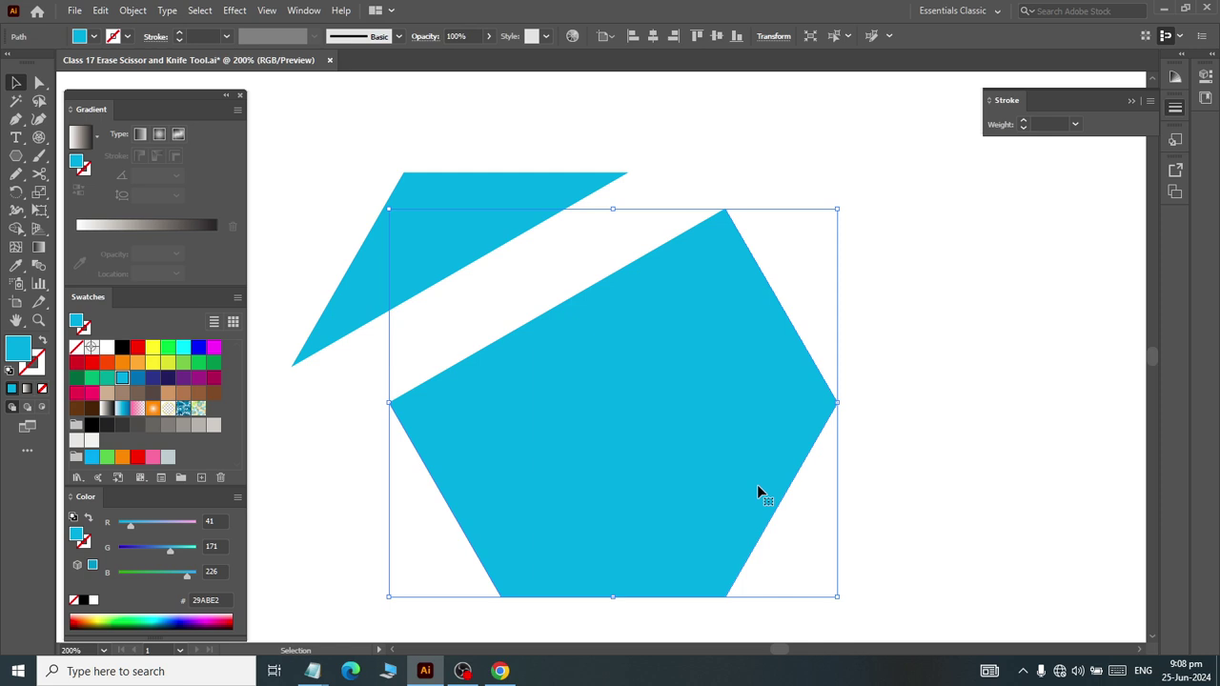
{"action": "key", "text": "ctrl+z"}
Step: Fill the upper hexagon piece with dark blue
{"action": "left_click", "coordinate": [660, 196]}
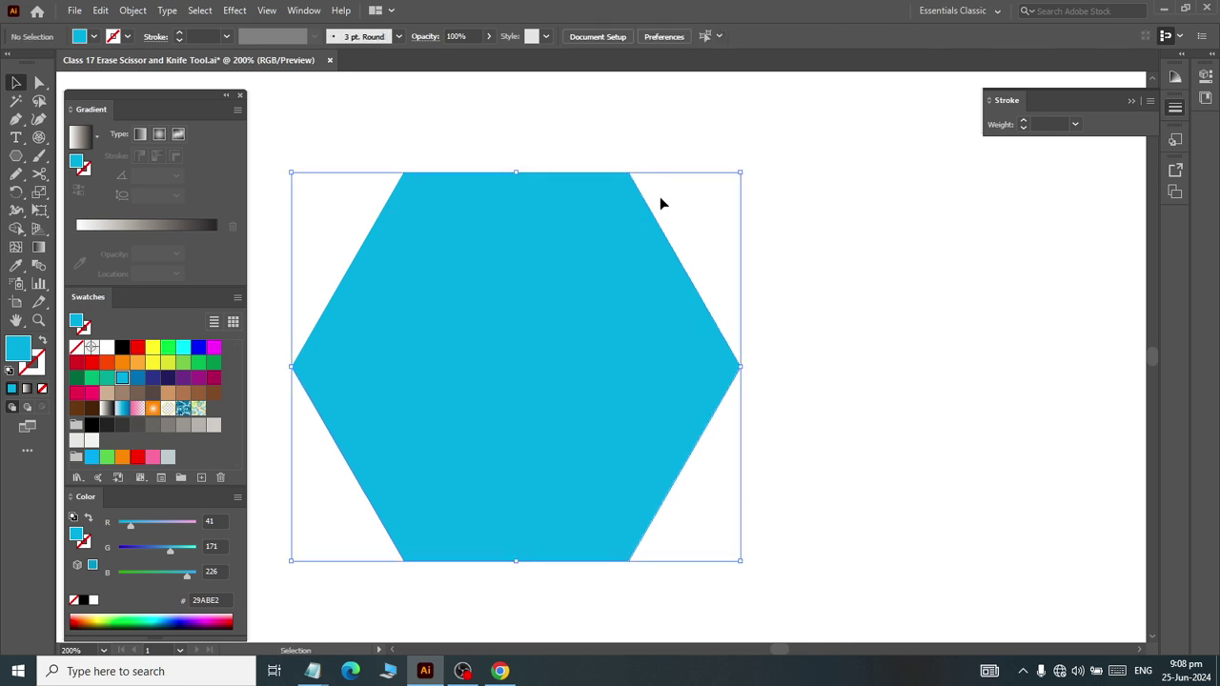
{"action": "left_click", "coordinate": [457, 227]}
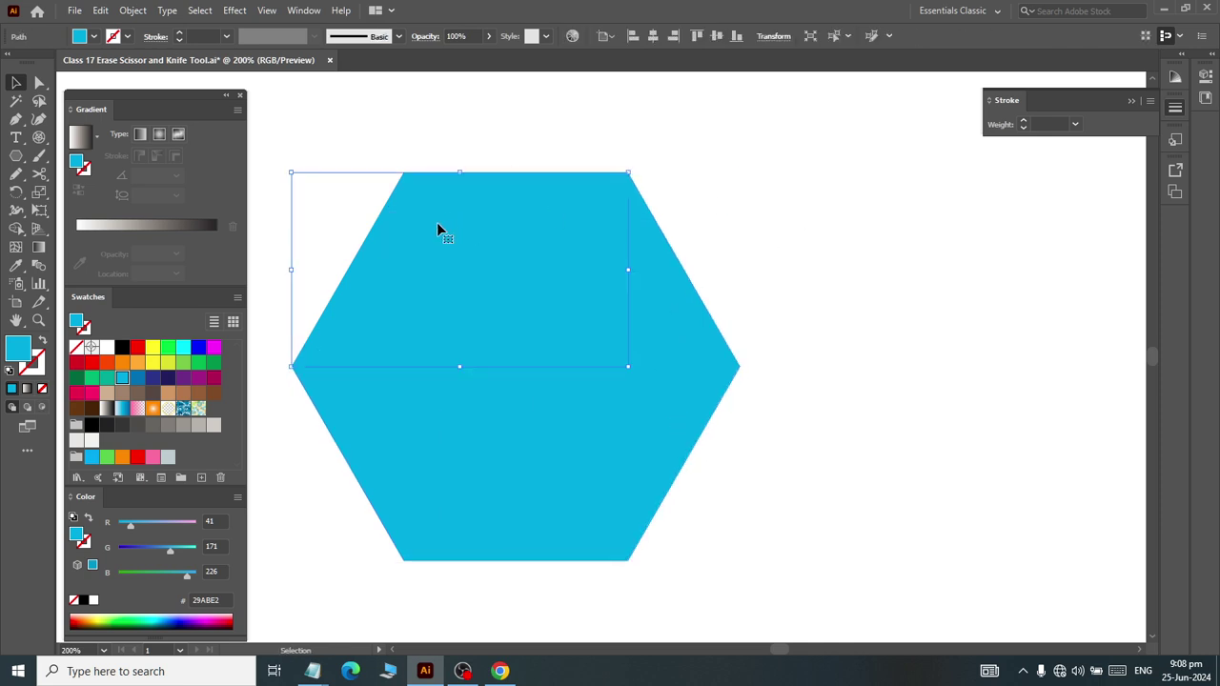
{"action": "left_click", "coordinate": [153, 378]}
{"action": "left_click", "coordinate": [812, 374]}
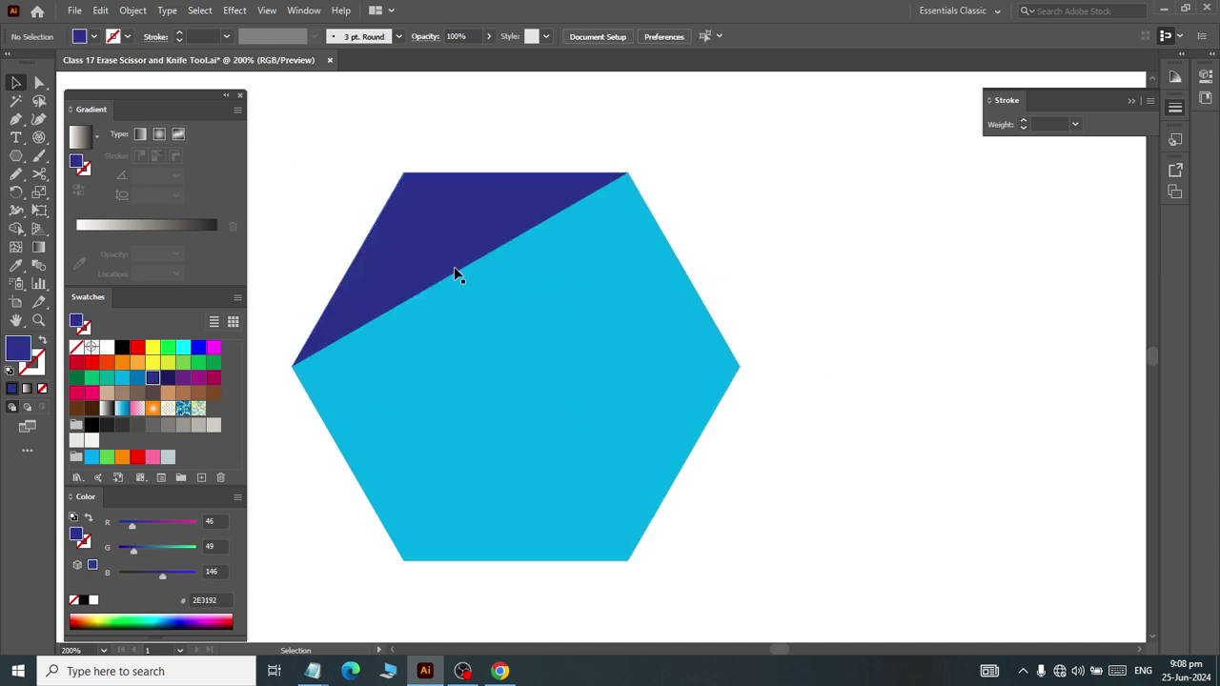
Step: Drag the cyan hexagon piece down, nudge it right and up, and reselect it
{"action": "left_click_drag", "start_coordinate": [490, 367], "coordinate": [504, 383]}
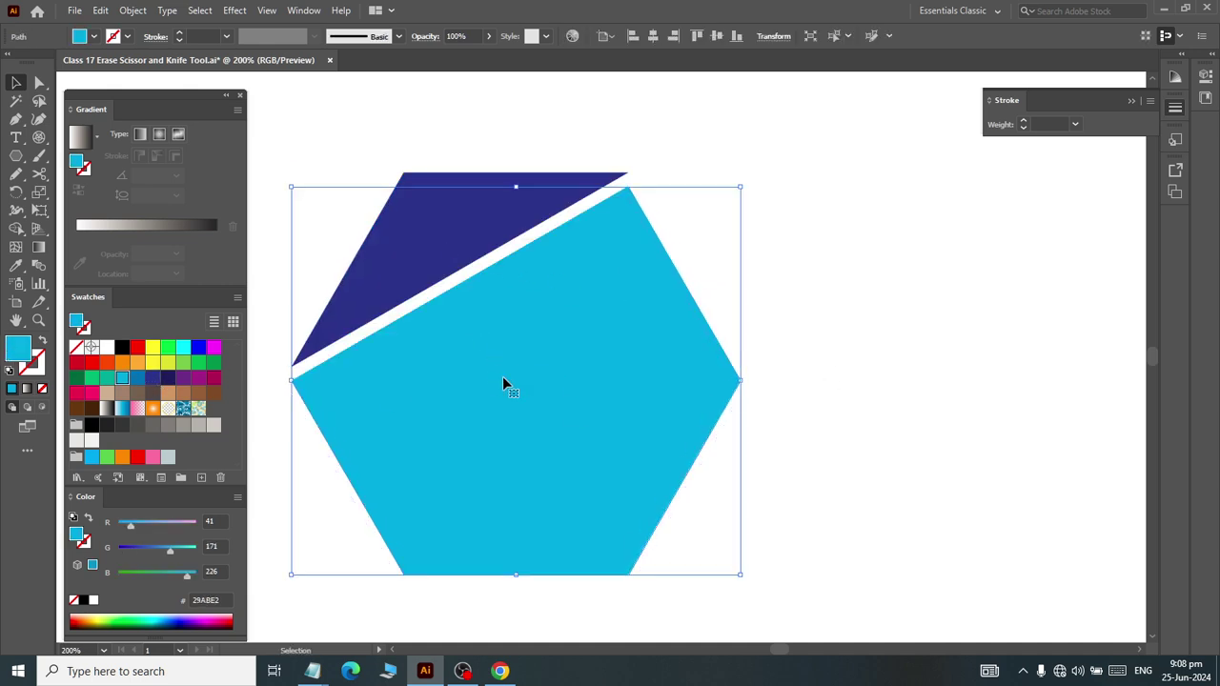
{"action": "key", "text": "Right"}
{"action": "key", "text": "Right"}
{"action": "key", "text": "Right"}
{"action": "key", "text": "Up"}
{"action": "key", "text": "Up"}
{"action": "key", "text": "Up"}
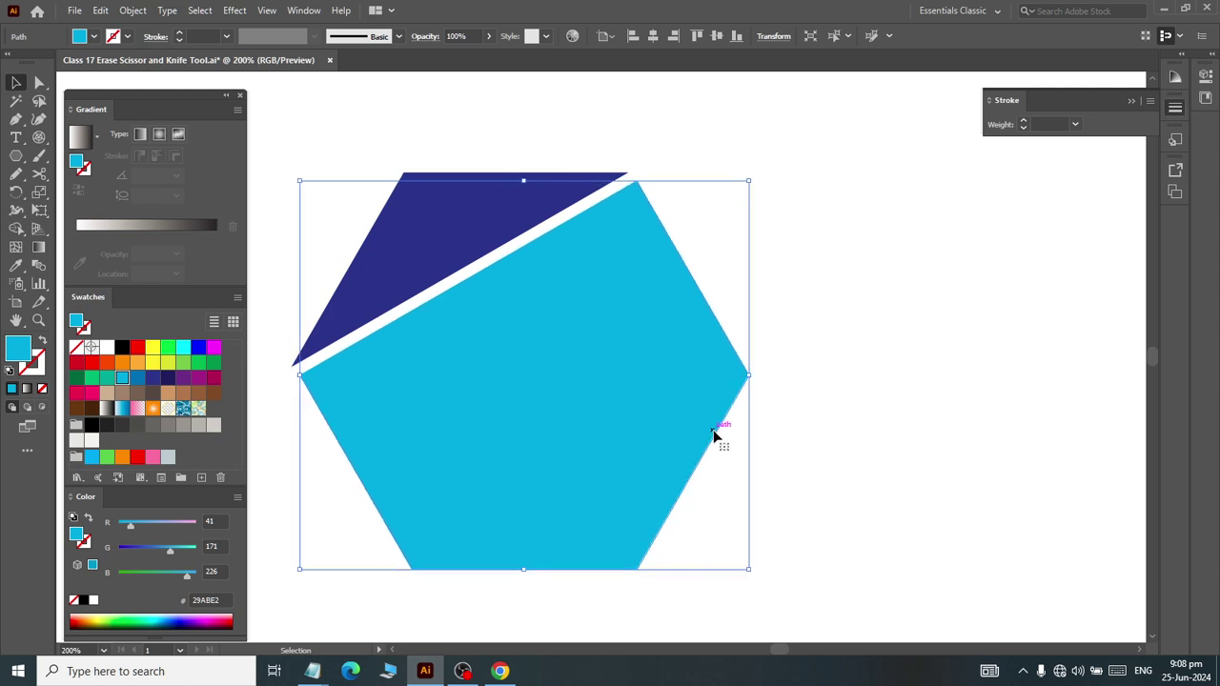
{"action": "left_click", "coordinate": [868, 316]}
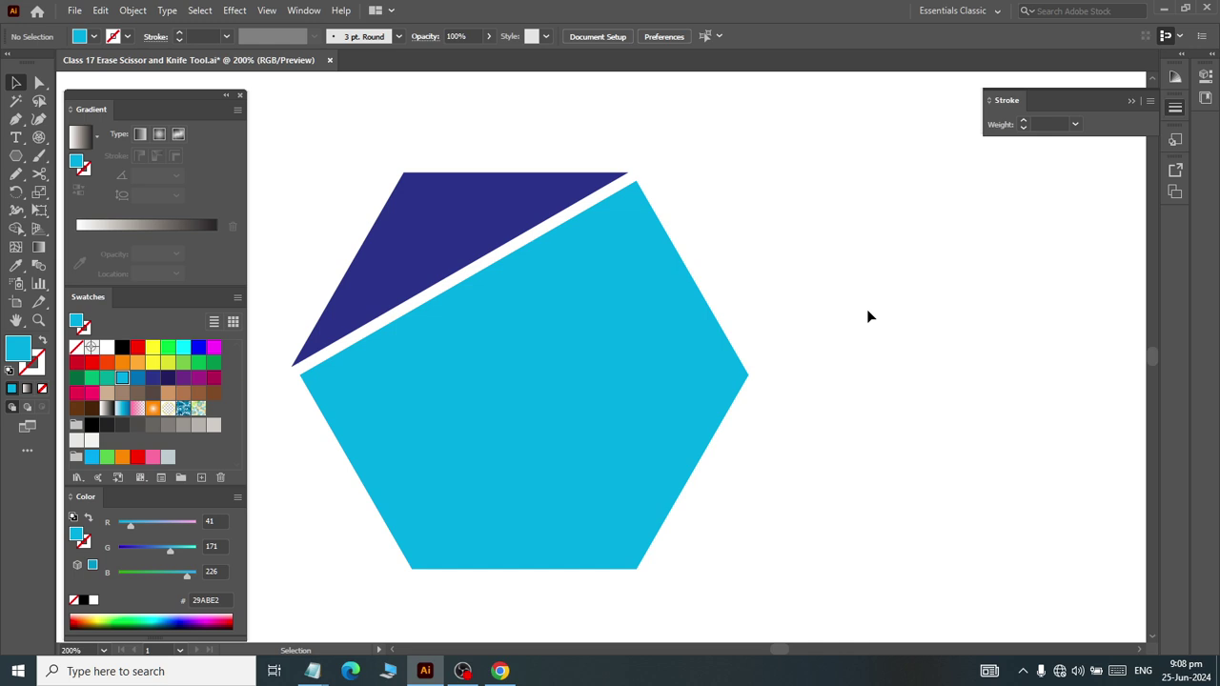
{"action": "left_click", "coordinate": [531, 365]}
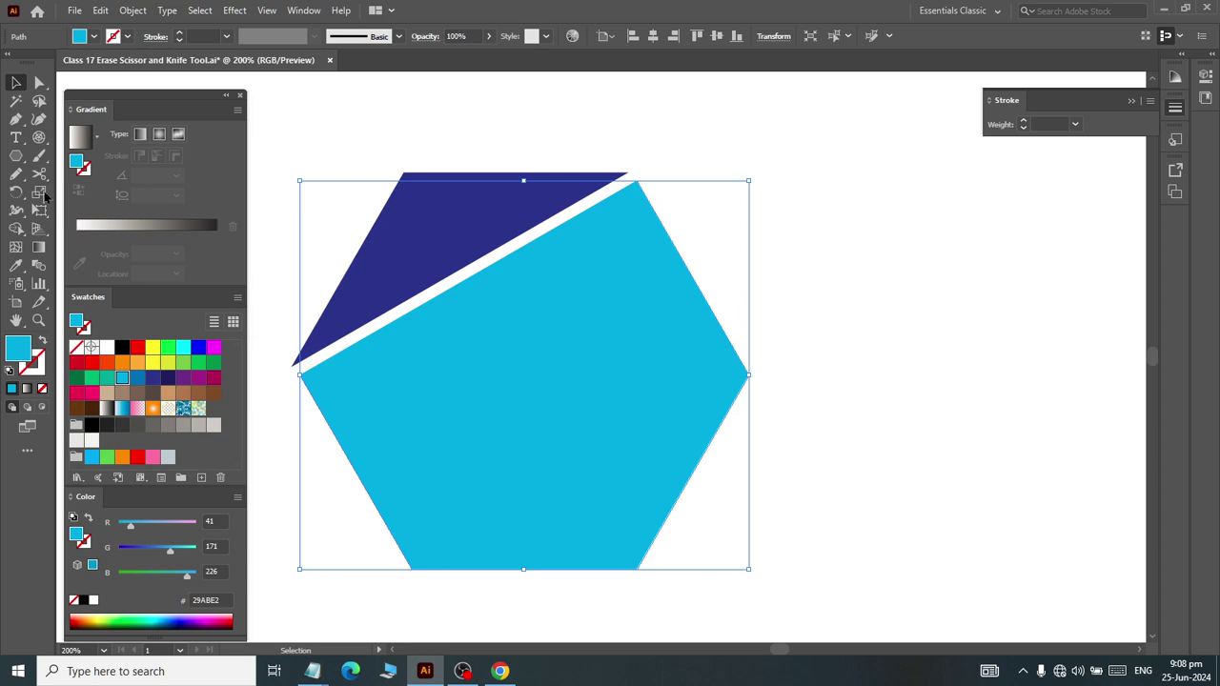
Step: Try two Scissors cuts at the cyan piece's top corner, dismissing both warnings
{"action": "left_click", "coordinate": [39, 173]}
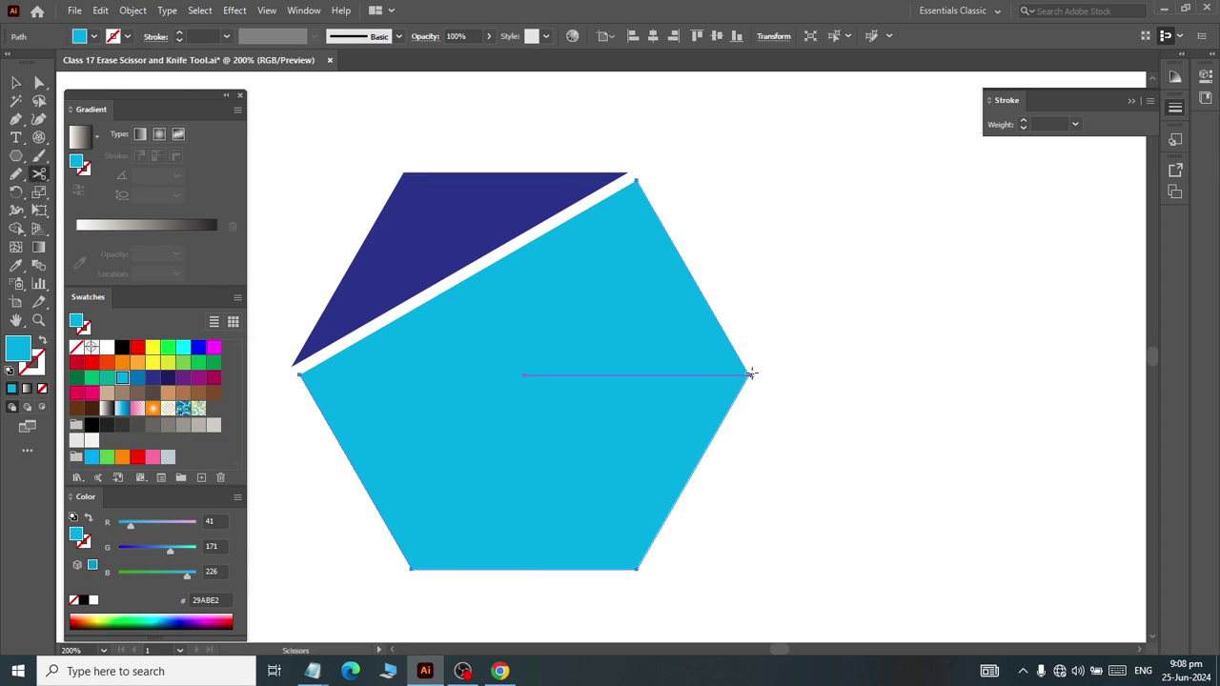
{"action": "left_click", "coordinate": [635, 189]}
{"action": "left_click", "coordinate": [741, 354]}
{"action": "left_click", "coordinate": [635, 180]}
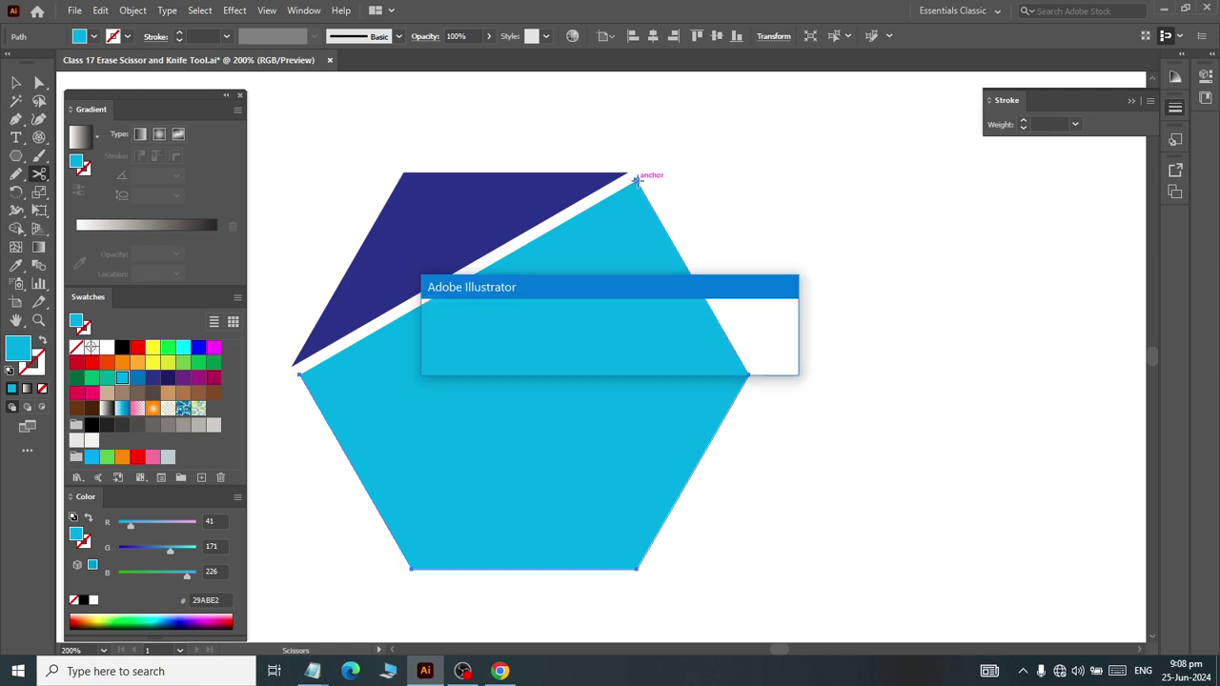
{"action": "left_click", "coordinate": [751, 354]}
{"action": "left_click", "coordinate": [16, 83]}
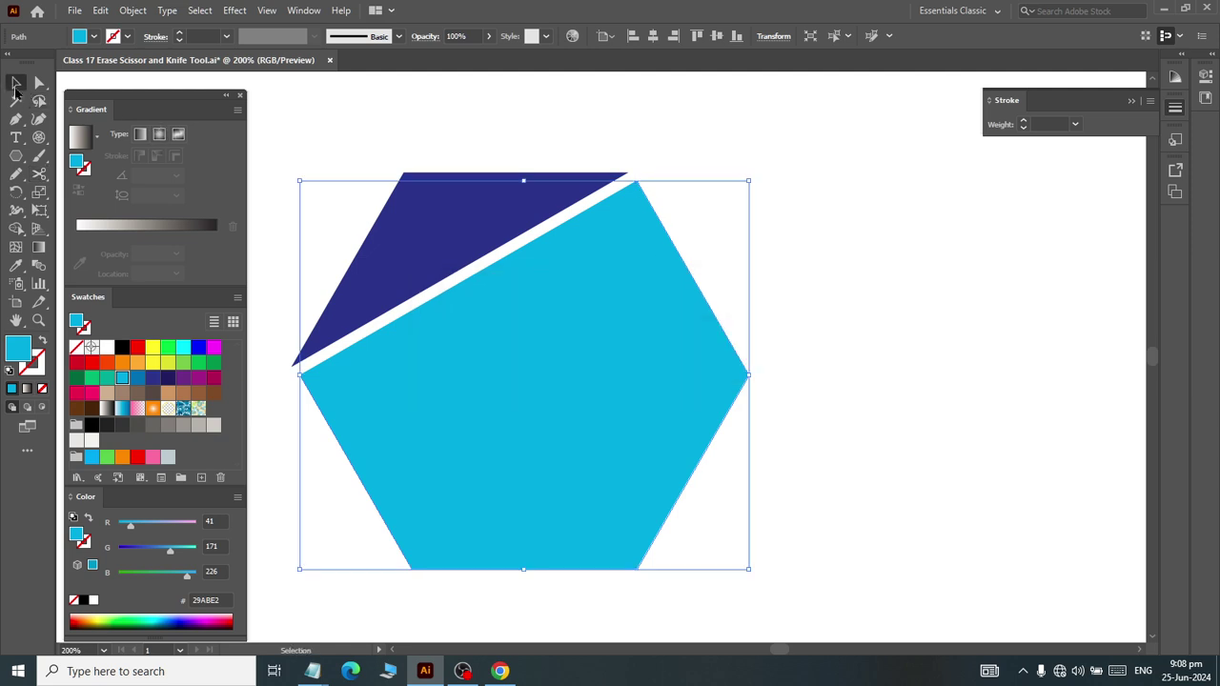
{"action": "left_click", "coordinate": [775, 267]}
Step: Retry the top-corner cut, dismiss the warning, then reselect the light-blue hexagon piece
{"action": "left_click", "coordinate": [615, 330]}
{"action": "left_click", "coordinate": [40, 175]}
{"action": "scroll", "coordinate": [682, 153], "scroll_direction": "up", "scroll_amount": 2}
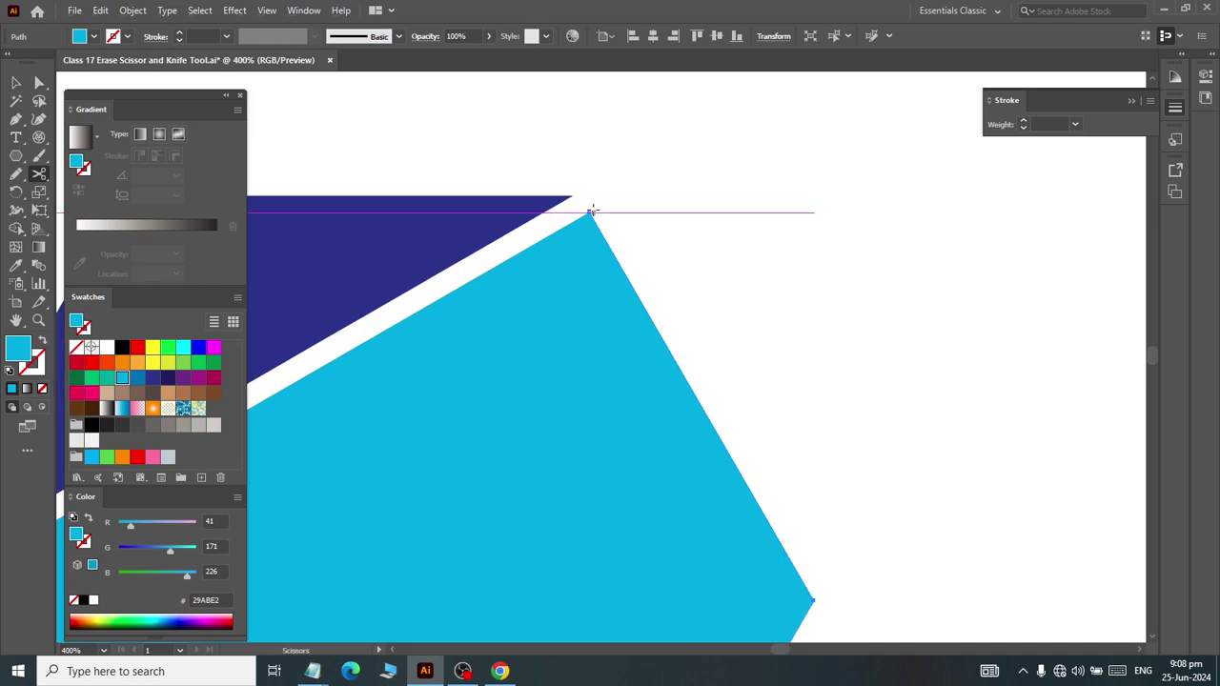
{"action": "left_click", "coordinate": [588, 217]}
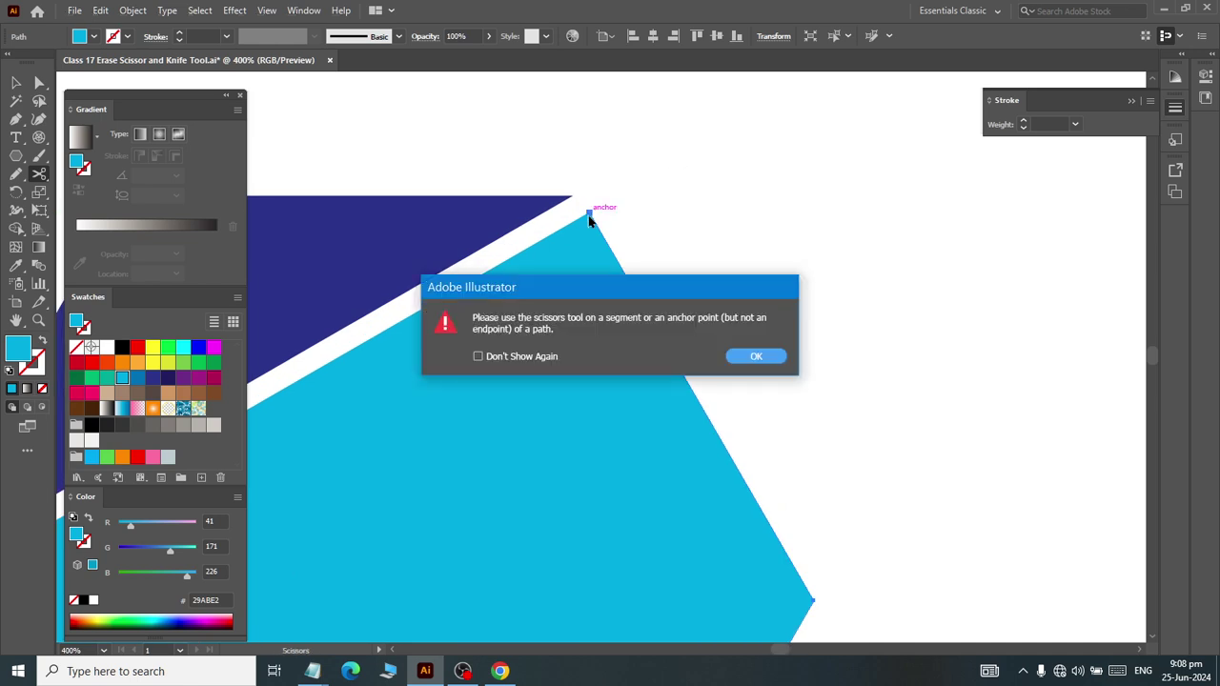
{"action": "left_click", "coordinate": [759, 361]}
{"action": "key", "text": "v"}
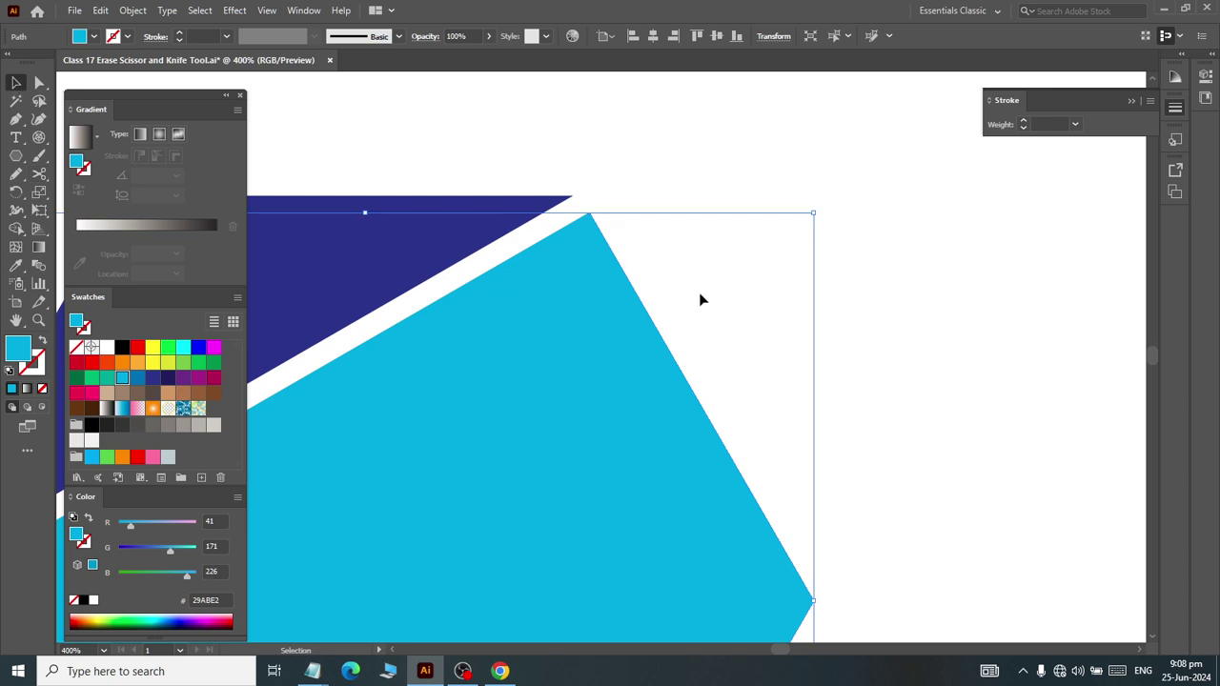
{"action": "left_click", "coordinate": [698, 315]}
{"action": "left_click", "coordinate": [530, 425]}
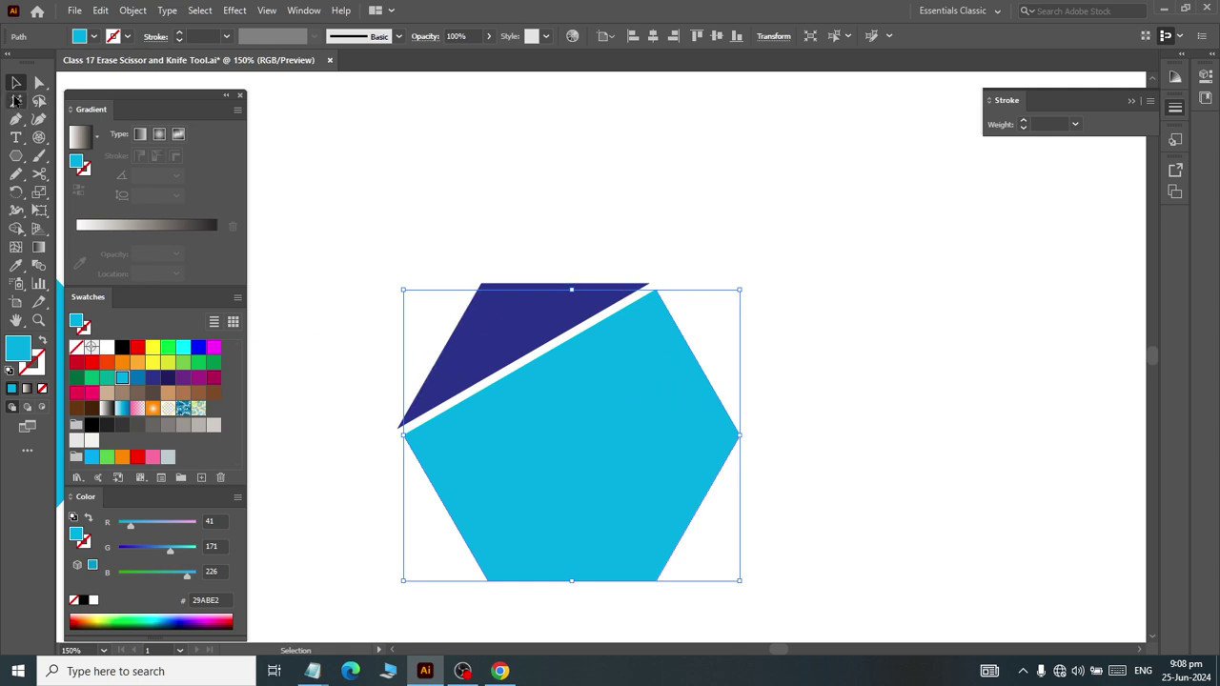
Step: Give the light-blue hexagon piece a dark-green stroke and no fill
{"action": "left_click", "coordinate": [128, 36]}
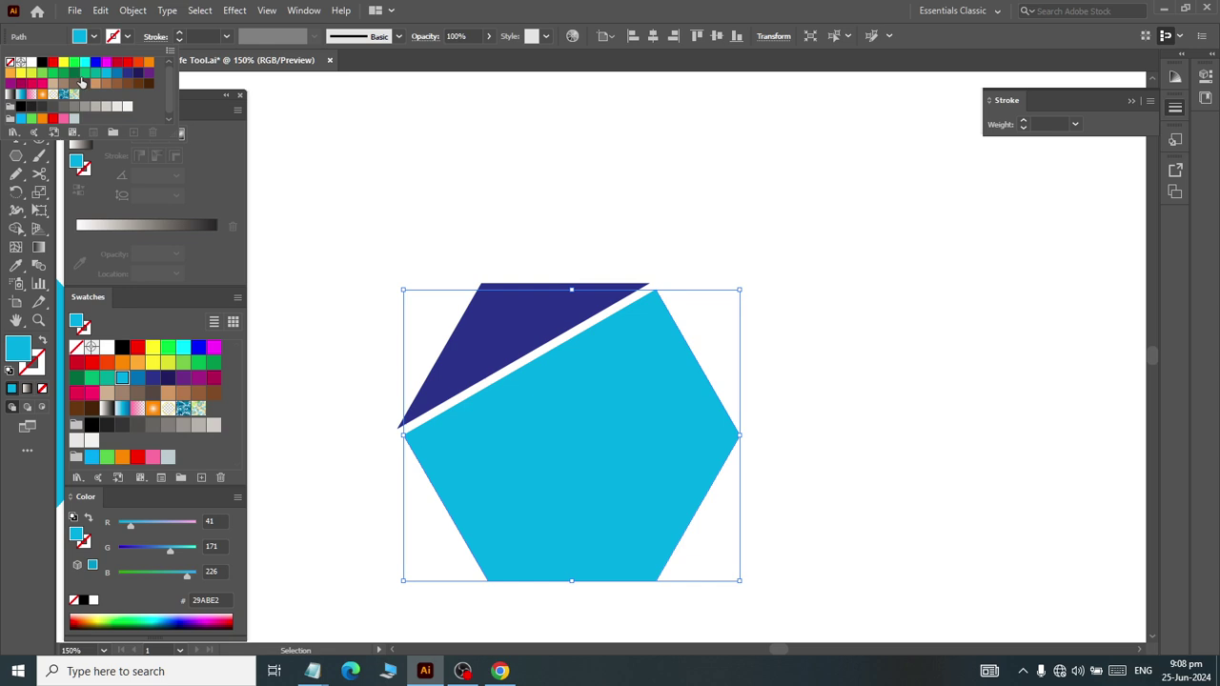
{"action": "left_click", "coordinate": [75, 75]}
{"action": "left_click", "coordinate": [94, 38]}
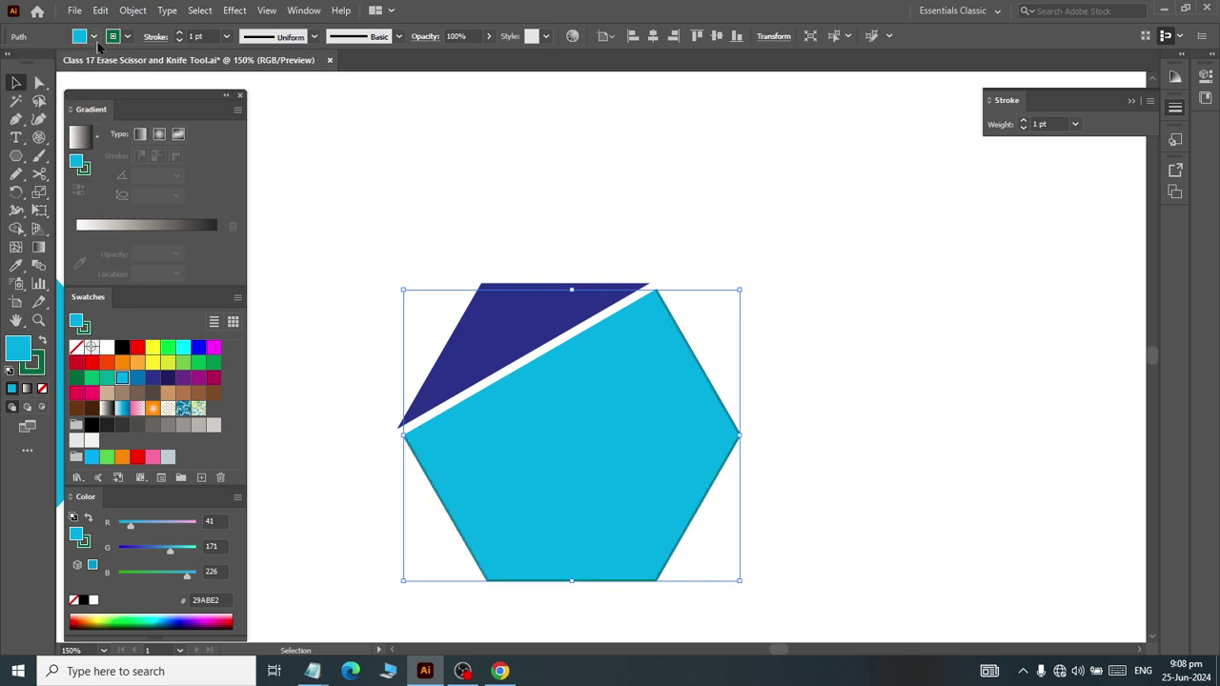
{"action": "left_click", "coordinate": [93, 37]}
{"action": "left_click", "coordinate": [10, 63]}
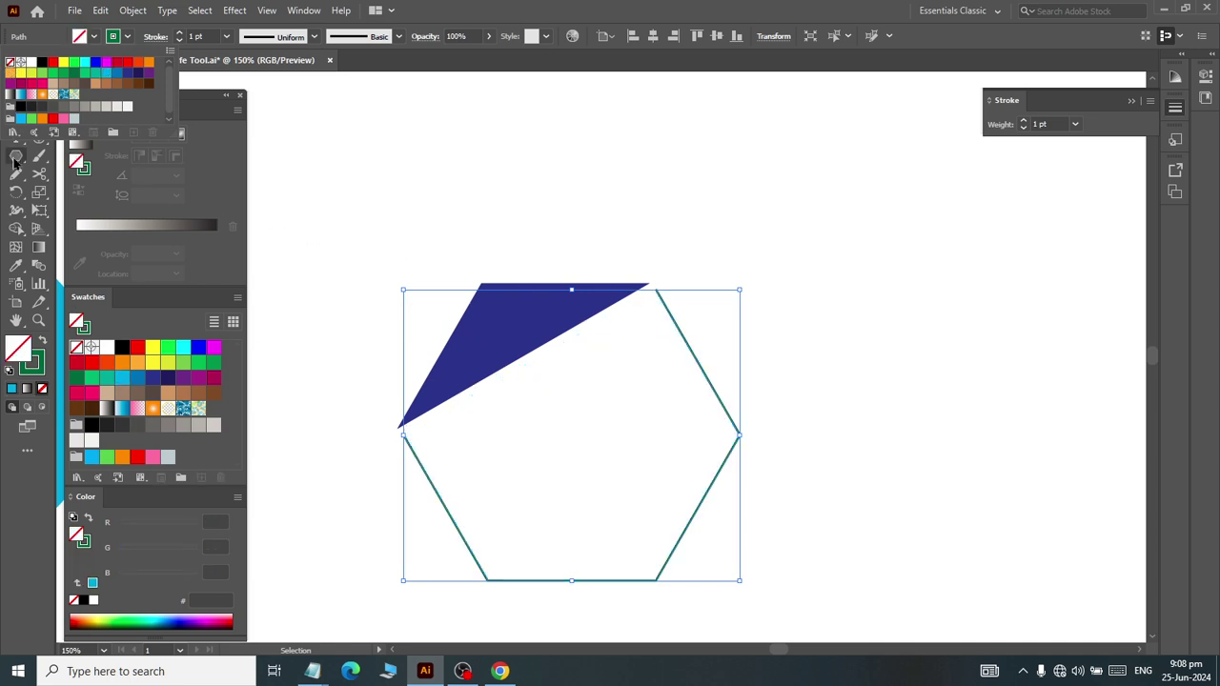
{"action": "key", "text": "Escape"}
Step: Deselect, then start a straight Pen line at the hexagon's left corner
{"action": "key", "text": "ctrl+shift+a"}
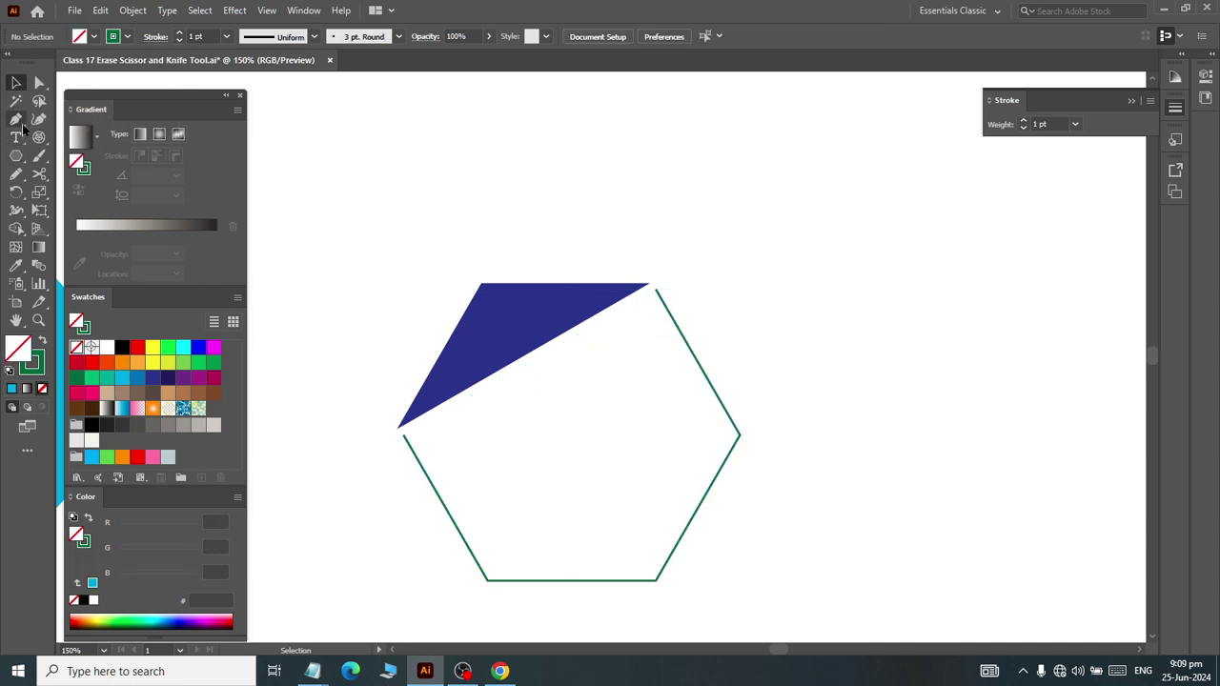
{"action": "left_click", "coordinate": [15, 119]}
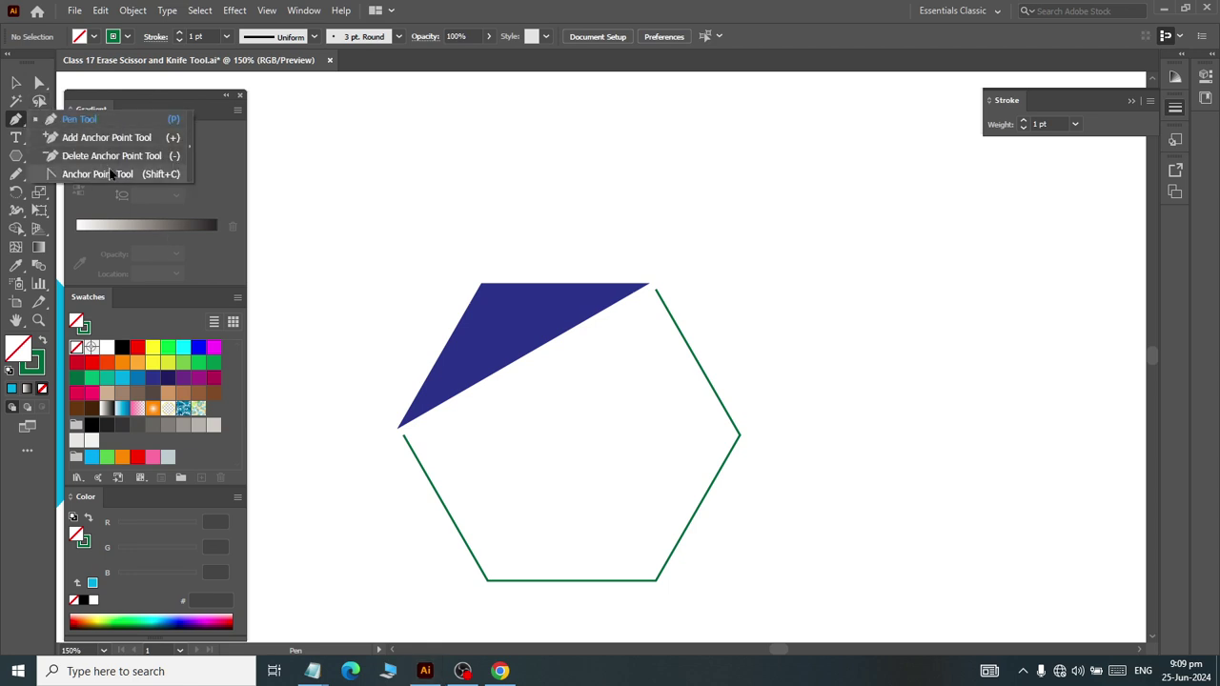
{"action": "left_click", "coordinate": [76, 119]}
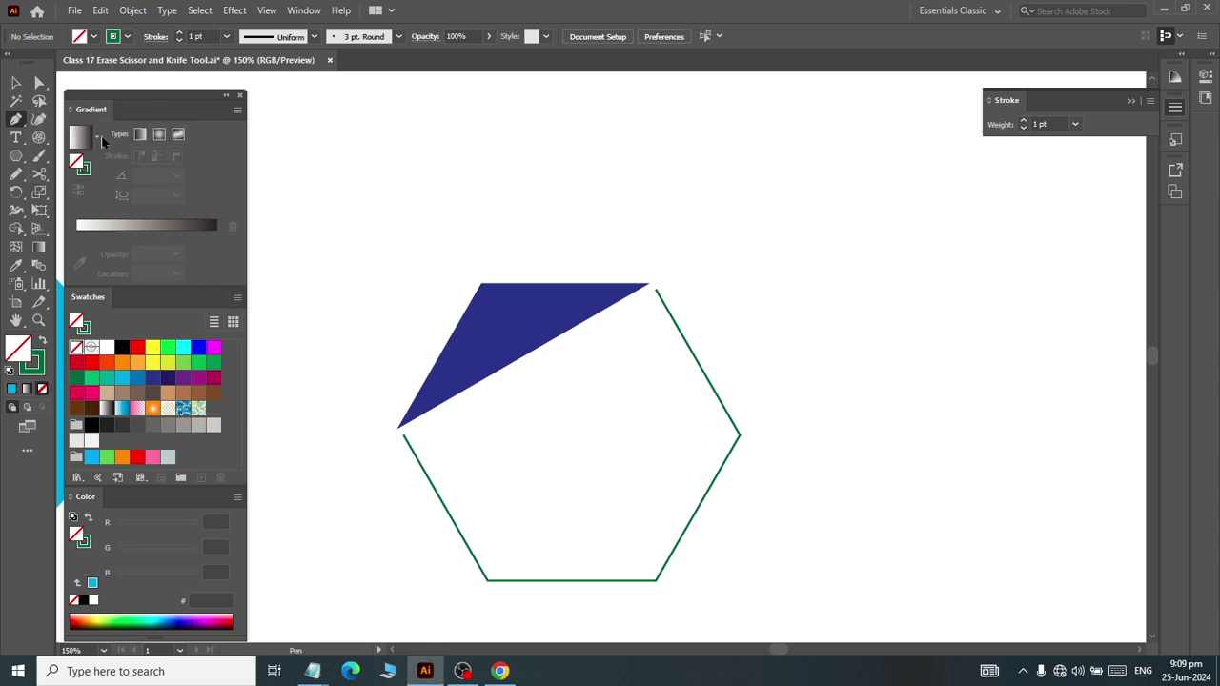
{"action": "left_click", "coordinate": [404, 435]}
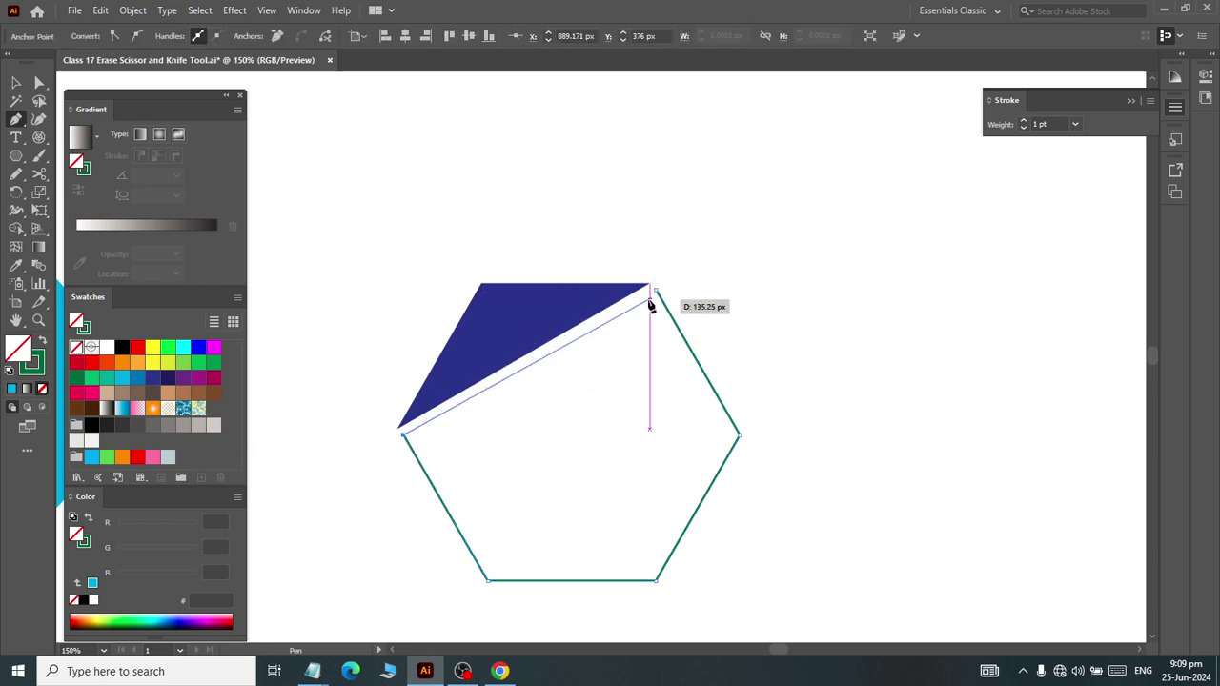
Step: End the Pen line at the top-right corner and select the outlined hexagon
{"action": "left_click", "coordinate": [655, 290]}
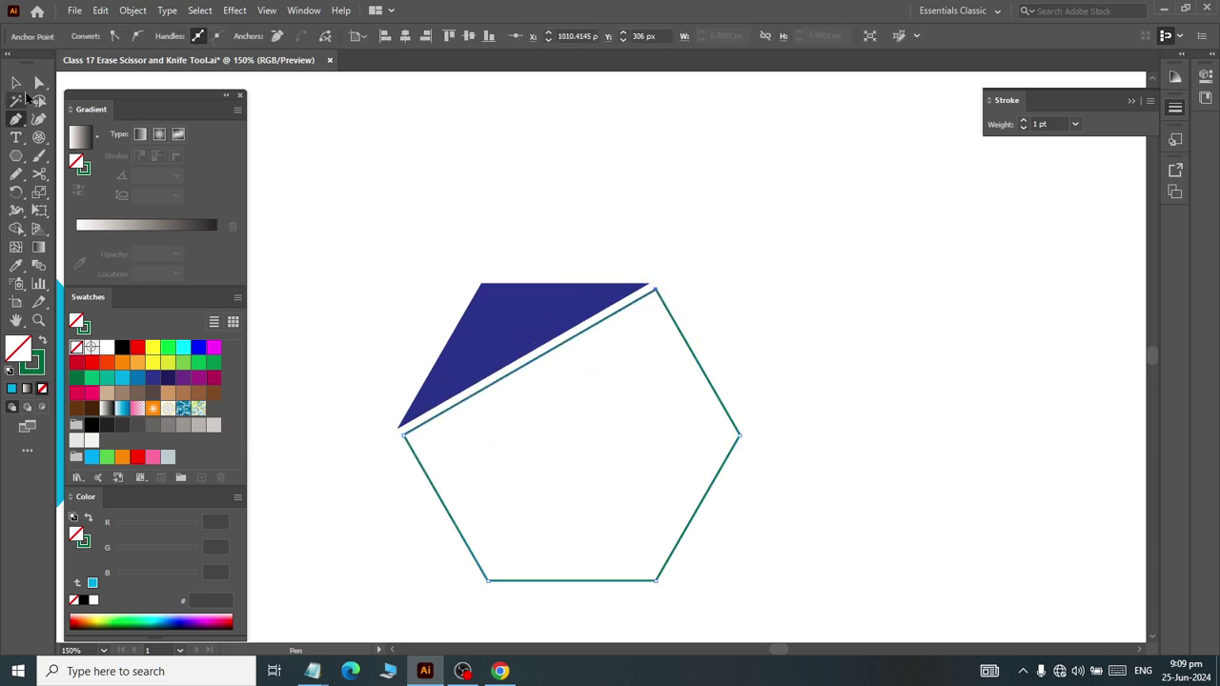
{"action": "left_click", "coordinate": [15, 83]}
{"action": "left_click", "coordinate": [544, 252]}
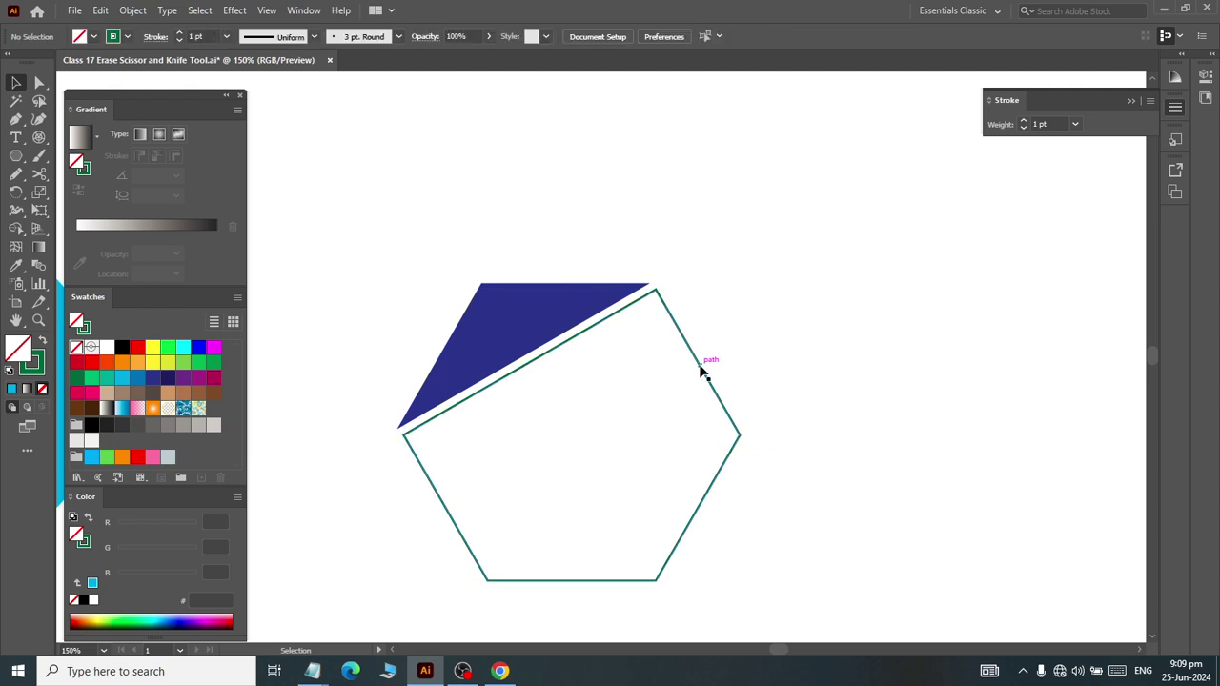
{"action": "left_click", "coordinate": [701, 372]}
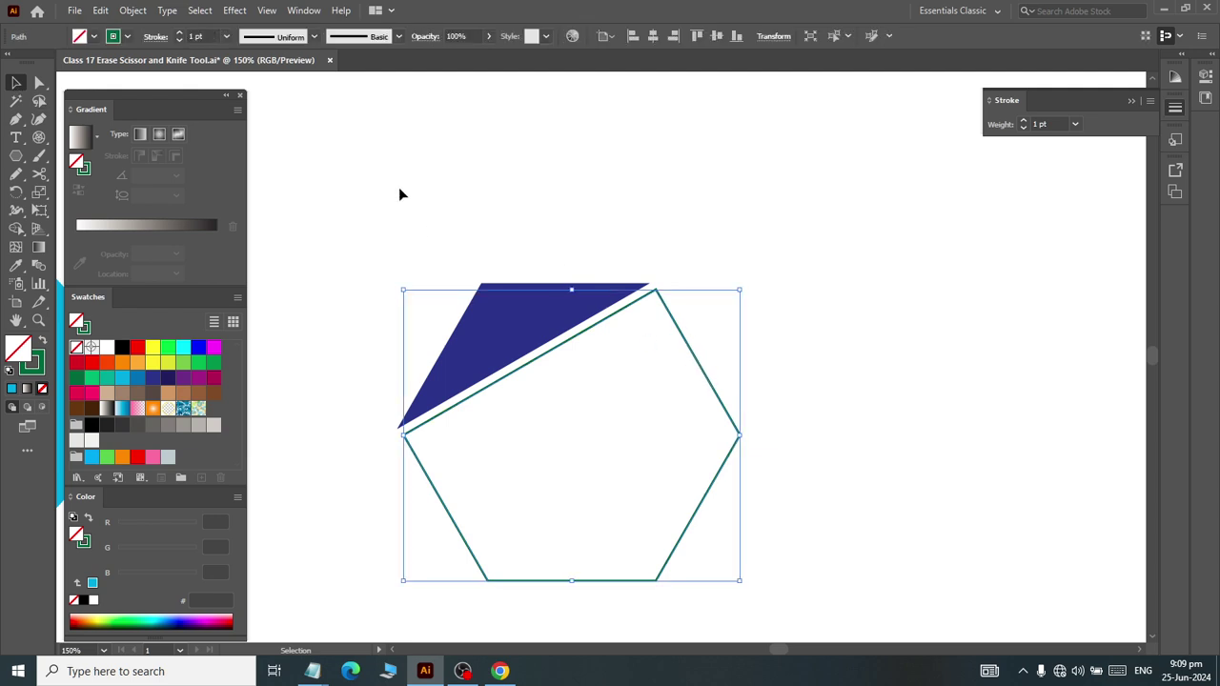
Step: Scissor-cut the outline at its top-right and bottom-right corners and nudge the right section apart
{"action": "left_click", "coordinate": [39, 174]}
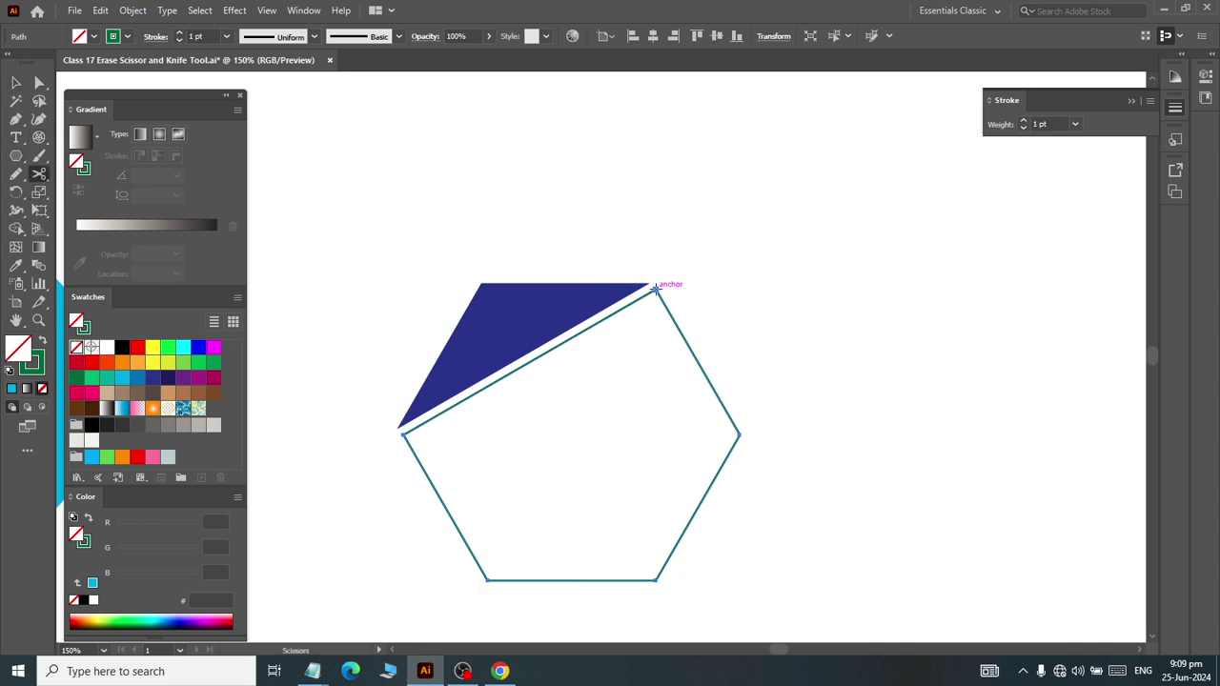
{"action": "left_click", "coordinate": [655, 288]}
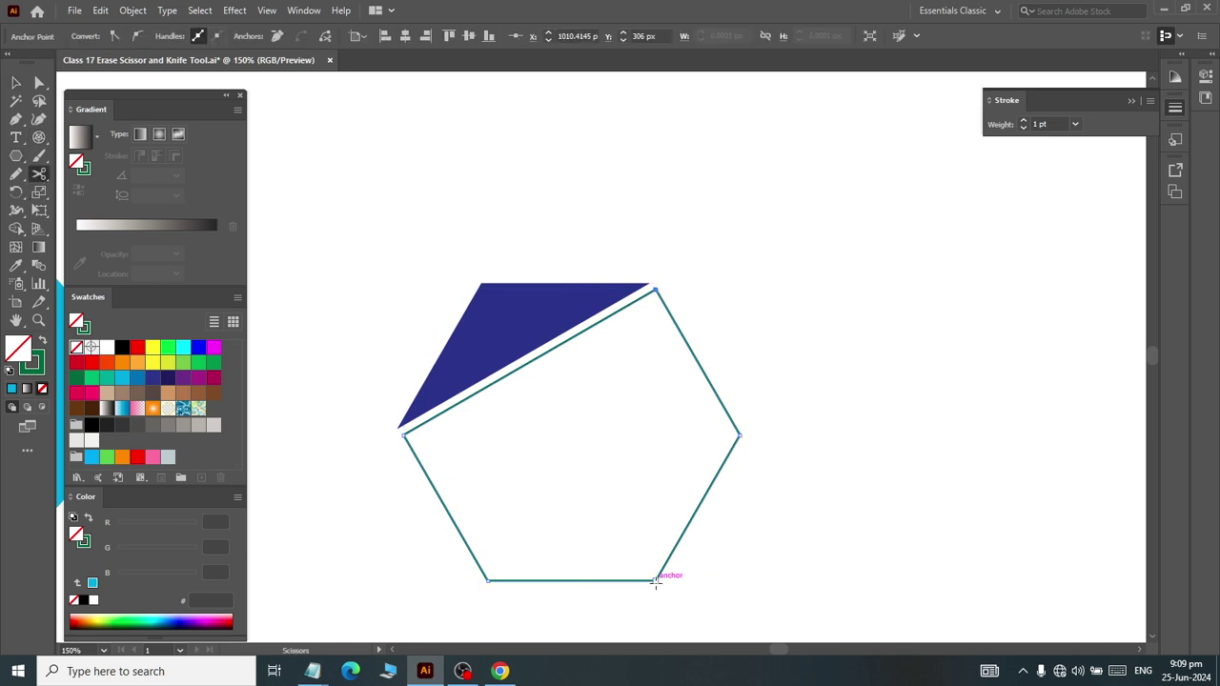
{"action": "left_click", "coordinate": [658, 576]}
{"action": "left_click", "coordinate": [16, 83]}
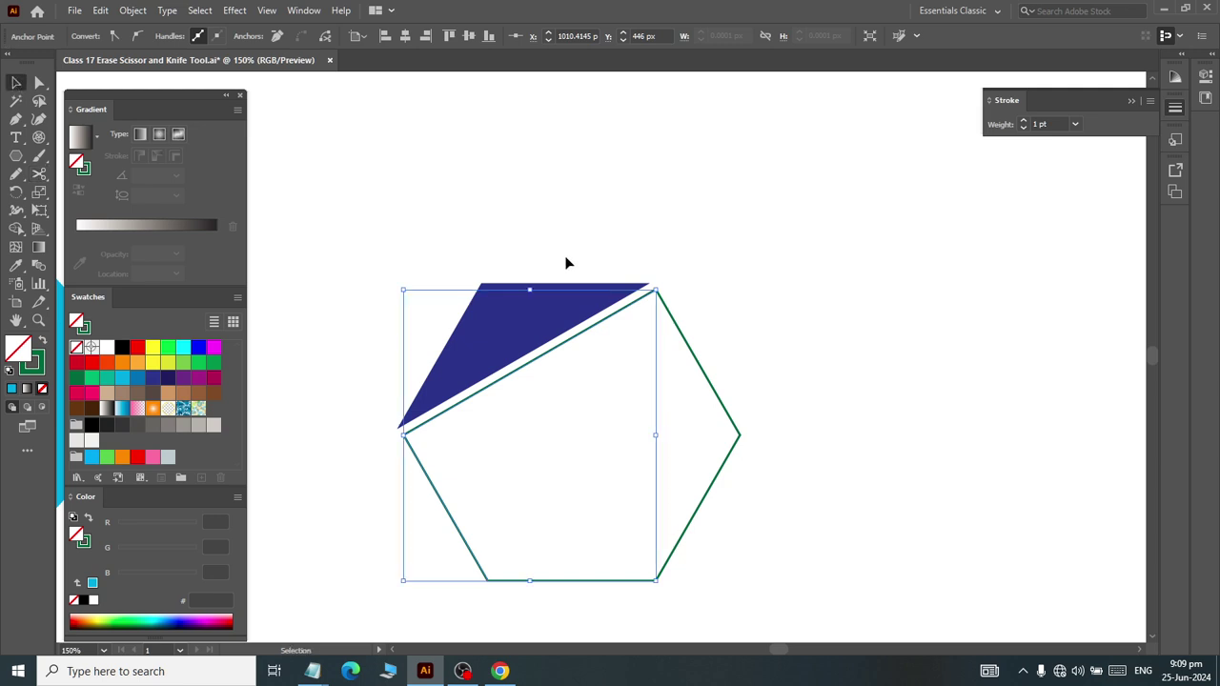
{"action": "left_click", "coordinate": [720, 443]}
{"action": "left_click_drag", "start_coordinate": [735, 445], "coordinate": [746, 438]}
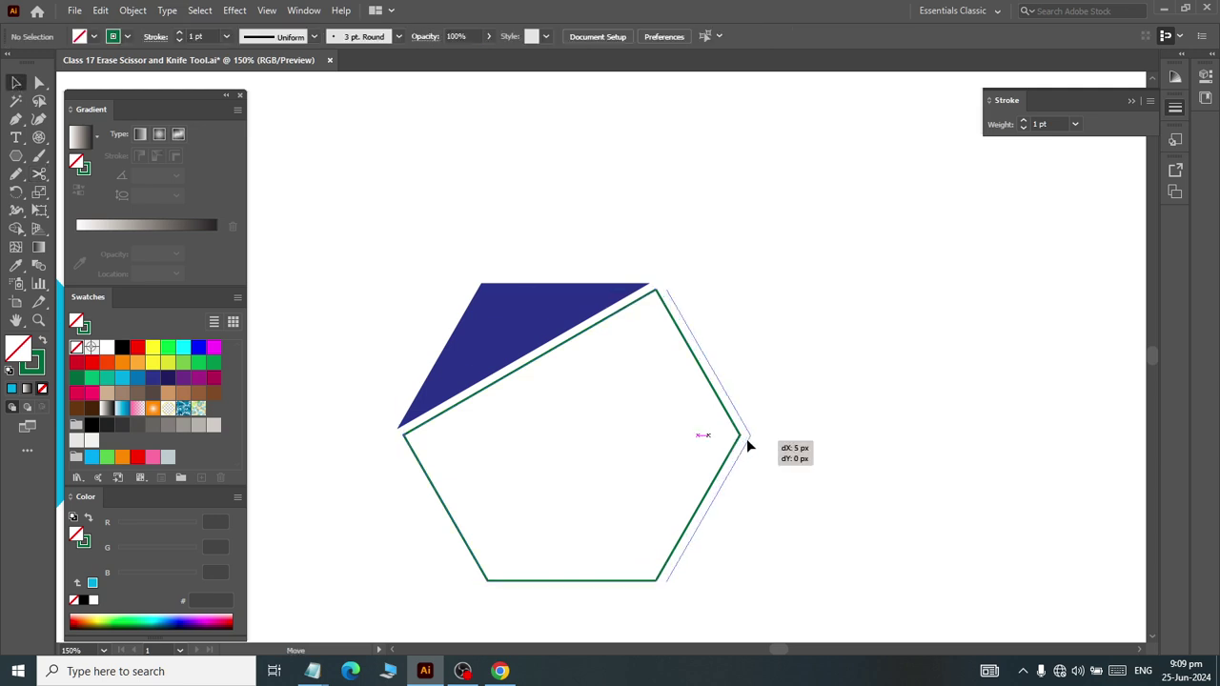
{"action": "left_click", "coordinate": [780, 423]}
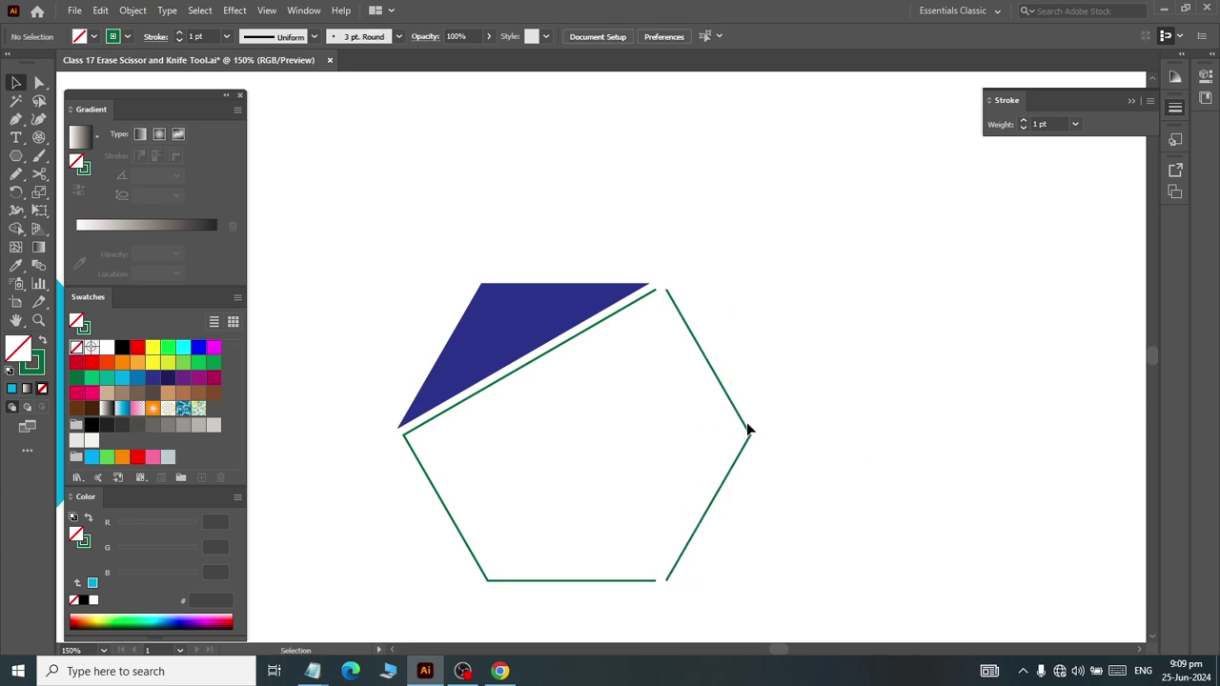
{"action": "left_click", "coordinate": [749, 431]}
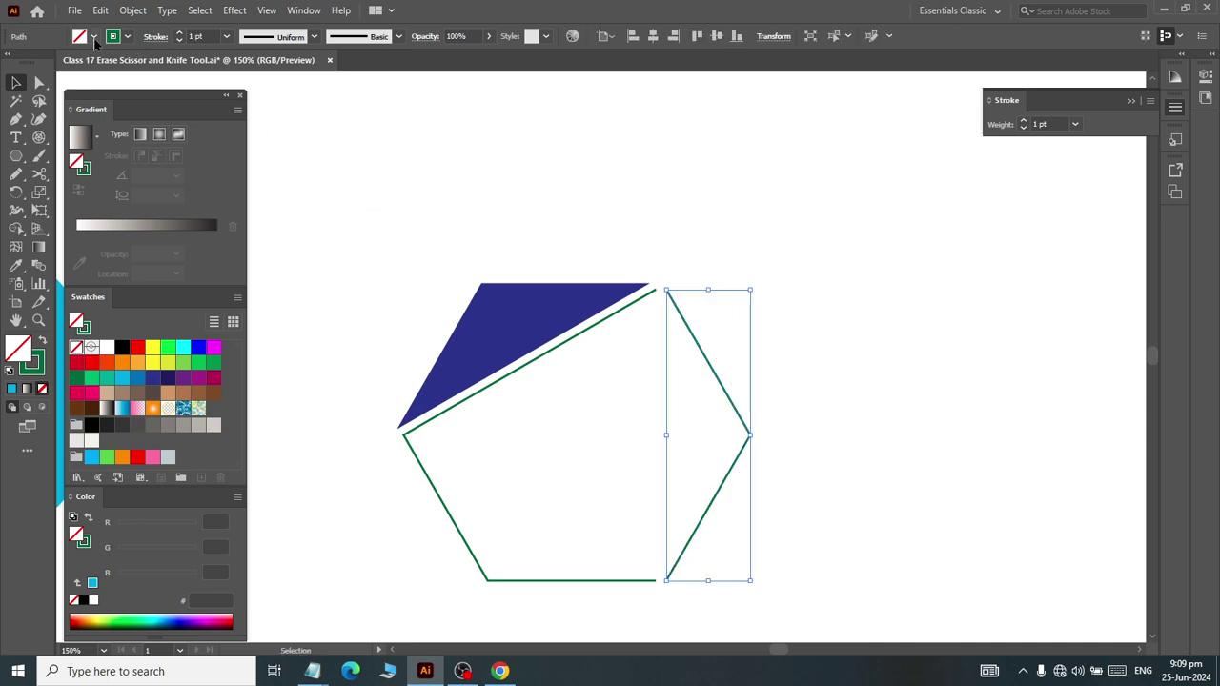
Step: Fill the right section dark blue and the remaining piece light blue
{"action": "left_click", "coordinate": [127, 36]}
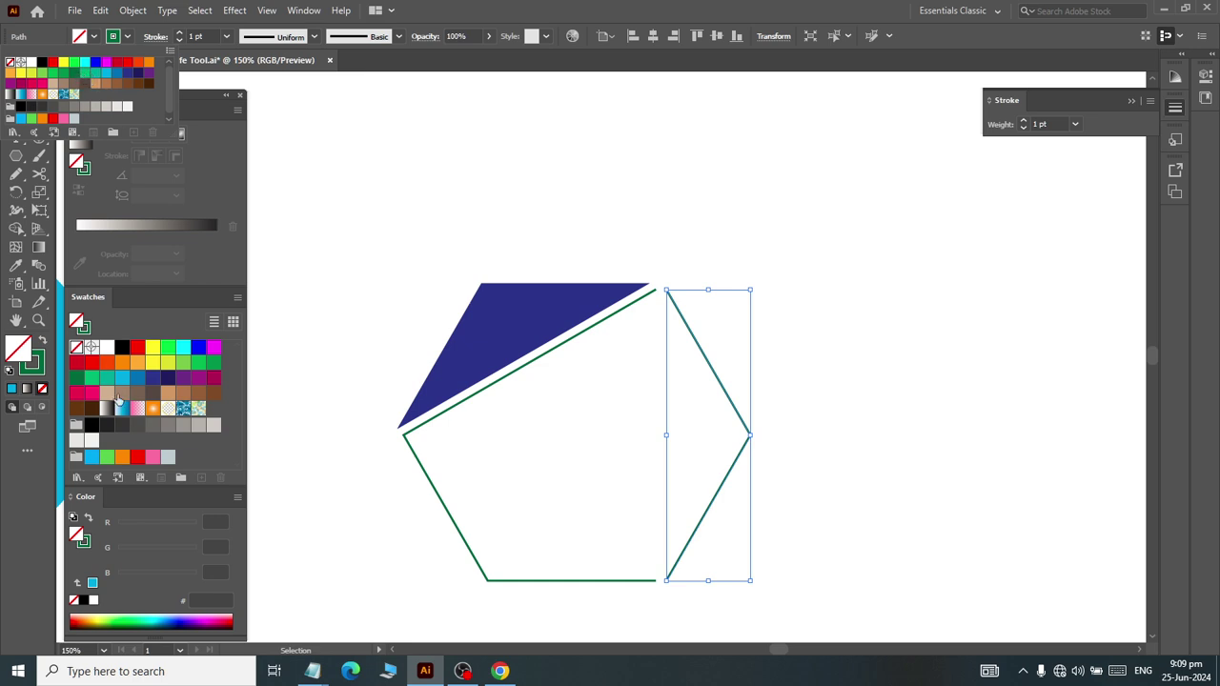
{"action": "key", "text": "Escape"}
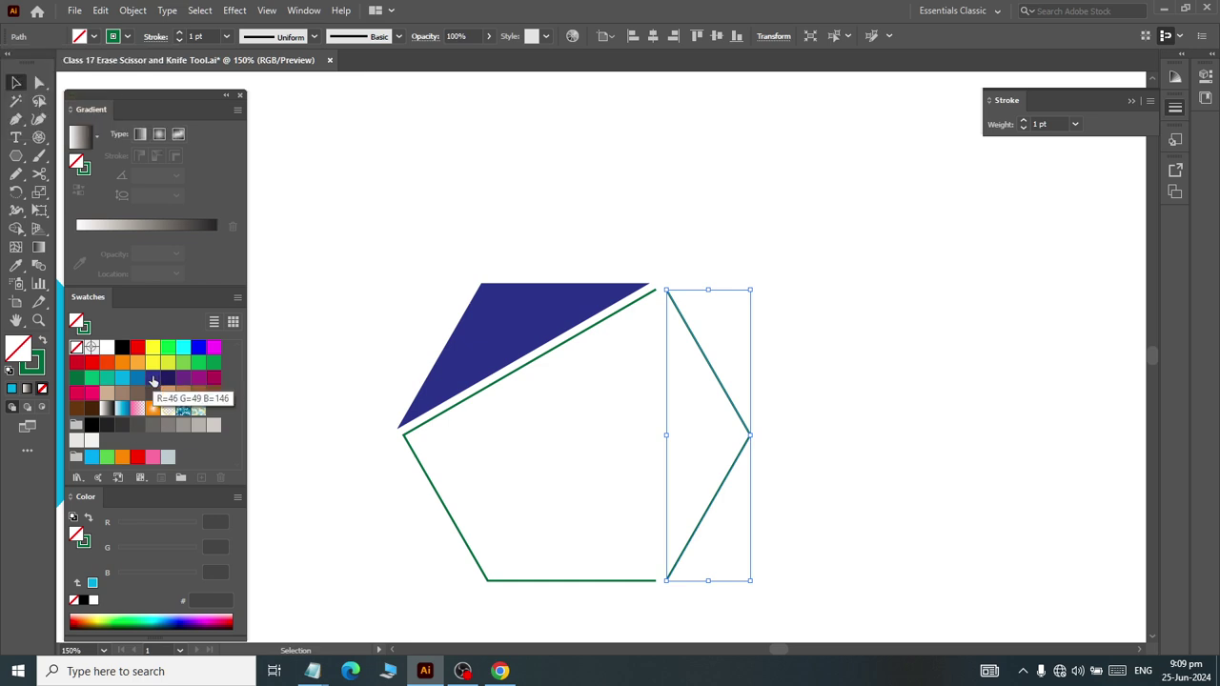
{"action": "left_click", "coordinate": [159, 381]}
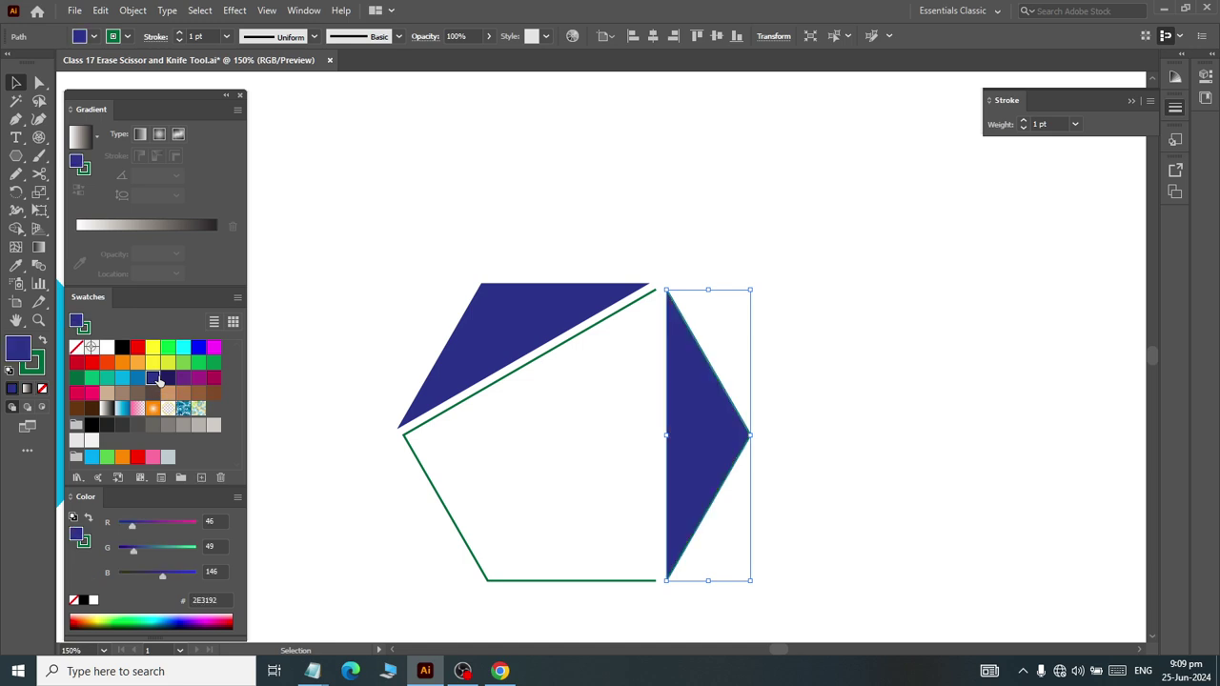
{"action": "left_click", "coordinate": [439, 497]}
{"action": "left_click", "coordinate": [122, 378]}
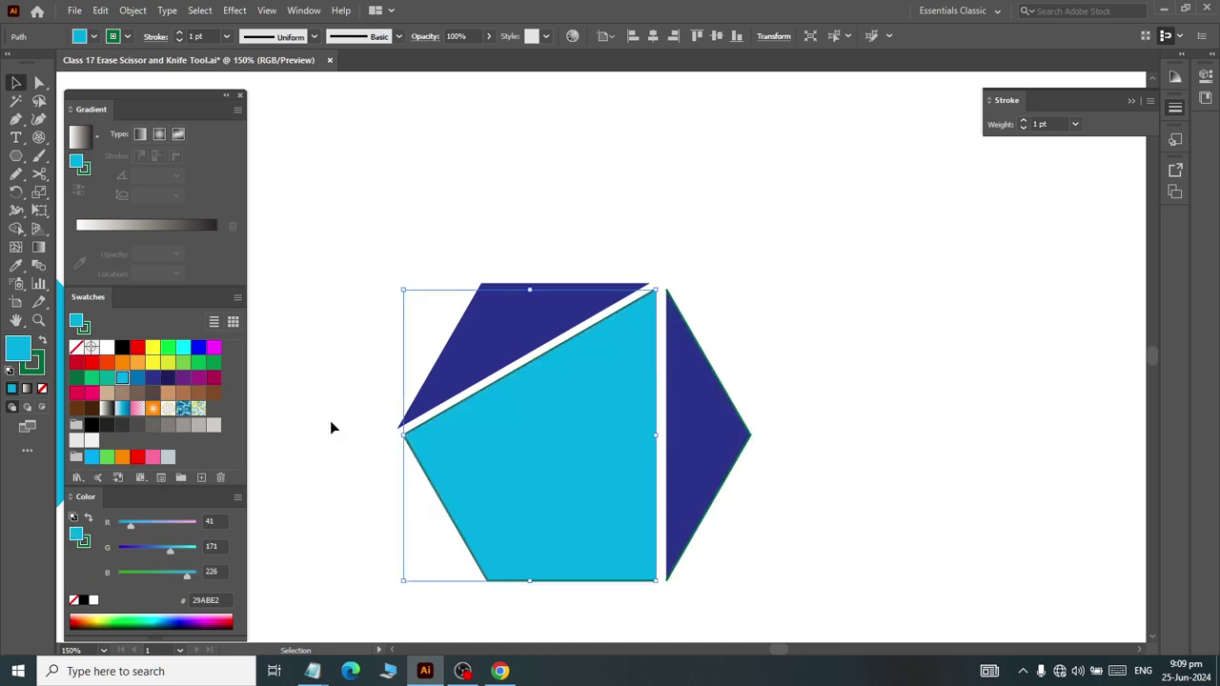
{"action": "left_click", "coordinate": [804, 372]}
{"action": "left_click", "coordinate": [527, 423]}
Step: Draw a straight Pen line from the piece's top-right corner to its bottom corner
{"action": "left_click", "coordinate": [38, 121]}
{"action": "left_click", "coordinate": [16, 120]}
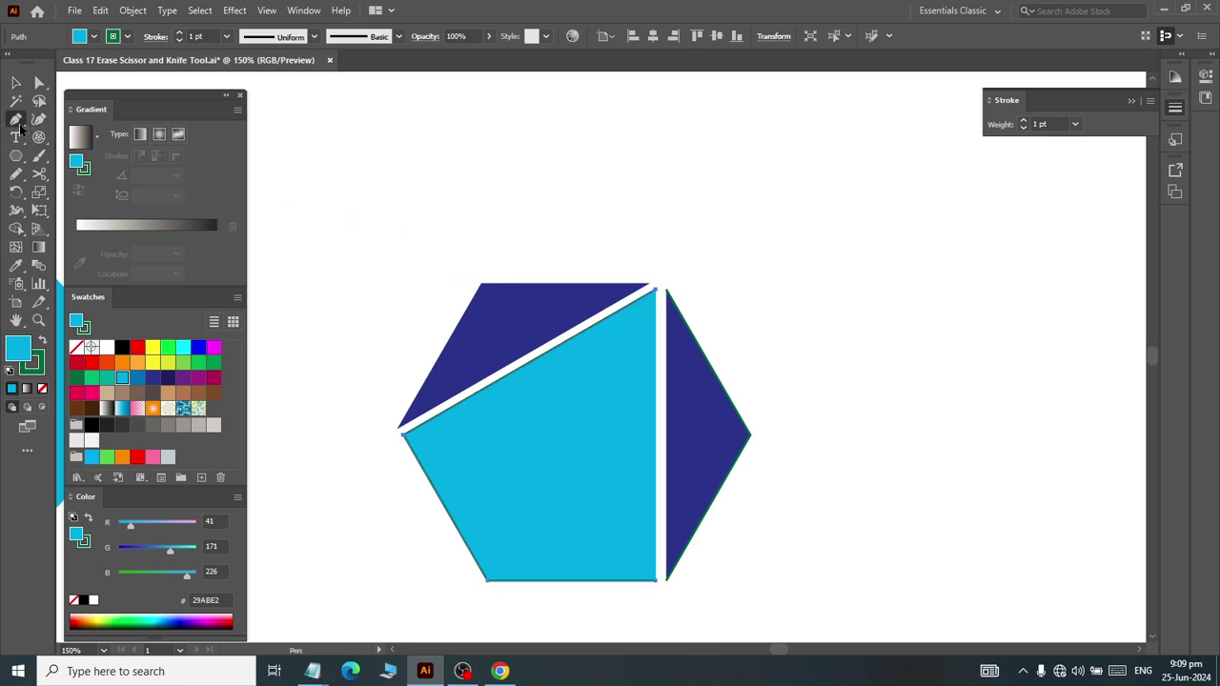
{"action": "left_click", "coordinate": [656, 294]}
{"action": "left_click", "coordinate": [660, 583]}
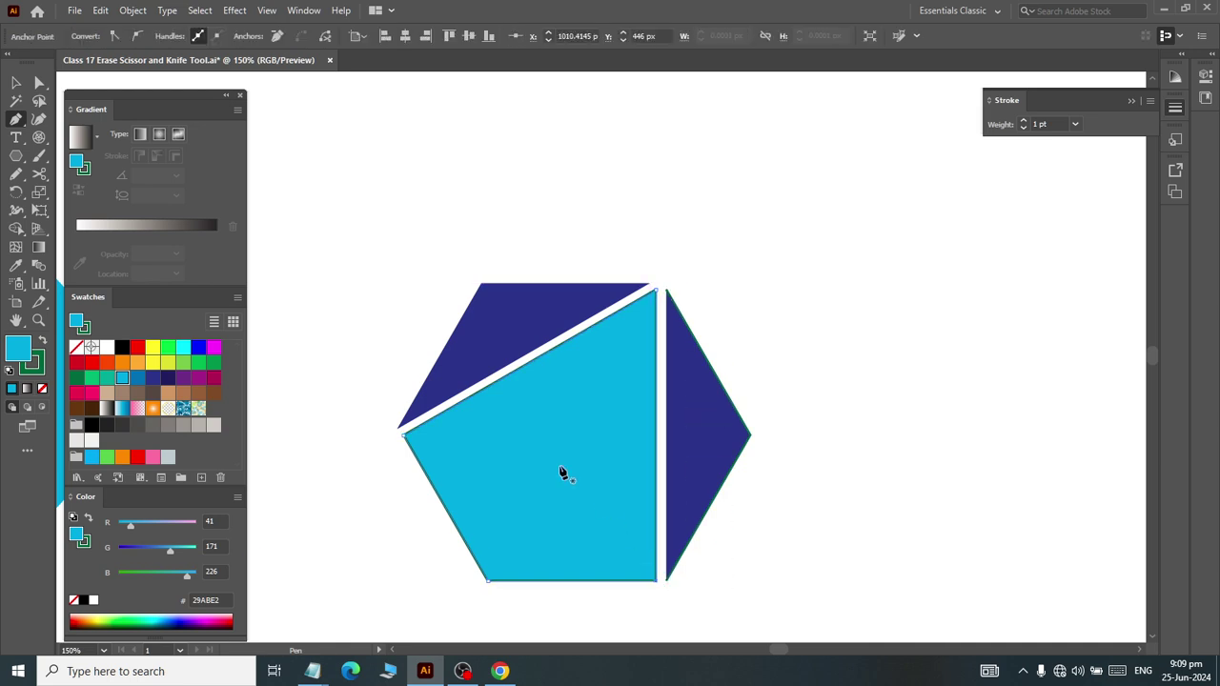
{"action": "left_click", "coordinate": [16, 83]}
{"action": "left_click", "coordinate": [313, 229]}
{"action": "left_click", "coordinate": [512, 477]}
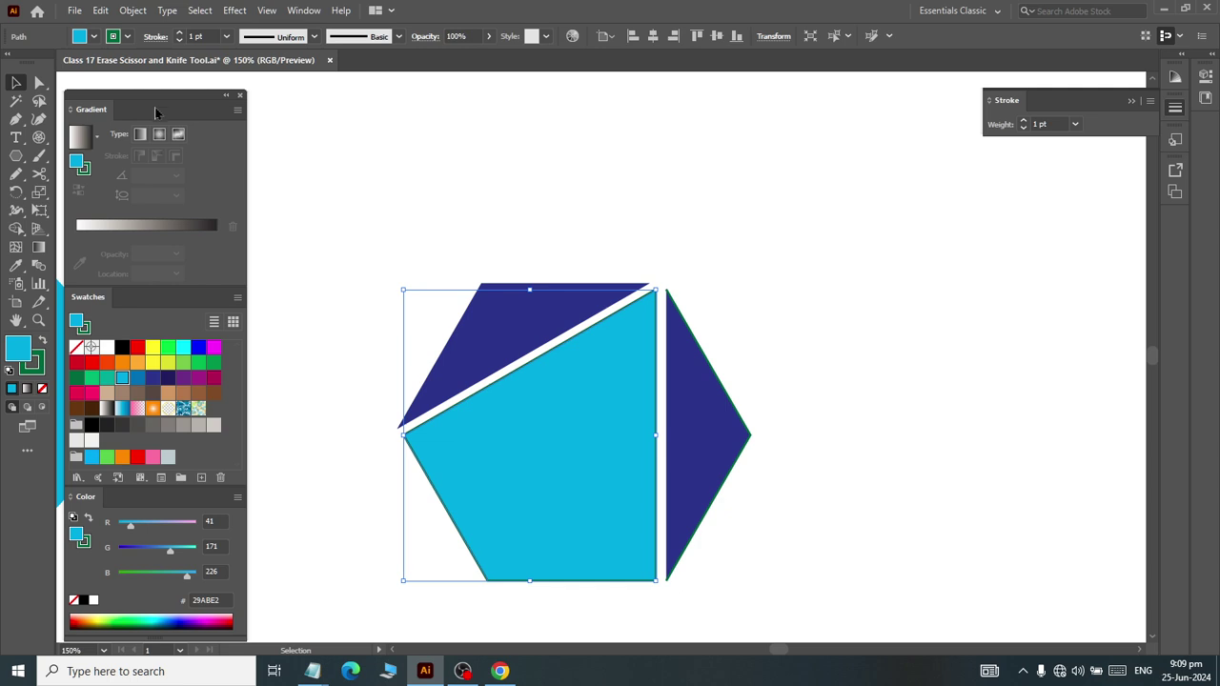
Step: Set the stroke to None on the light-blue piece and on all three hexagon pieces
{"action": "left_click", "coordinate": [127, 36]}
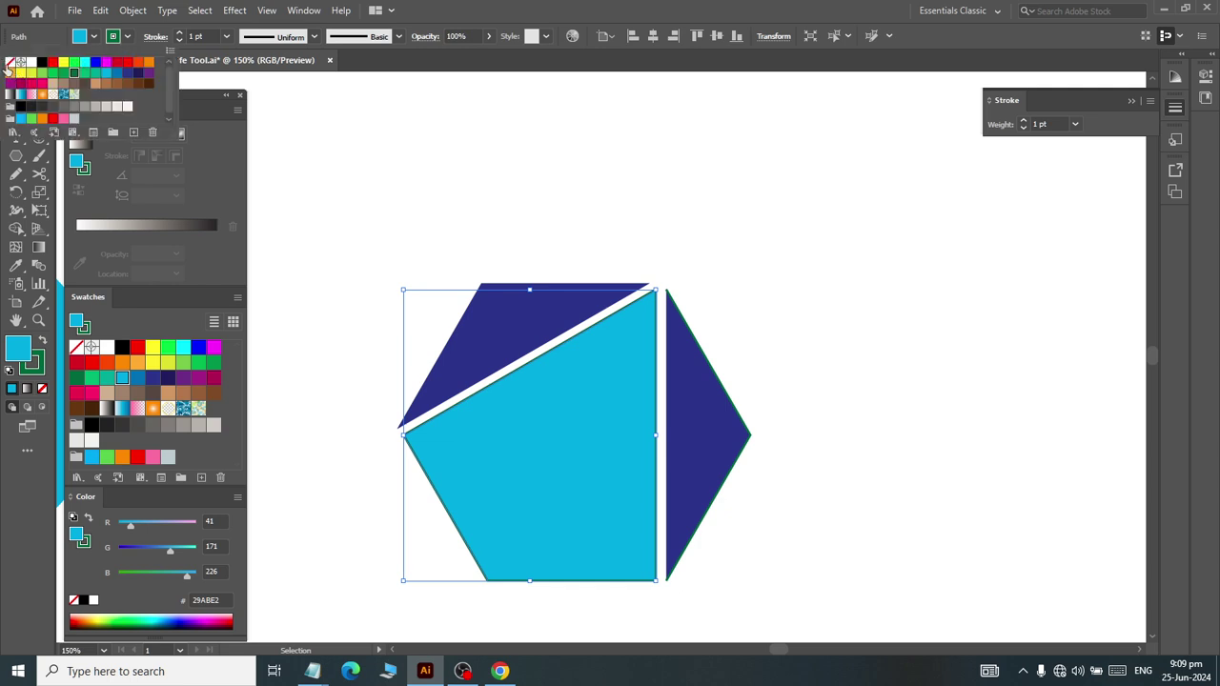
{"action": "left_click", "coordinate": [8, 66]}
{"action": "left_click", "coordinate": [267, 158]}
{"action": "left_click_drag", "start_coordinate": [498, 296], "coordinate": [846, 565]}
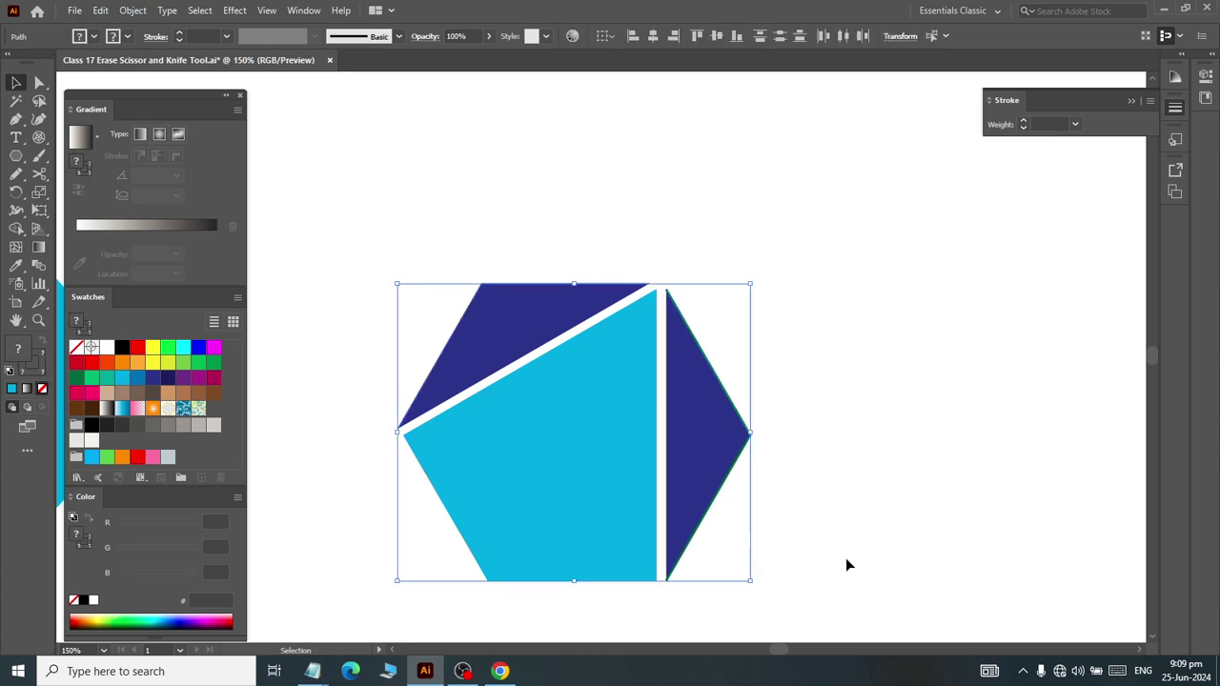
{"action": "left_click", "coordinate": [127, 37]}
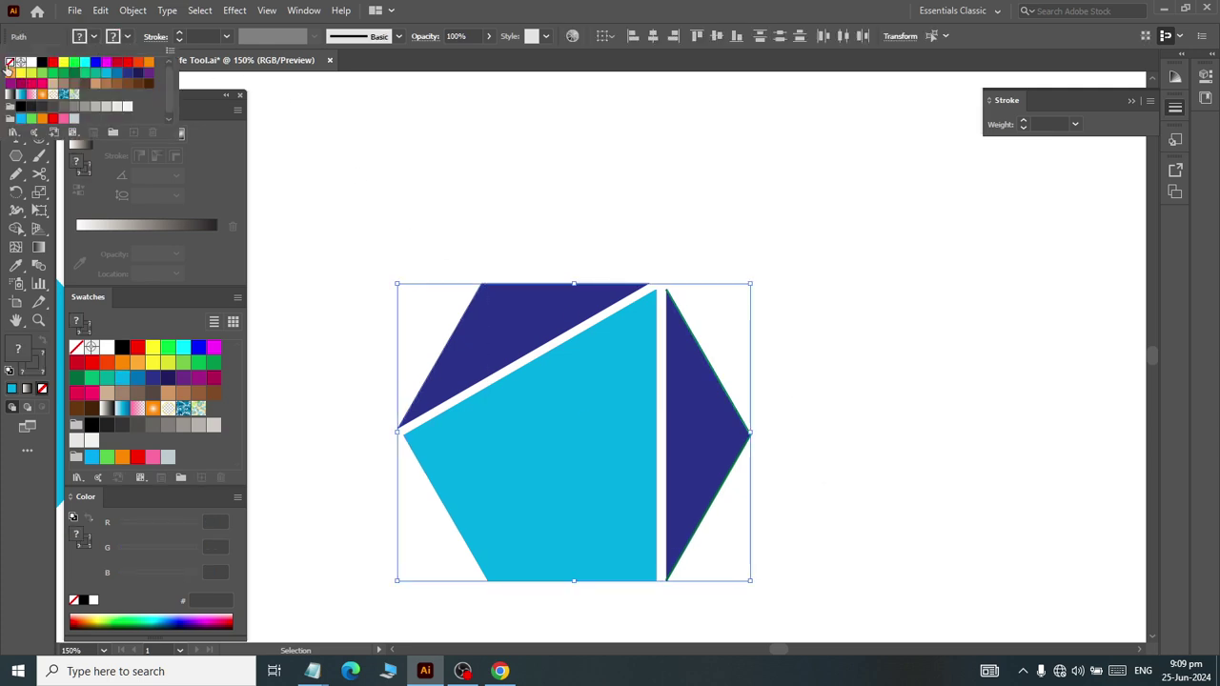
{"action": "left_click", "coordinate": [9, 65]}
{"action": "left_click", "coordinate": [561, 219]}
{"action": "key", "text": "ctrl+minus"}
{"action": "key", "text": "ctrl+minus"}
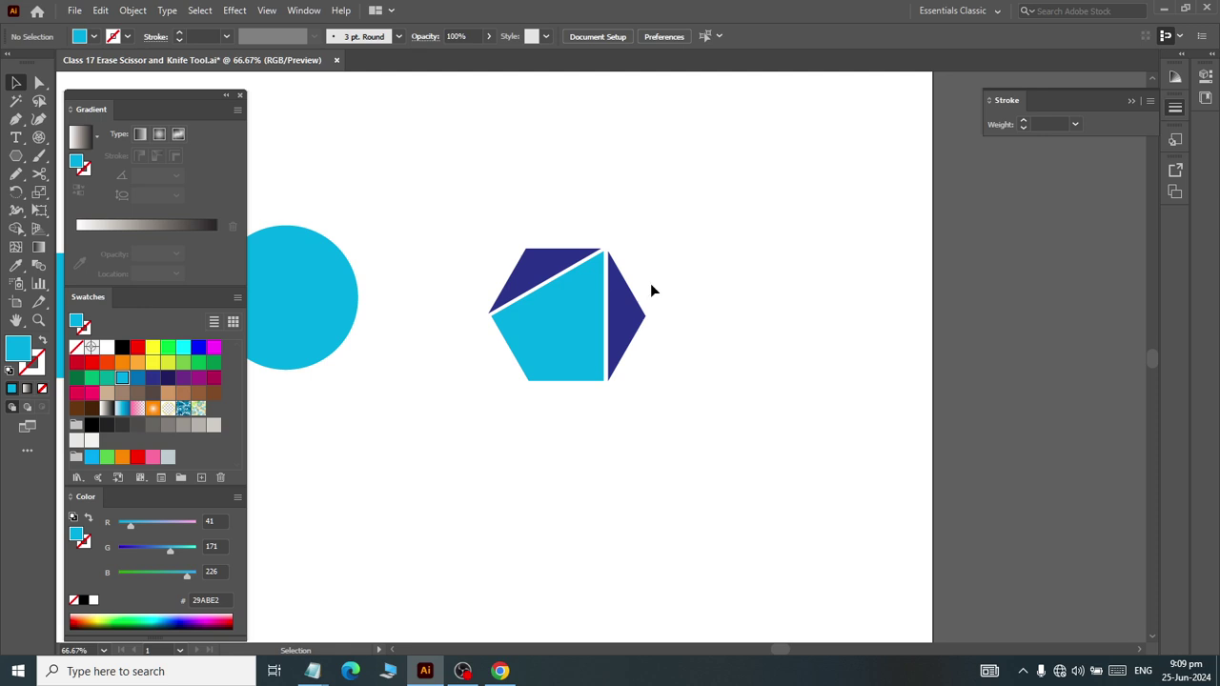
Step: Select the blue square and Knife-cut off its top-left and bottom-right corners
{"action": "scroll", "coordinate": [537, 273], "scroll_direction": "down", "scroll_amount": 1}
{"action": "scroll", "coordinate": [493, 238], "scroll_direction": "left", "scroll_amount": 3}
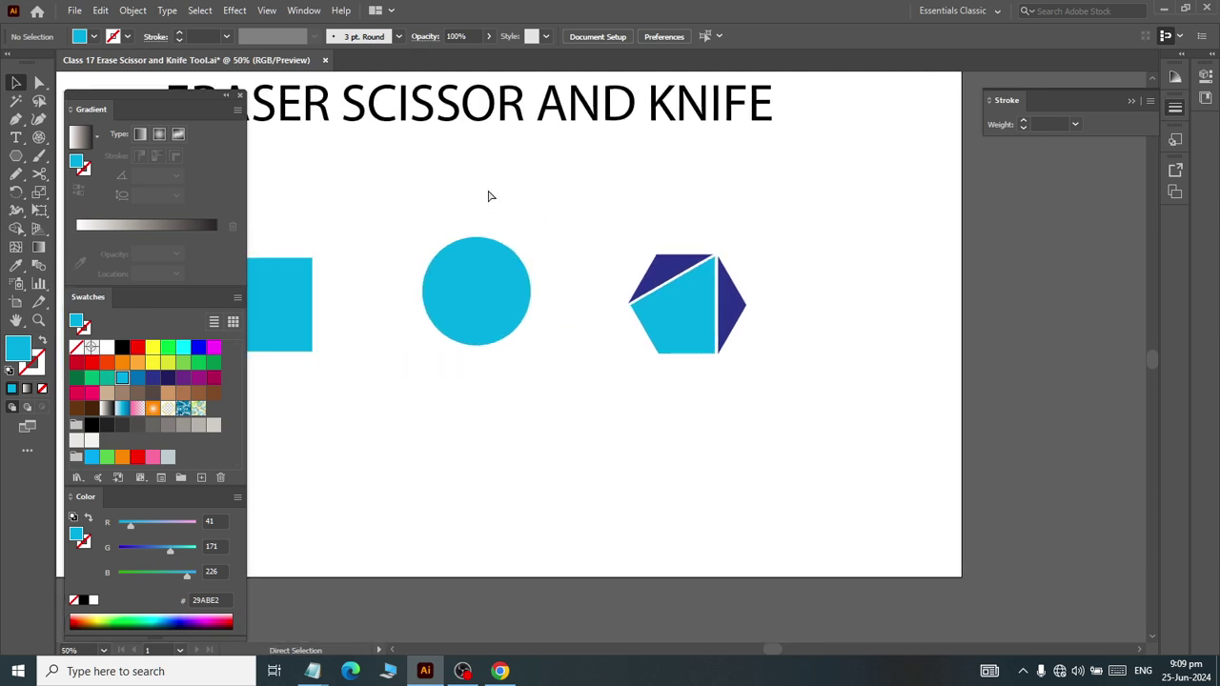
{"action": "scroll", "coordinate": [492, 238], "scroll_direction": "up", "scroll_amount": 2}
{"action": "scroll", "coordinate": [493, 243], "scroll_direction": "left", "scroll_amount": 2}
{"action": "left_click", "coordinate": [380, 405]}
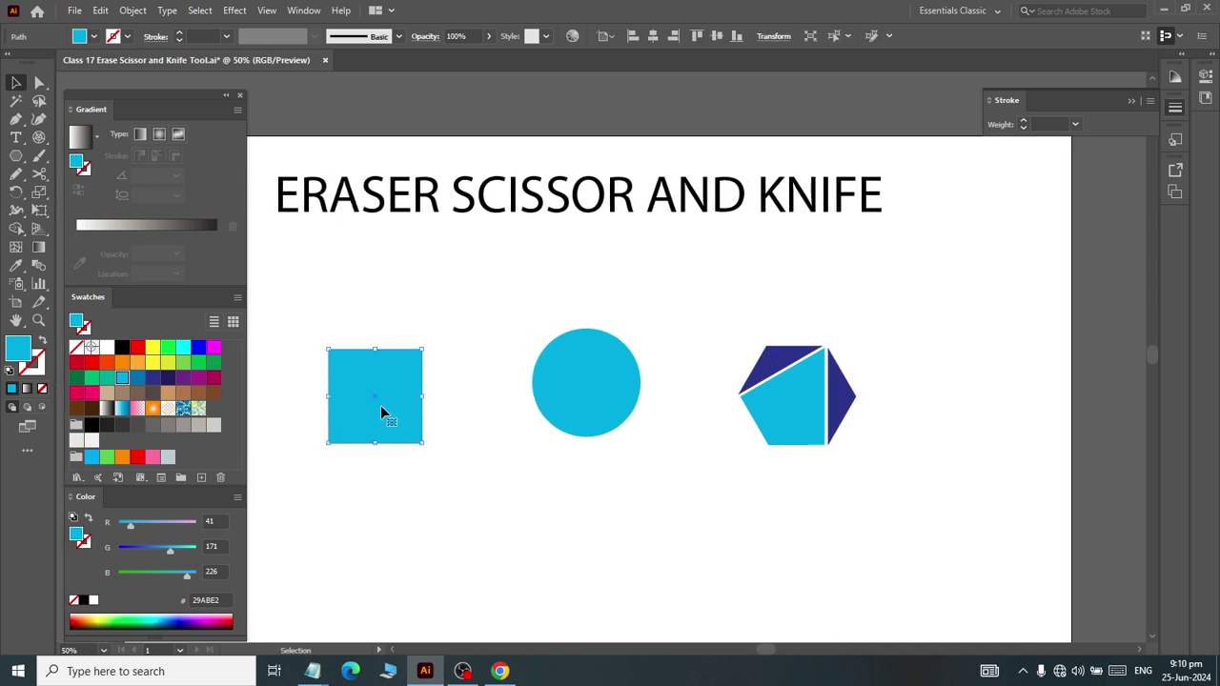
{"action": "scroll", "coordinate": [378, 407], "scroll_direction": "up", "scroll_amount": 3}
{"action": "scroll", "coordinate": [381, 407], "scroll_direction": "left", "scroll_amount": 2}
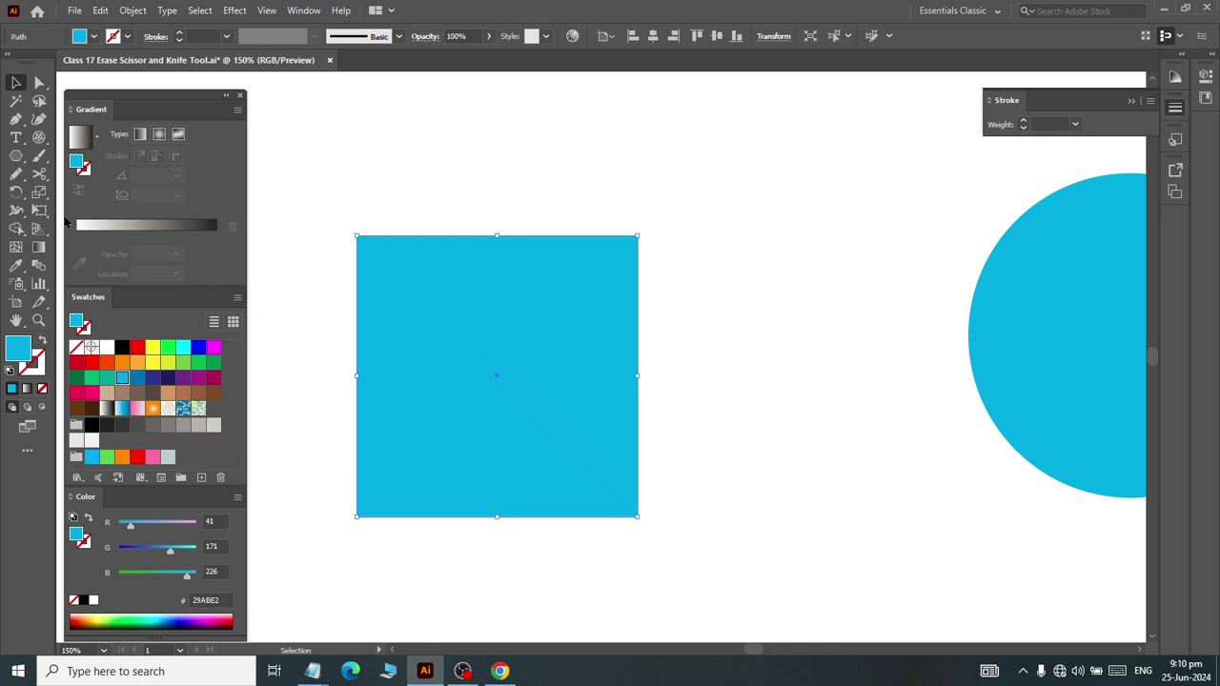
{"action": "scroll", "coordinate": [536, 244], "scroll_direction": "up", "scroll_amount": 1}
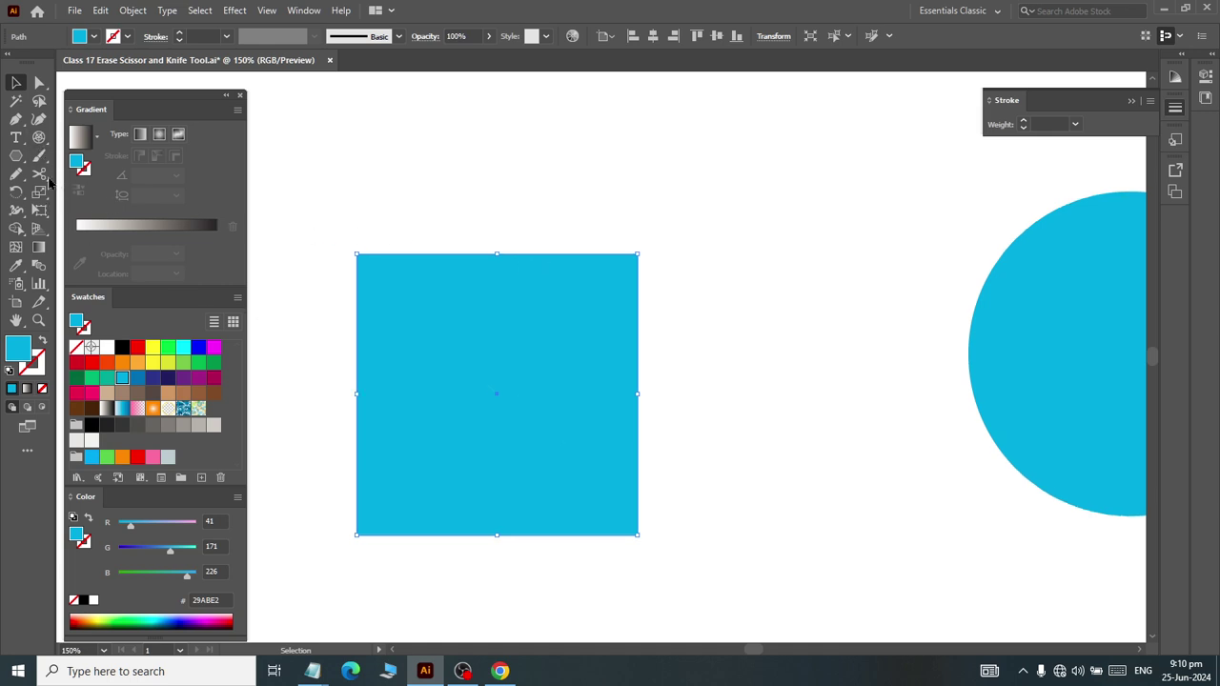
{"action": "left_click_drag", "start_coordinate": [39, 175], "coordinate": [79, 223]}
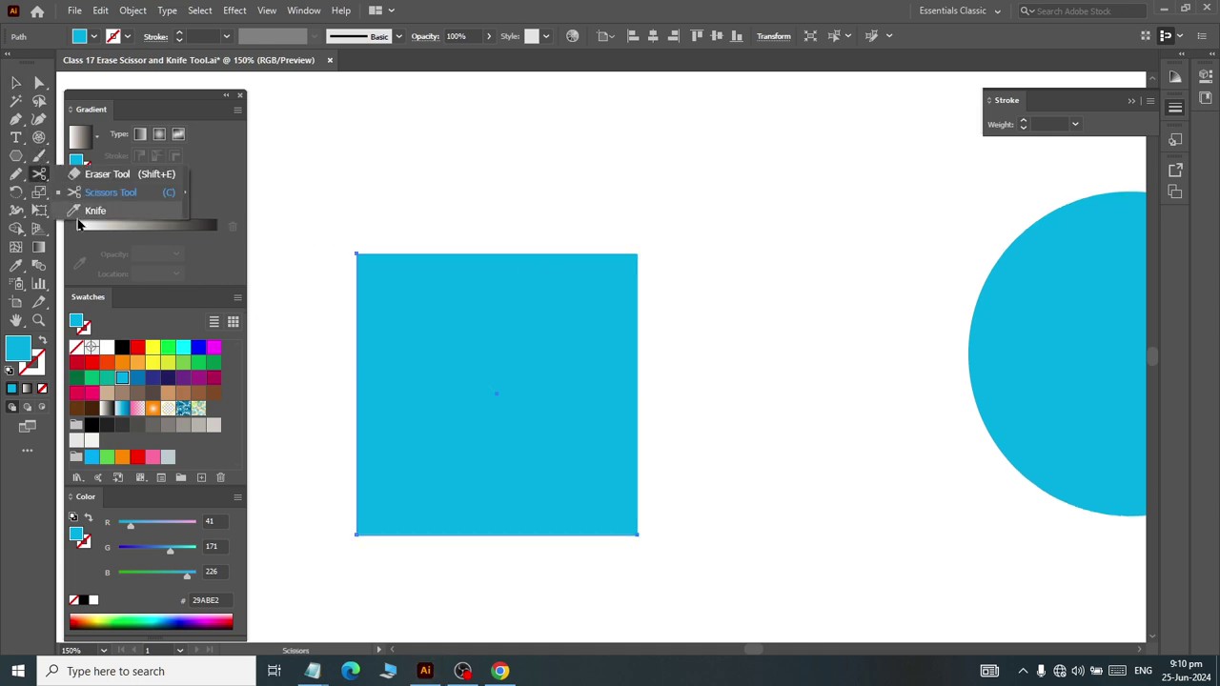
{"action": "left_click", "coordinate": [81, 212]}
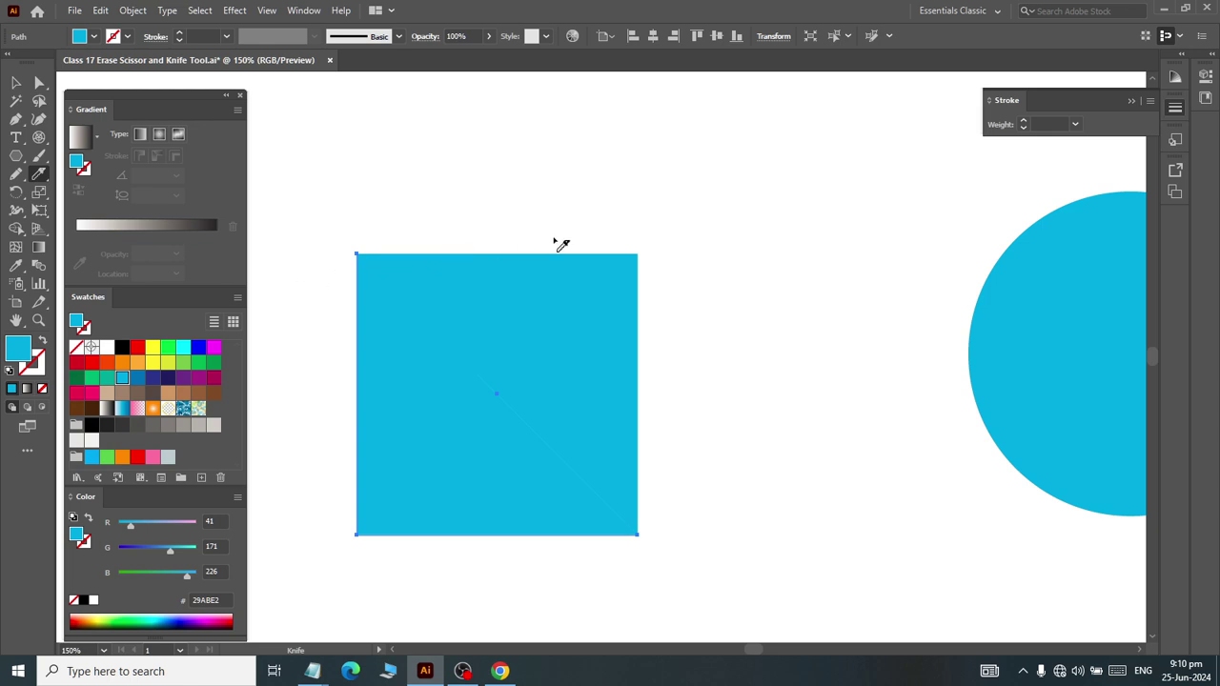
{"action": "left_click_drag", "start_coordinate": [519, 217], "coordinate": [305, 389]}
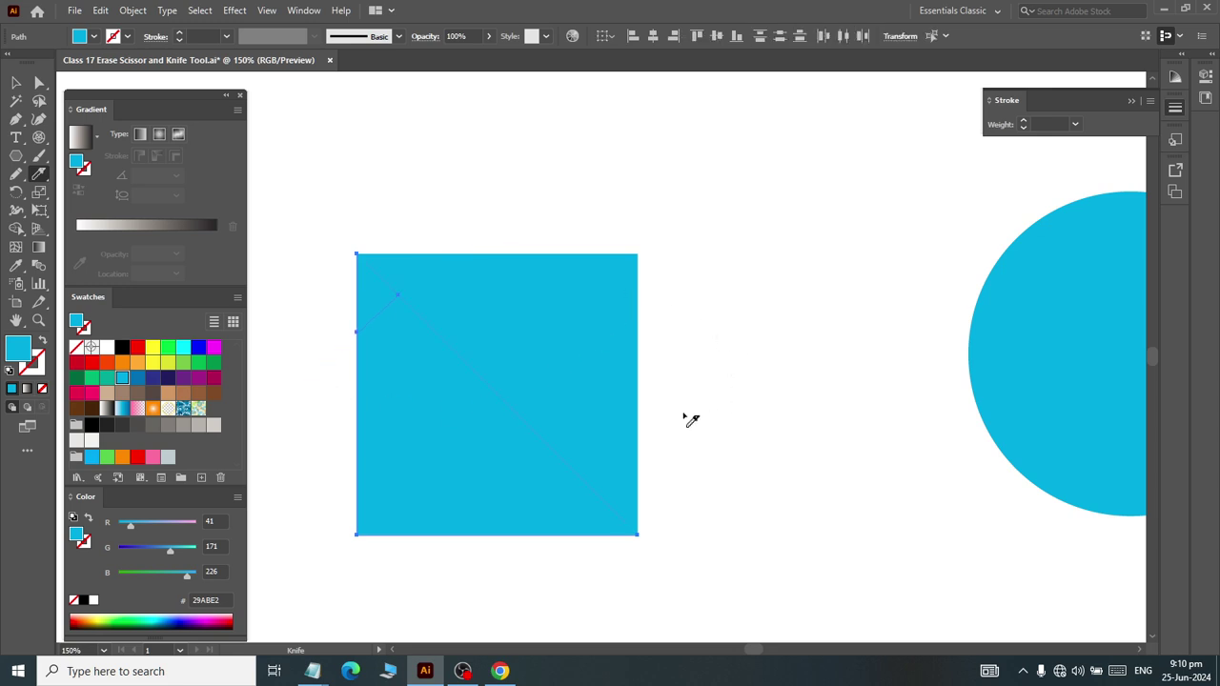
{"action": "mouse_move", "coordinate": [684, 412]}
{"action": "left_mouse_down"}
{"action": "mouse_move", "coordinate": [531, 603]}
{"action": "mouse_move", "coordinate": [648, 151]}
{"action": "left_mouse_up"}
Step: Fill the square's top-right, lower-left and bottom pieces yellow, orange and bright cyan
{"action": "left_click", "coordinate": [16, 84]}
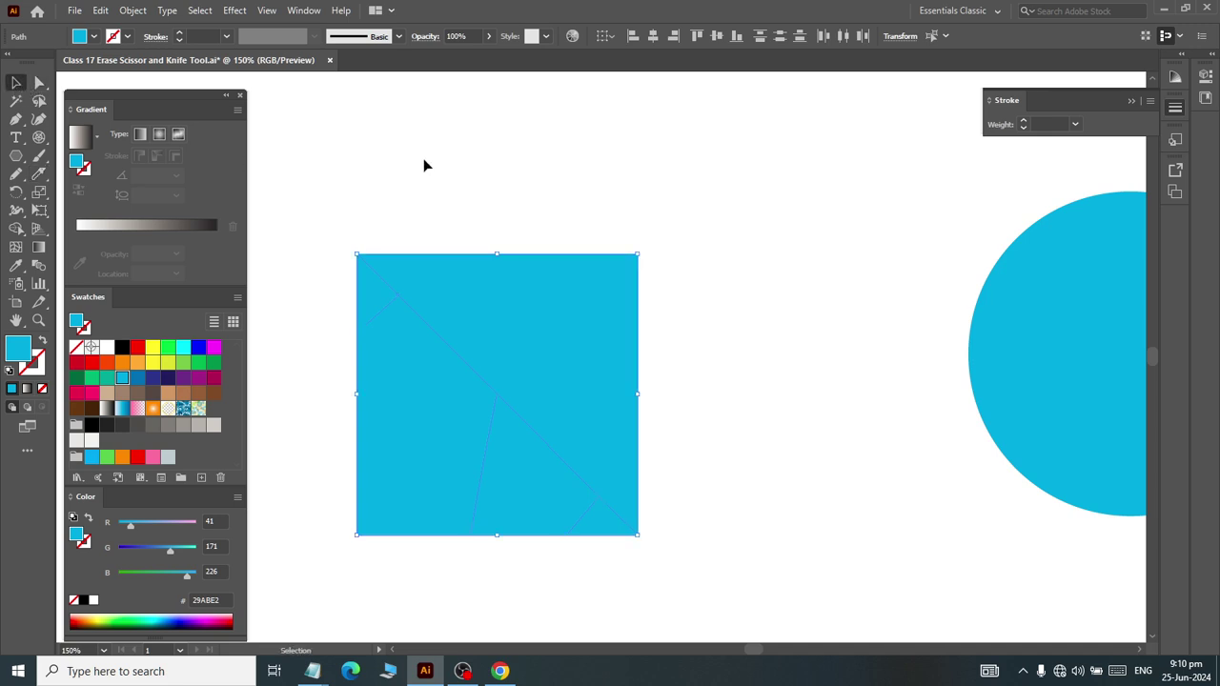
{"action": "left_click", "coordinate": [423, 158]}
{"action": "left_click", "coordinate": [389, 268]}
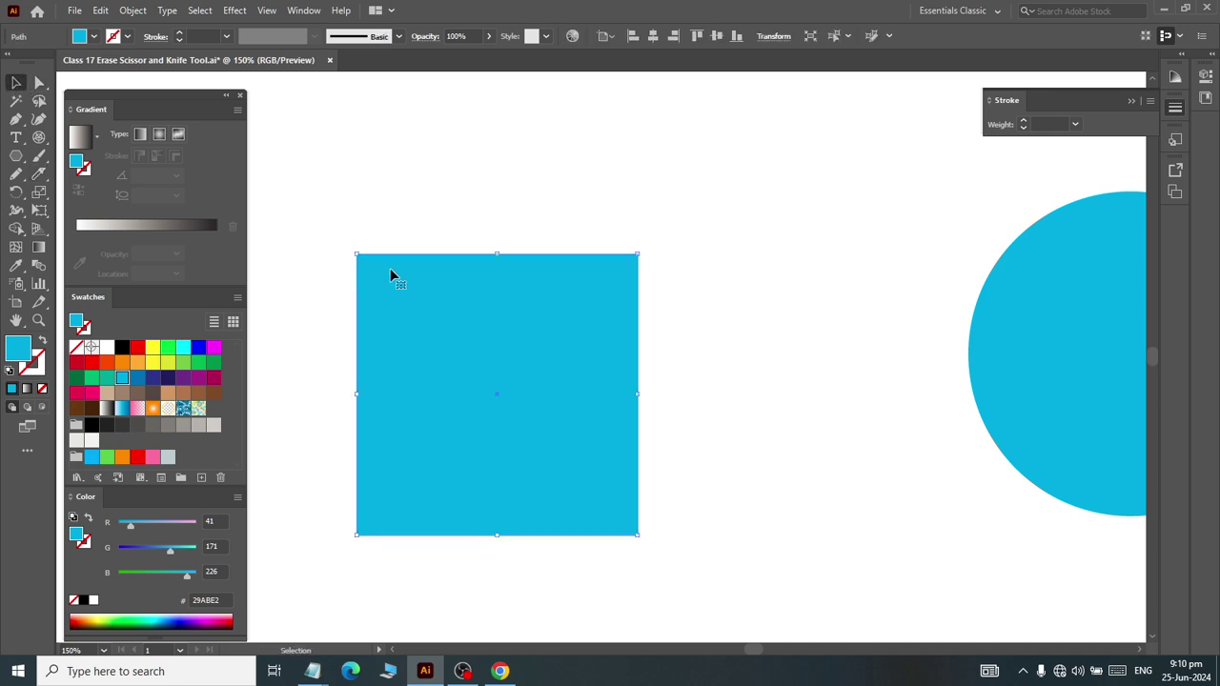
{"action": "left_click", "coordinate": [150, 362]}
{"action": "left_click", "coordinate": [367, 362]}
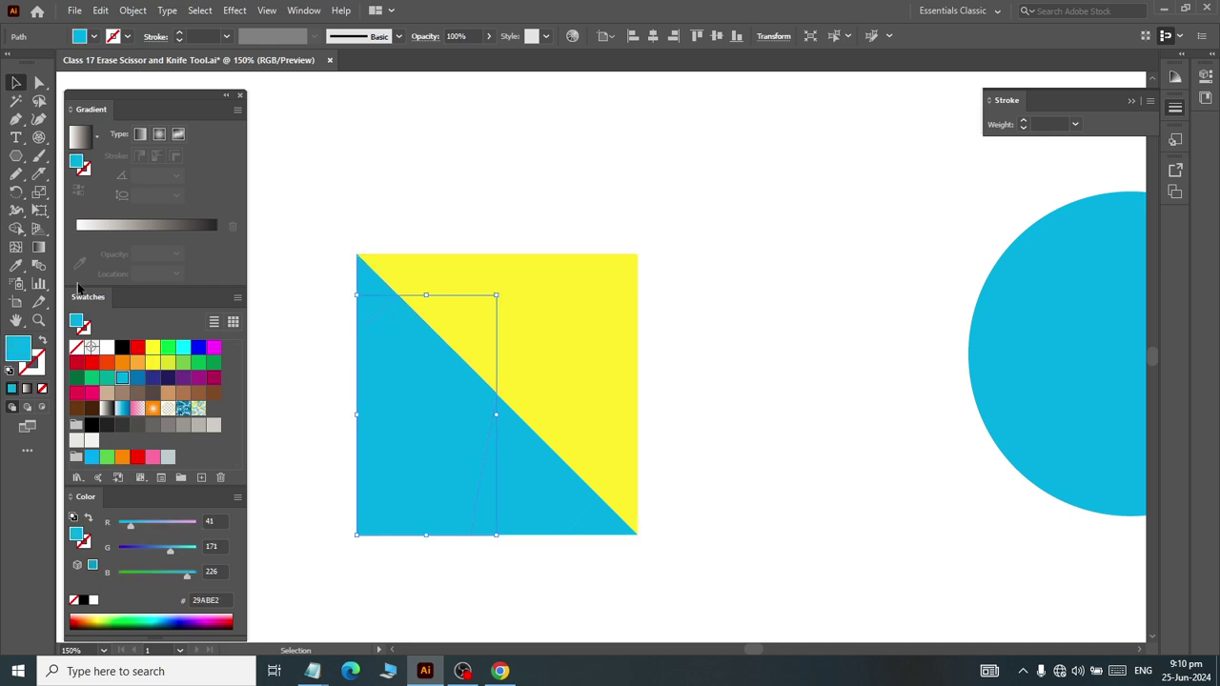
{"action": "left_click", "coordinate": [122, 362]}
{"action": "left_click", "coordinate": [531, 506]}
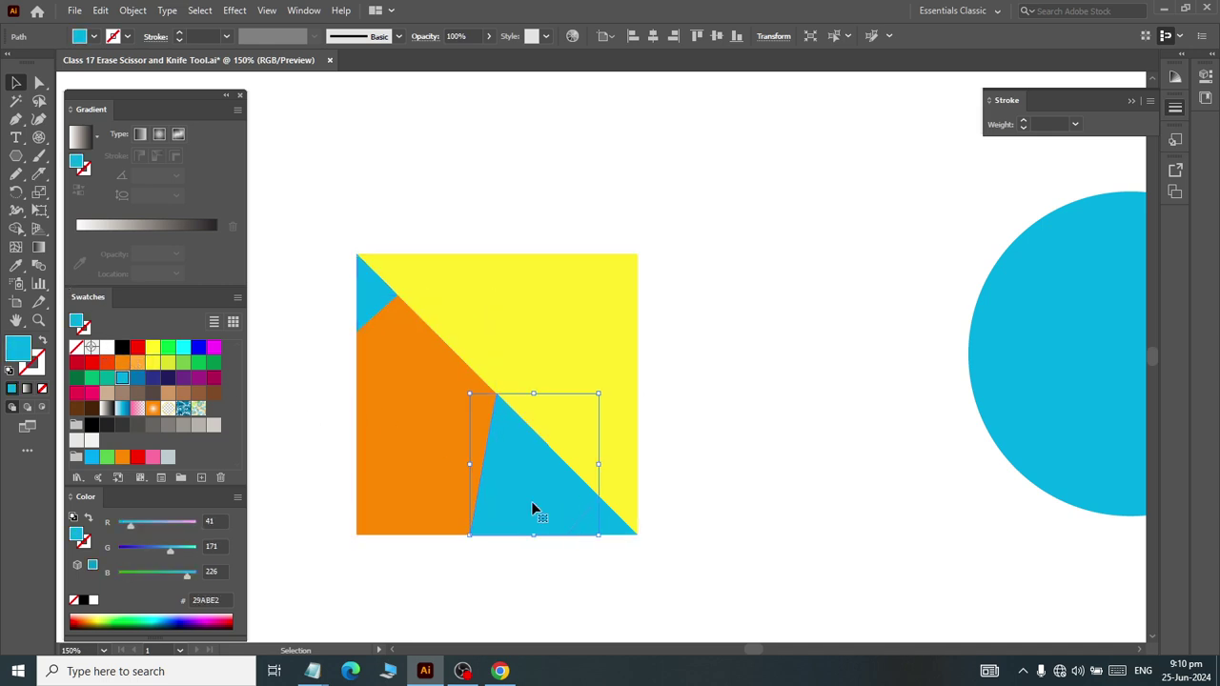
{"action": "left_click", "coordinate": [181, 354]}
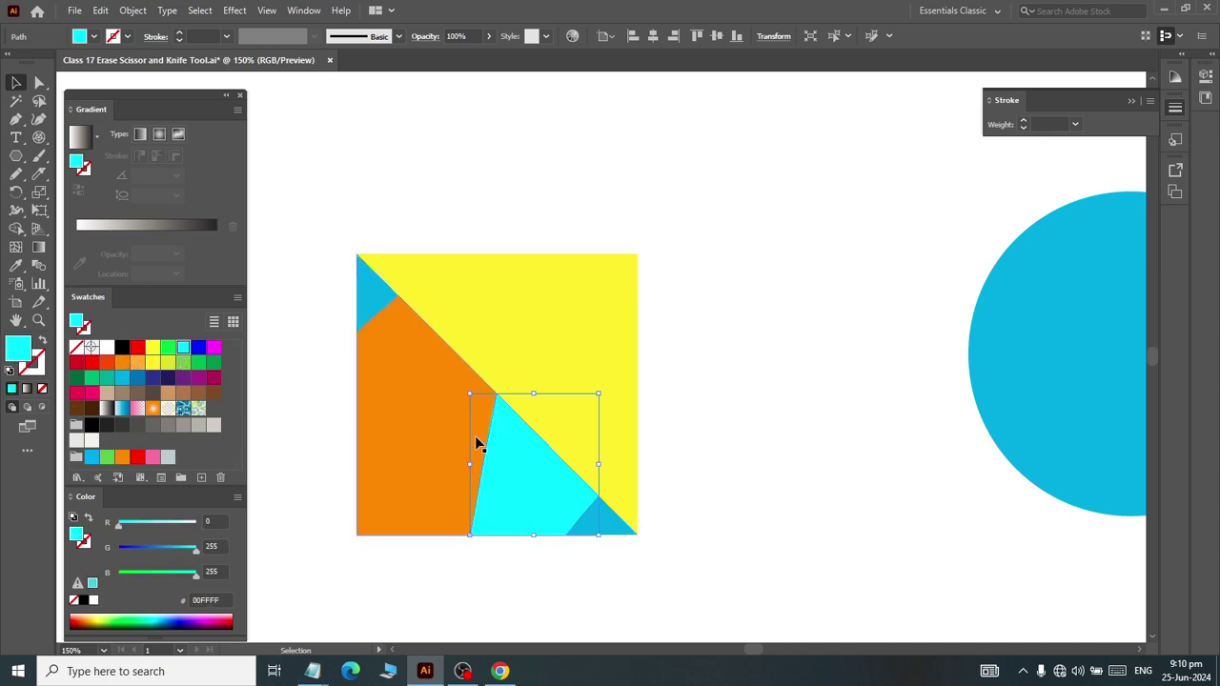
{"action": "left_click", "coordinate": [362, 305]}
{"action": "left_click", "coordinate": [717, 458]}
{"action": "scroll", "coordinate": [714, 451], "scroll_direction": "down", "scroll_amount": 2}
Step: Select the blue circle and make three crossing Knife cuts through it
{"action": "scroll", "coordinate": [747, 433], "scroll_direction": "right", "scroll_amount": 3}
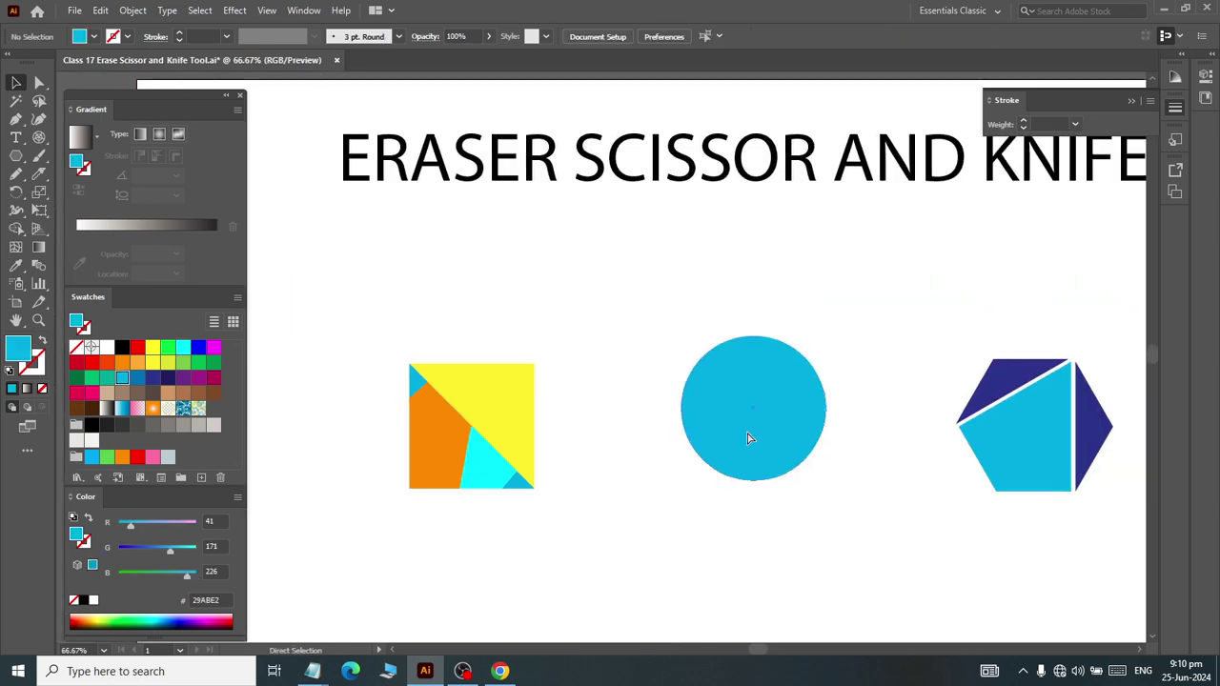
{"action": "scroll", "coordinate": [560, 411], "scroll_direction": "right", "scroll_amount": 3}
{"action": "left_click", "coordinate": [560, 406]}
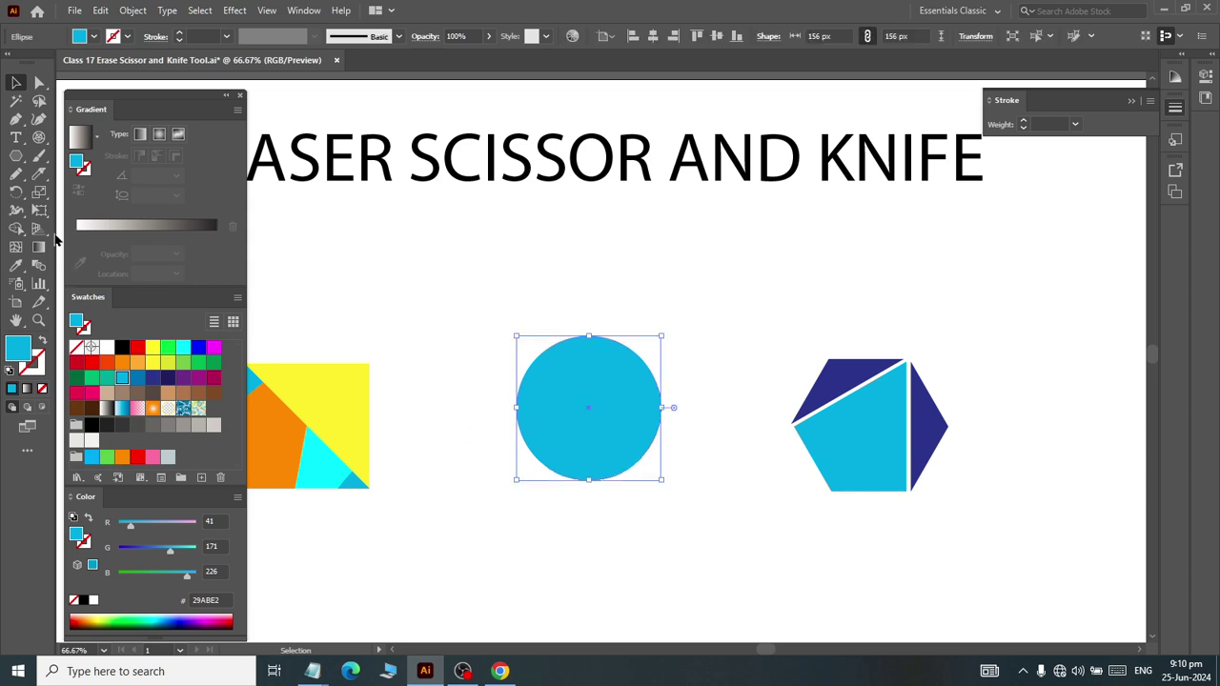
{"action": "left_click", "coordinate": [39, 174]}
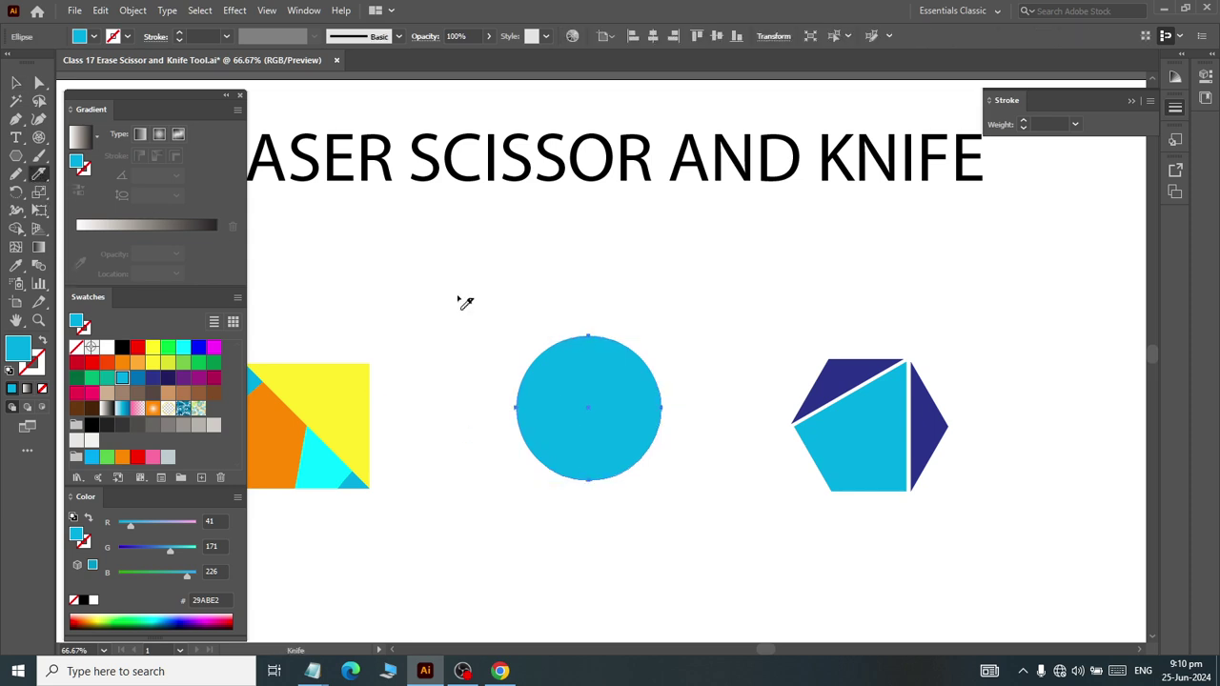
{"action": "left_click_drag", "start_coordinate": [459, 350], "coordinate": [679, 459]}
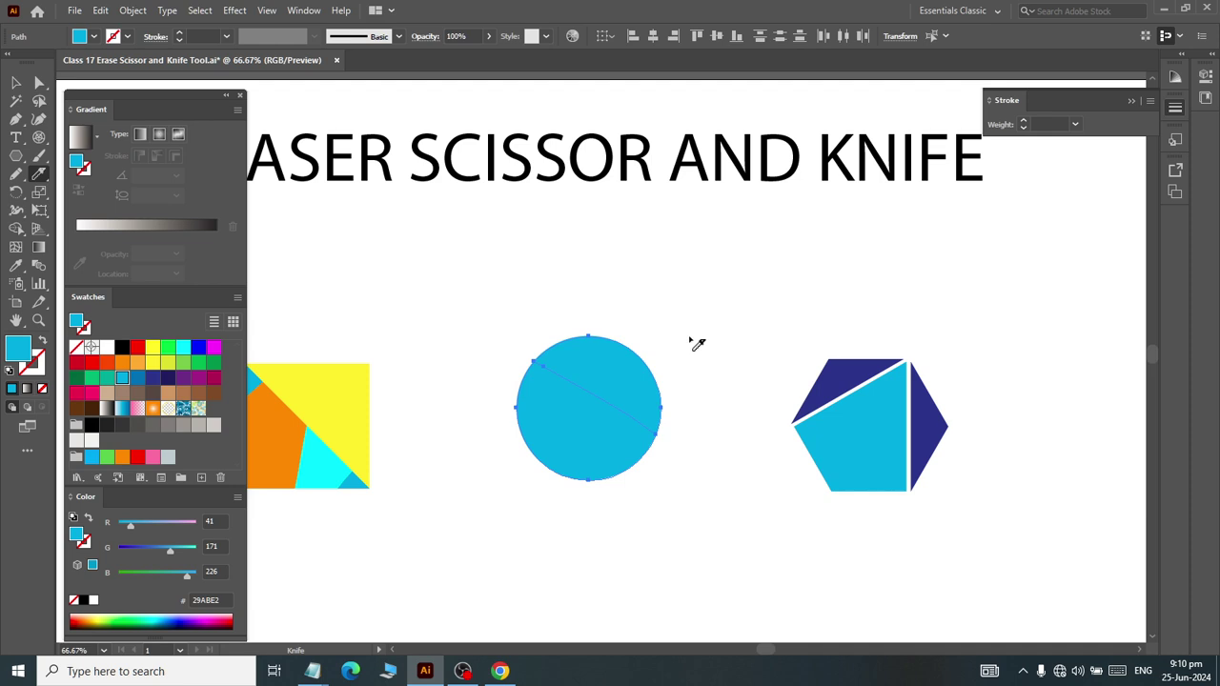
{"action": "left_click_drag", "start_coordinate": [697, 343], "coordinate": [495, 577]}
{"action": "mouse_move", "coordinate": [520, 488]}
{"action": "left_mouse_down"}
{"action": "mouse_move", "coordinate": [653, 381]}
{"action": "mouse_move", "coordinate": [728, 355]}
{"action": "left_mouse_up"}
Step: Fill the circle's top, lower, right and left wedges yellow-green, orange, green and brown
{"action": "left_click", "coordinate": [16, 83]}
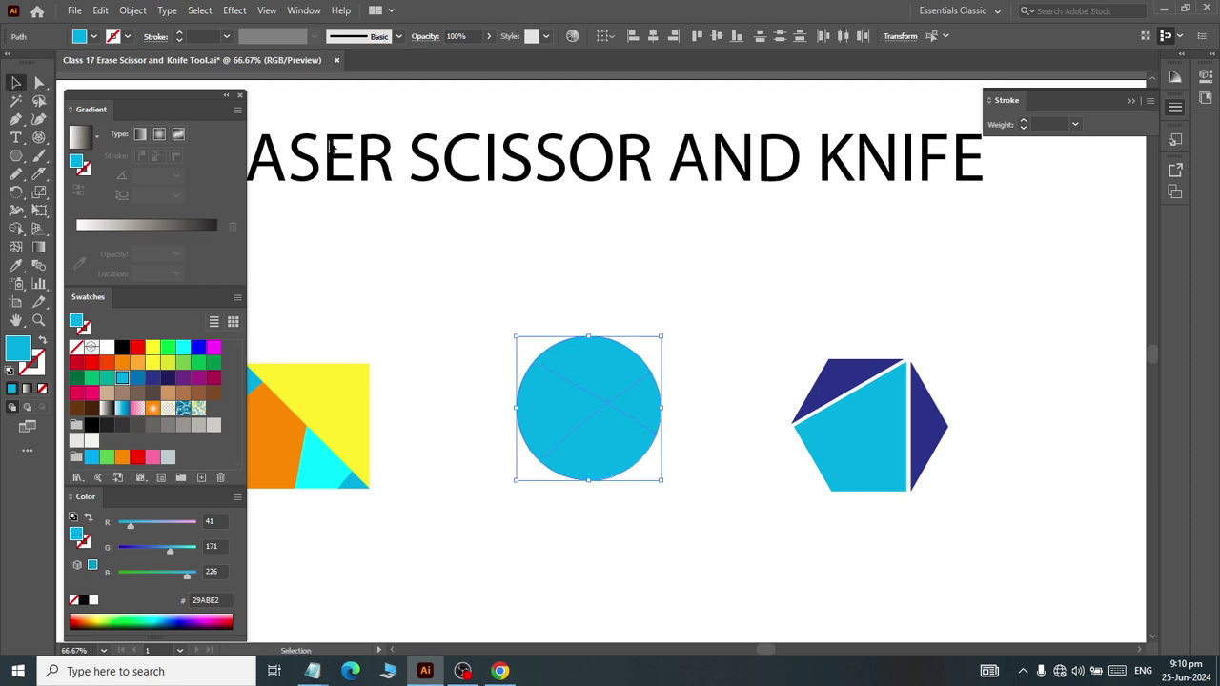
{"action": "left_click", "coordinate": [610, 157]}
{"action": "left_click", "coordinate": [597, 355]}
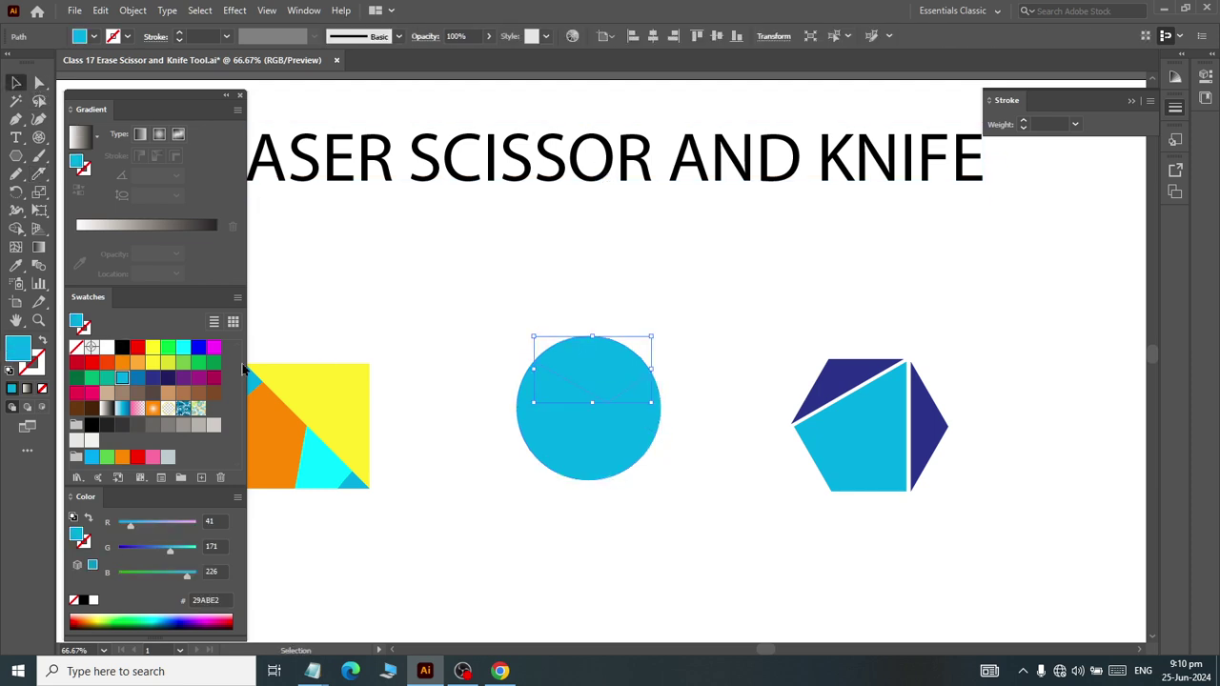
{"action": "left_click", "coordinate": [169, 363]}
{"action": "left_click", "coordinate": [610, 464]}
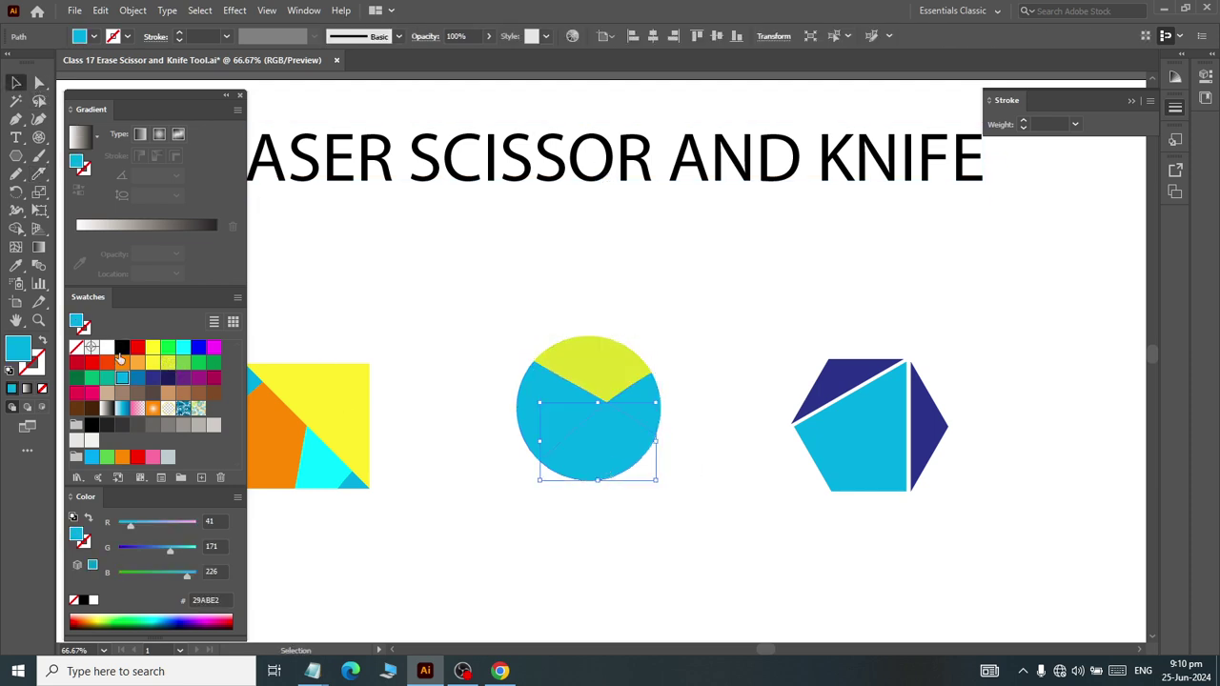
{"action": "left_click", "coordinate": [122, 364]}
{"action": "left_click", "coordinate": [645, 409]}
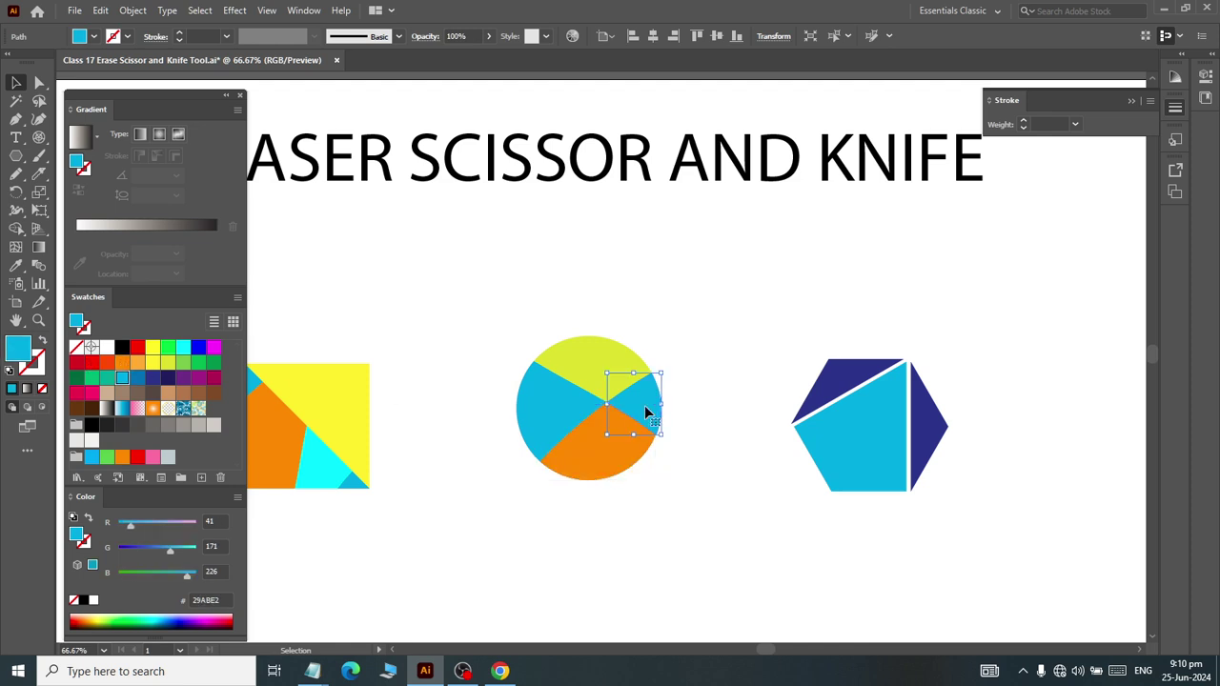
{"action": "left_click", "coordinate": [182, 363]}
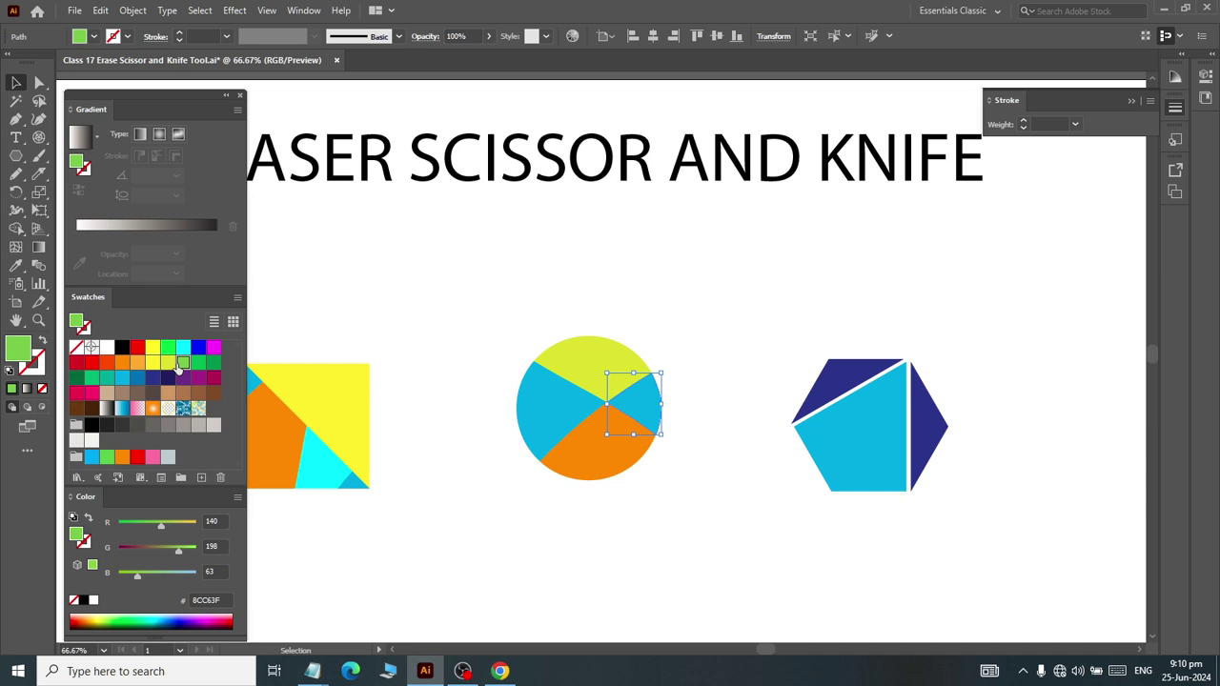
{"action": "left_click", "coordinate": [502, 429]}
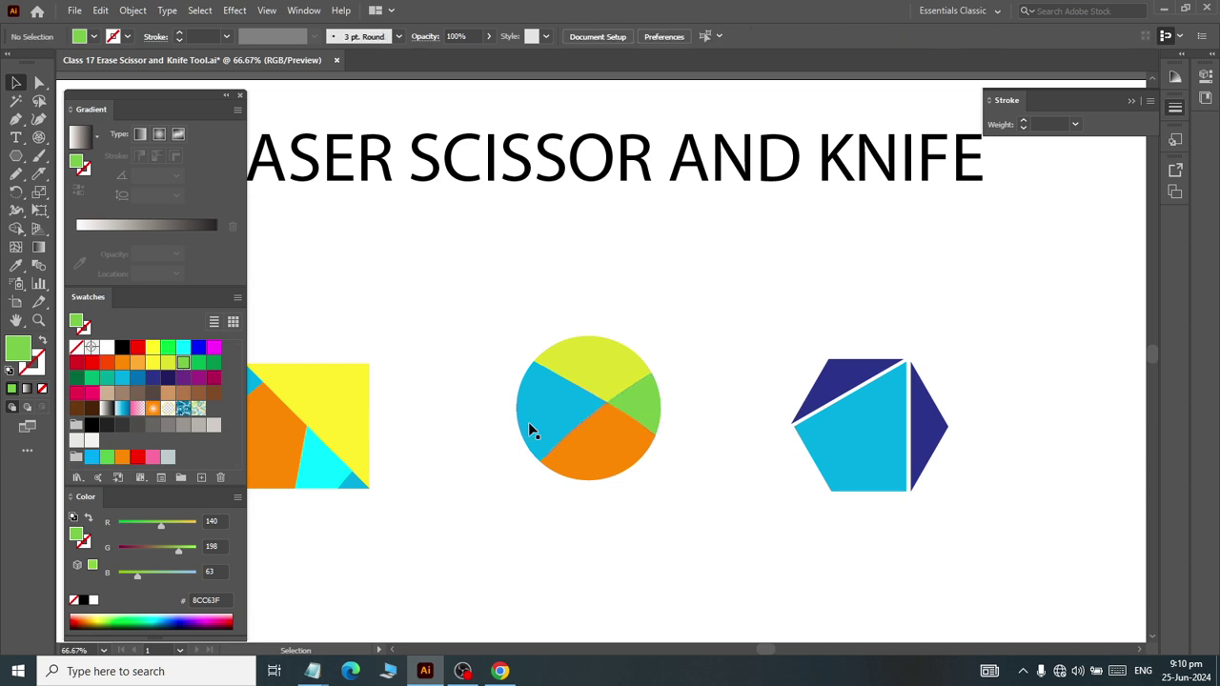
{"action": "left_click", "coordinate": [123, 394]}
{"action": "left_click", "coordinate": [480, 525]}
{"action": "scroll", "coordinate": [563, 443], "scroll_direction": "down", "scroll_amount": 2, "text": "alt"}
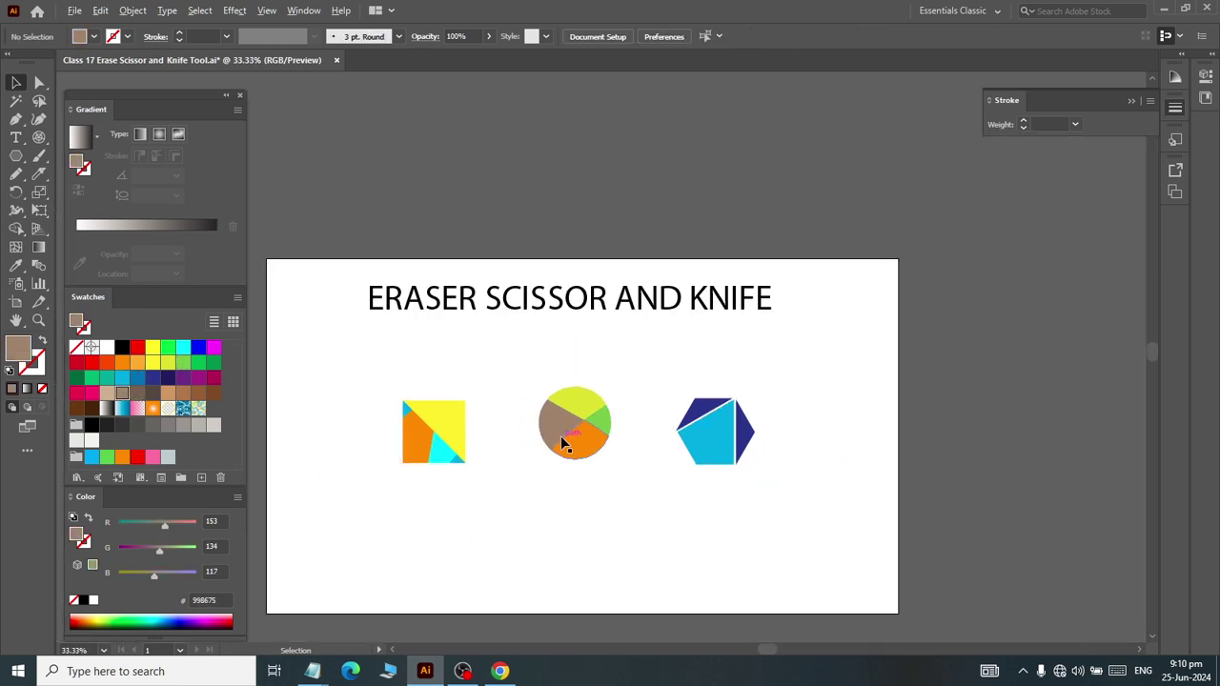